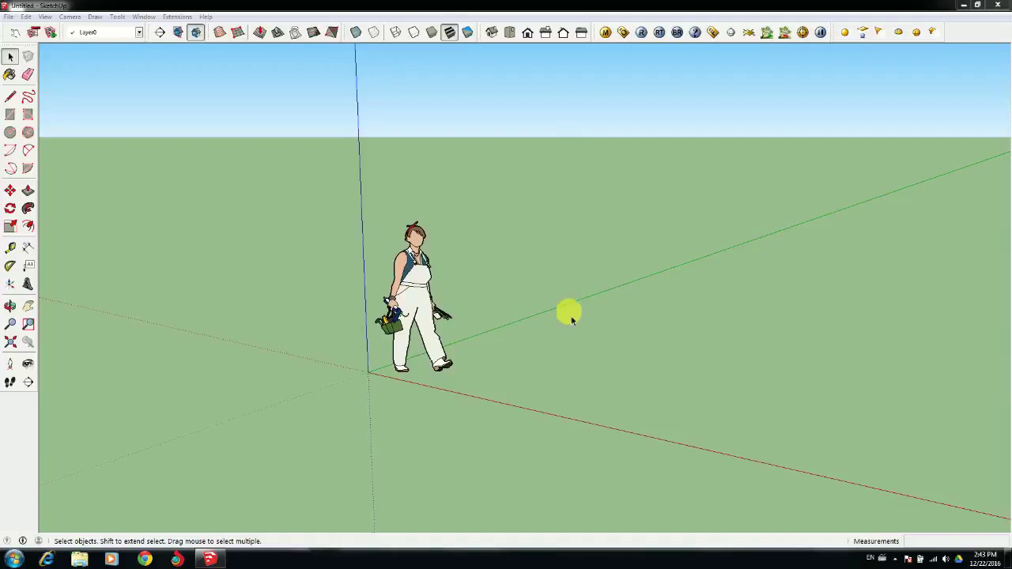
# Draw a large rectangle on the ground near the origin as the site base
pyautogui.press('r')
pyautogui.keyDown('shift'); pyautogui.moveTo(522, 358); pyautogui.dragTo(438, 370, button='middle'); pyautogui.keyUp('shift')
pyautogui.click(277, 386)
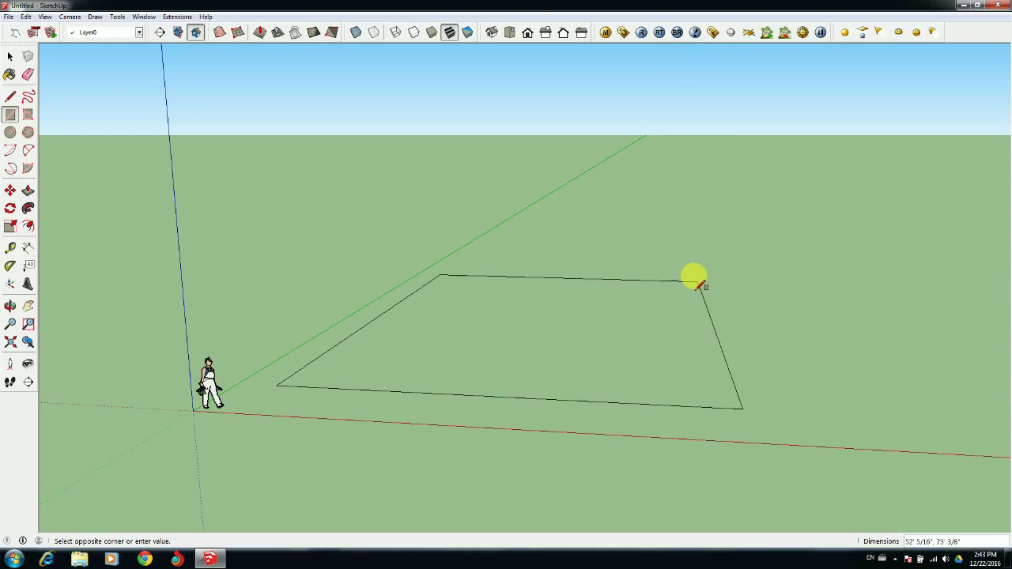
pyautogui.click(703, 258)
# Push/Pull the ground rectangle upward into a thin base slab
pyautogui.moveTo(703, 258); pyautogui.dragTo(612, 366, button='middle')
pyautogui.press('p')
pyautogui.click(622, 410)
pyautogui.click(621, 402)
pyautogui.write('.4')
pyautogui.press('Return')
pyautogui.click(934, 559)
pyautogui.click(955, 403)
pyautogui.click(960, 425)
# Draw a rectangle about 24' by 19' on the slab near its far end for the central room
pyautogui.moveTo(782, 456); pyautogui.dragTo(655, 379, button='middle')
pyautogui.scroll(2, 655, 379)
pyautogui.scroll(-1, 655, 380)
pyautogui.press('r')
pyautogui.click(530, 223)
pyautogui.click(585, 272)
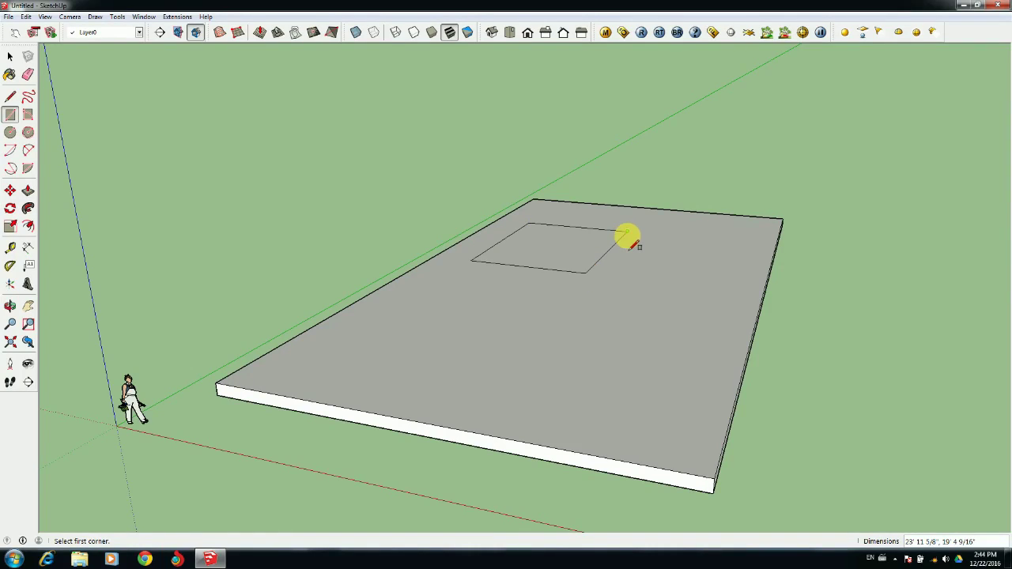
# Draw two smaller rectangles on the slab adjoining the central one, one at its right side and one at its front
pyautogui.click(627, 233)
pyautogui.click(722, 271)
pyautogui.click(535, 269)
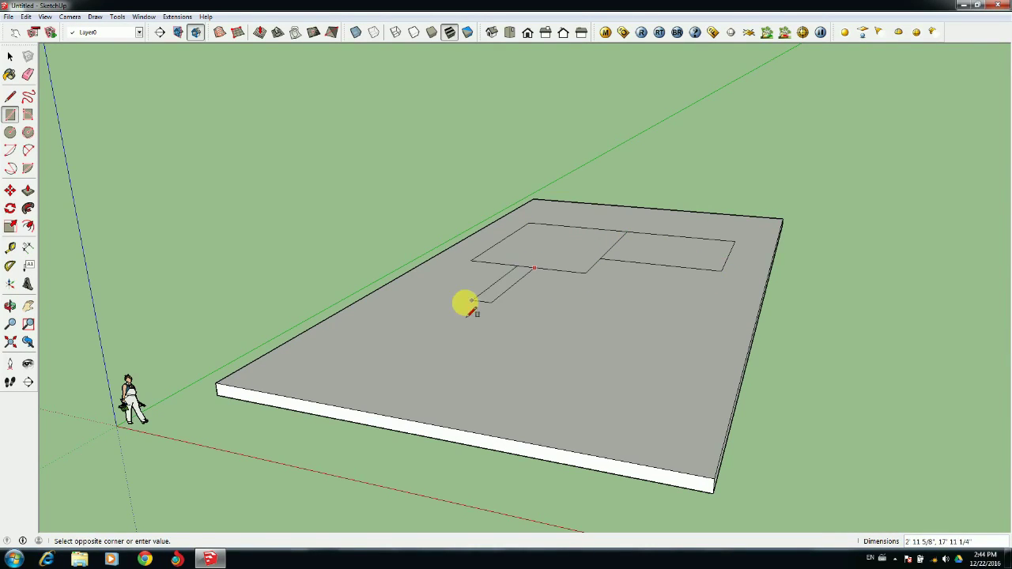
pyautogui.click(429, 290)
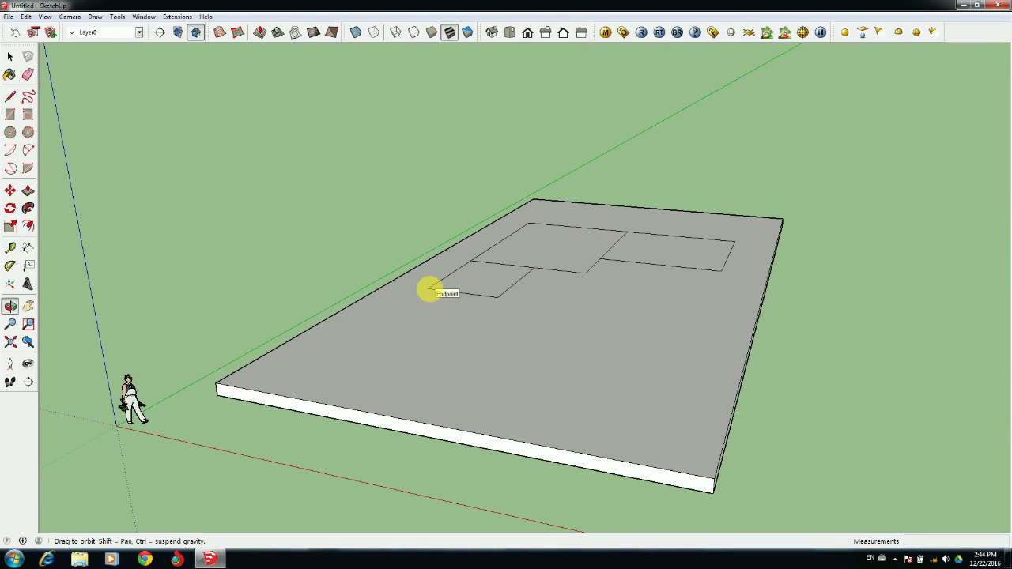
# Push/Pull the right-hand rectangle on the slab up 10'
pyautogui.moveTo(587, 320); pyautogui.dragTo(553, 358, button='middle')
pyautogui.press('p')
pyautogui.moveTo(653, 251); pyautogui.dragTo(654, 236)
pyautogui.write('1')
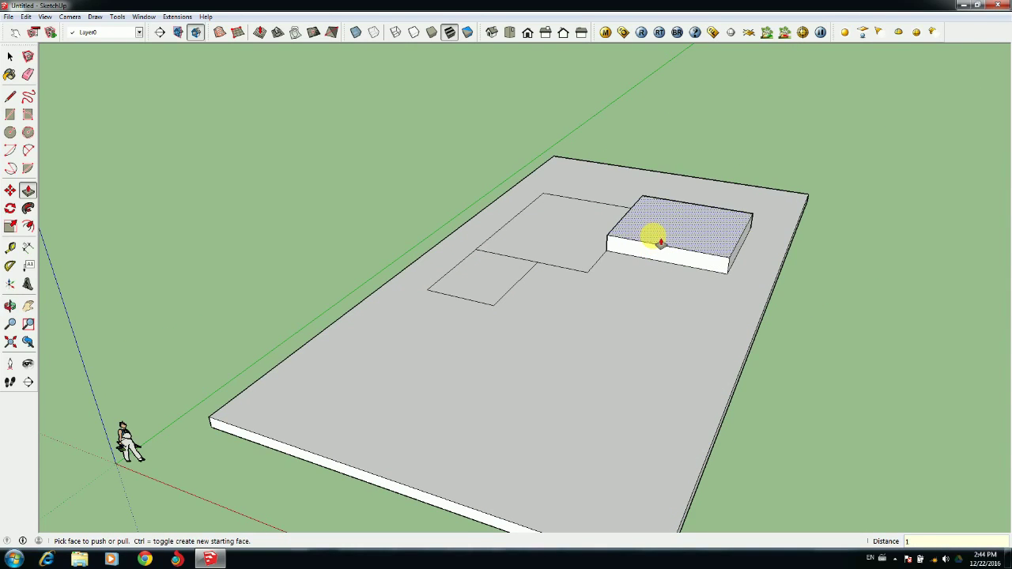
pyautogui.write("0'")
pyautogui.press('Return')
# Push/Pull the central and front rectangles up to the same 10' height as the right-hand block
pyautogui.click(577, 245)
pyautogui.click(647, 192)
pyautogui.click(492, 274)
pyautogui.click(536, 184)
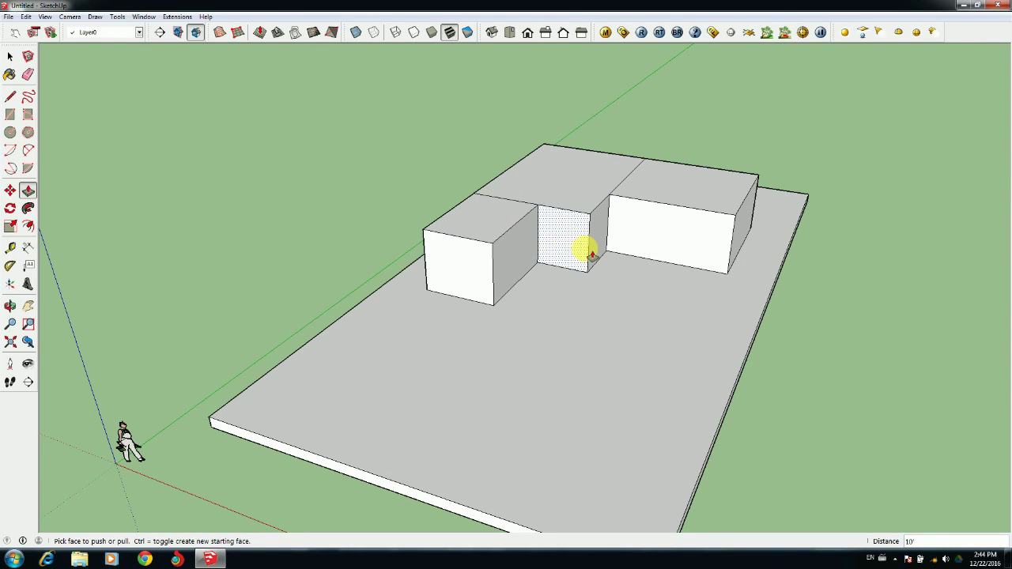
# Draw lines across the central block's roof to outline an L-shaped upper floor
pyautogui.scroll(4, 601, 248)
pyautogui.moveTo(601, 247); pyautogui.dragTo(522, 223, button='middle')
pyautogui.scroll(-2, 523, 223)
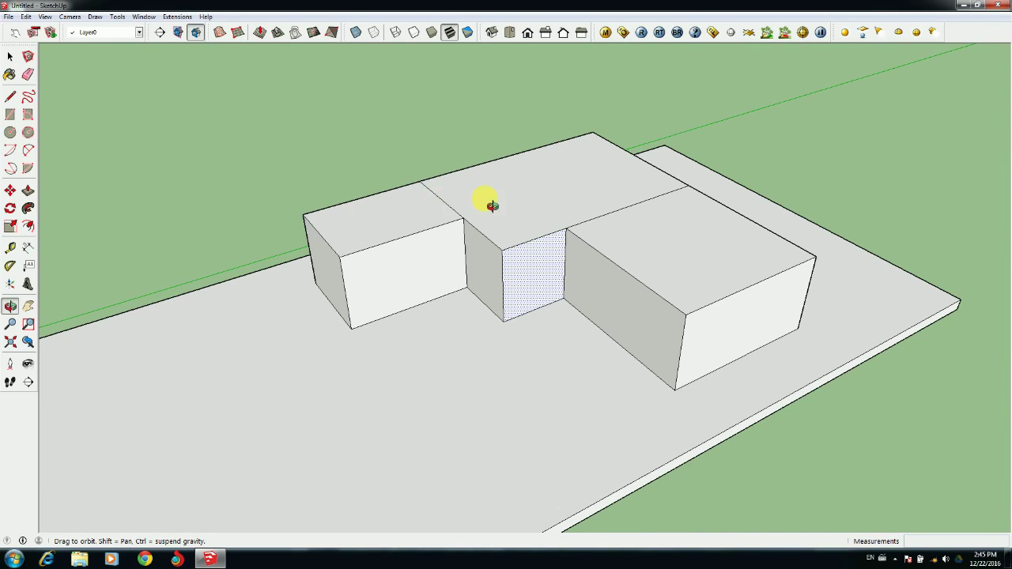
pyautogui.moveTo(485, 201); pyautogui.dragTo(572, 238)
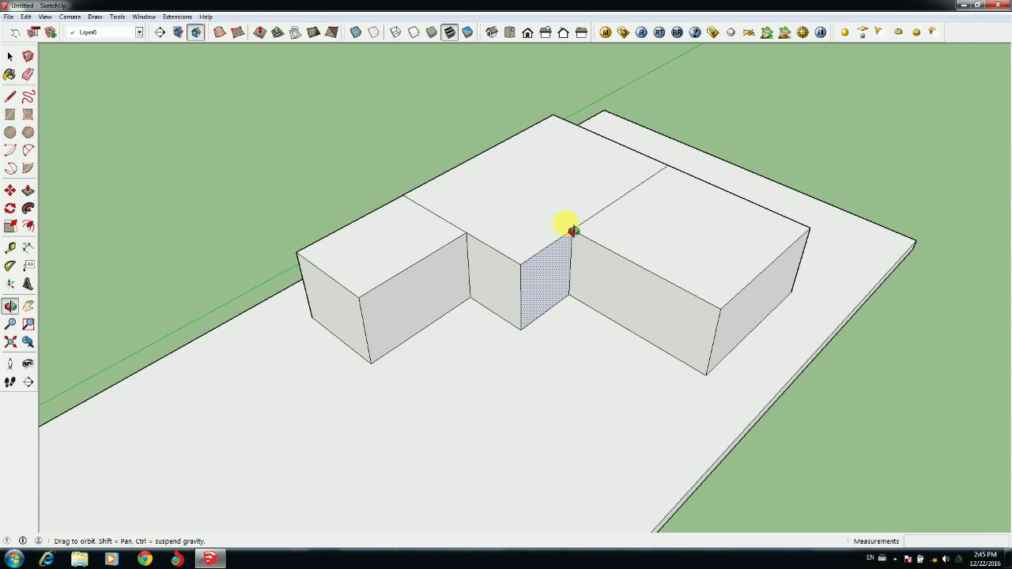
pyautogui.press('l')
pyautogui.click(469, 160)
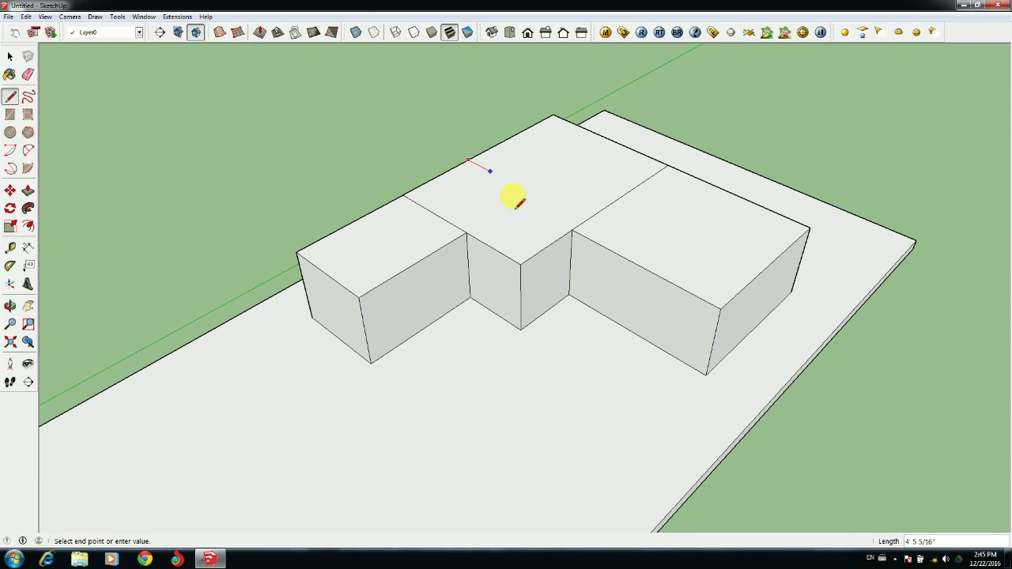
pyautogui.click(560, 188)
pyautogui.click(477, 239)
# Push/Pull the L-shaped roof area up 10' and erase the leftover dividing edge
pyautogui.press('p')
pyautogui.click(508, 196)
pyautogui.write("10'")
pyautogui.press('Return')
pyautogui.press('e')
pyautogui.click(465, 185)
# Shorten both lower wings by pushing their end faces inward, and raise the upper block's roof slightly
pyautogui.moveTo(538, 215)
pyautogui.mouseDown(button='middle')
pyautogui.moveTo(547, 224)
pyautogui.moveTo(568, 208)
pyautogui.moveTo(594, 152)
pyautogui.moveTo(533, 216)
pyautogui.moveTo(519, 204)
pyautogui.mouseUp(button='middle')
pyautogui.scroll(3, 567, 208)
pyautogui.scroll(-3, 567, 208)
pyautogui.press('p')
pyautogui.moveTo(830, 298); pyautogui.dragTo(754, 274)
pyautogui.moveTo(363, 325); pyautogui.dragTo(393, 310)
pyautogui.scroll(-1, 388, 191)
pyautogui.moveTo(496, 122); pyautogui.dragTo(496, 103)
# Draw a line around the upper block's walls a short distance below the roof edge
pyautogui.press('t')
pyautogui.press('l')
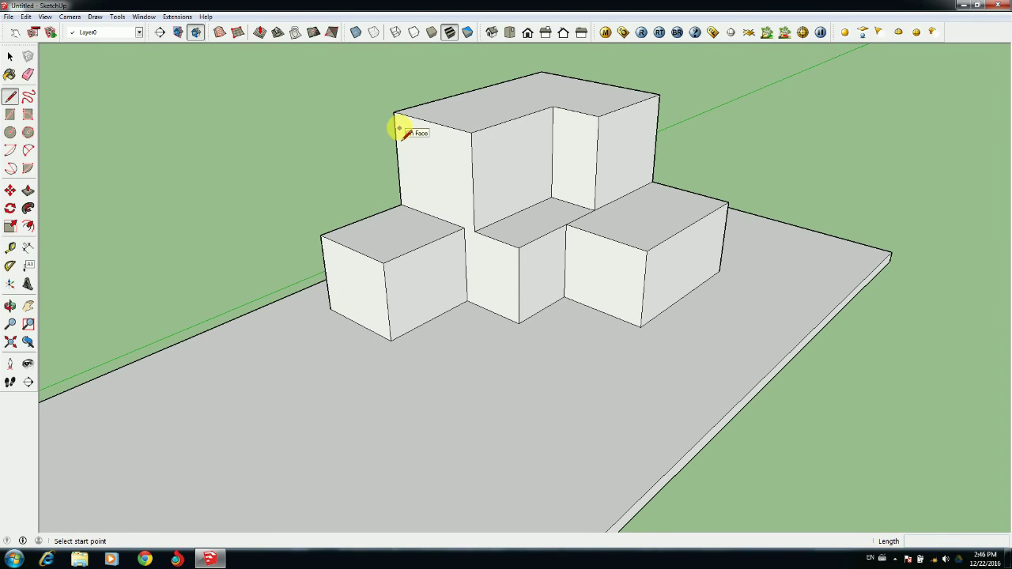
pyautogui.click(394, 127)
pyautogui.click(553, 118)
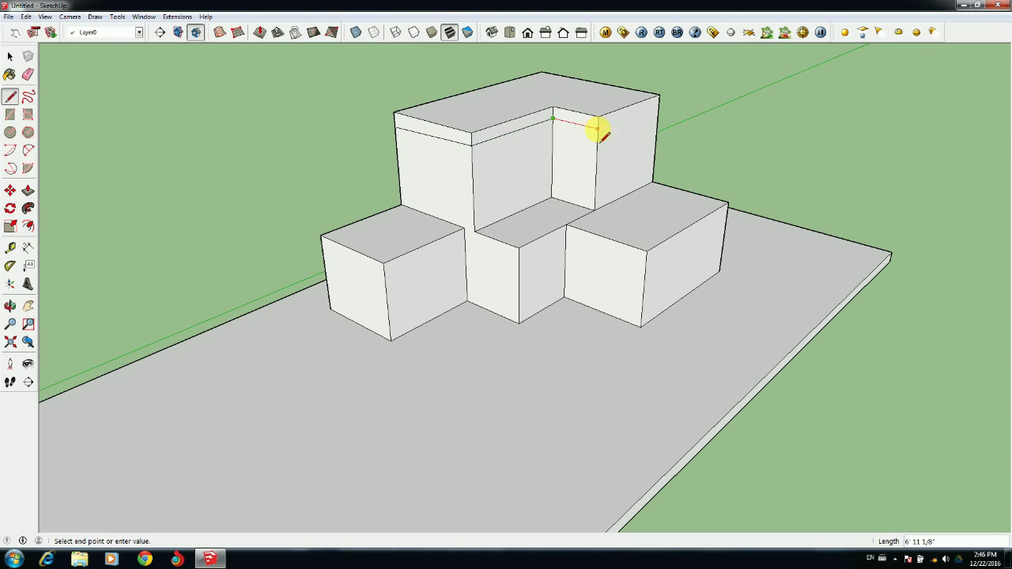
# Round the front wing's far outer corner with an arc on its roof and push the corner piece down 10'
pyautogui.press('o')
pyautogui.moveTo(413, 210); pyautogui.dragTo(434, 283)
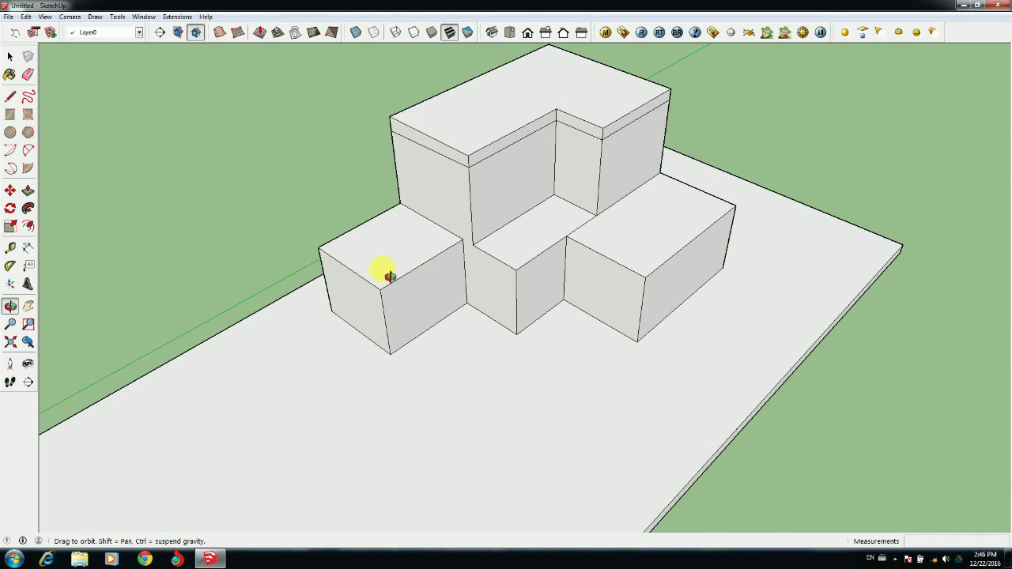
pyautogui.press('a')
pyautogui.scroll(3, 330, 248)
pyautogui.click(333, 236)
pyautogui.click(329, 260)
pyautogui.click(332, 259)
pyautogui.press('p')
pyautogui.click(318, 245)
pyautogui.click(337, 360)
# Round the front wing's near outer corner with an arc and push the corner piece down 10'
pyautogui.click(29, 150)
pyautogui.click(414, 320)
pyautogui.doubleClick(445, 321)
pyautogui.press('p')
pyautogui.click(431, 326)
pyautogui.click(544, 375)
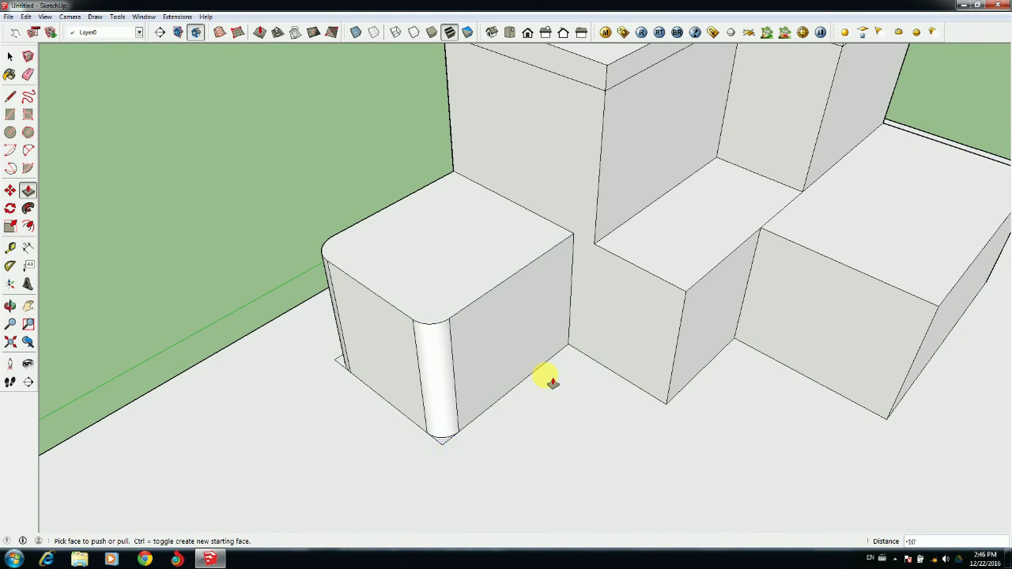
# Draw a diagonal line across the central block's lower roof and push its projecting corner down 10' to chamfer it
pyautogui.scroll(-3, 550, 367)
pyautogui.press('l')
pyautogui.click(577, 293)
pyautogui.click(678, 282)
pyautogui.press('p')
pyautogui.click(622, 310)
pyautogui.click(624, 386)
# Erase the leftover edges on the slab below the chamfered corner and the front wing's rounded corners
pyautogui.click(10, 114)
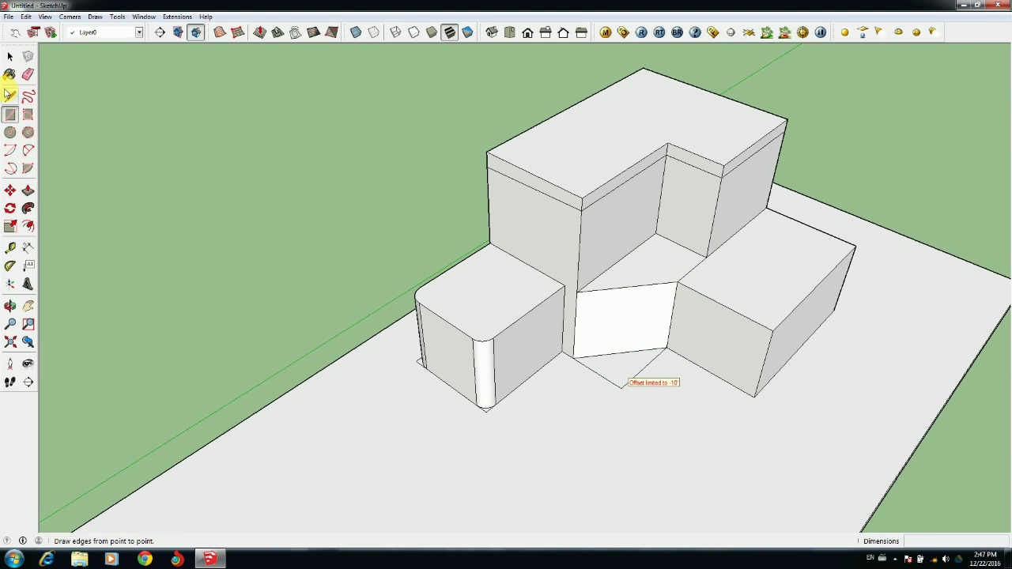
pyautogui.click(29, 74)
pyautogui.click(608, 379)
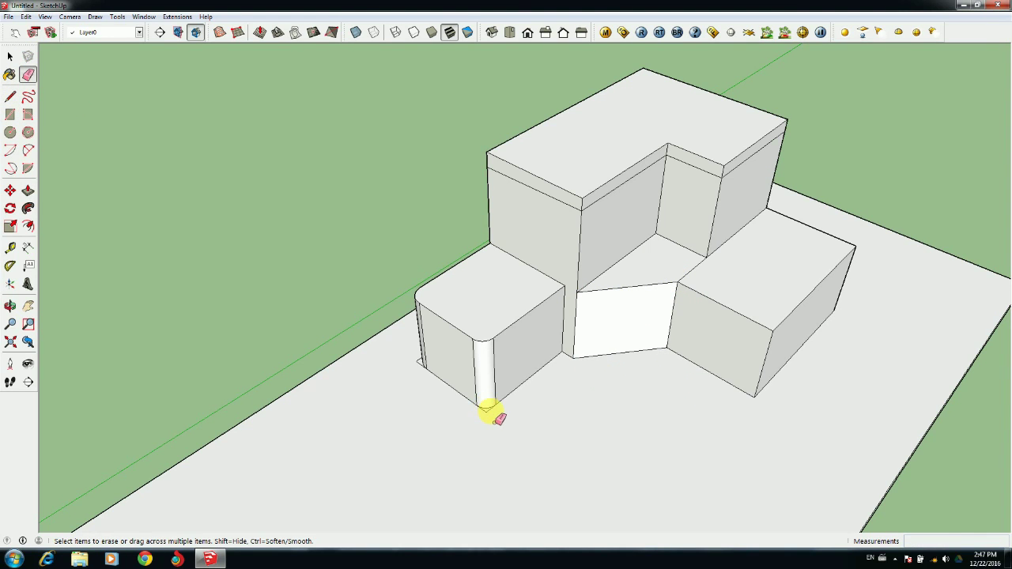
pyautogui.click(486, 412)
pyautogui.scroll(4, 418, 361)
pyautogui.moveTo(419, 361); pyautogui.dragTo(429, 359)
pyautogui.scroll(-4, 428, 359)
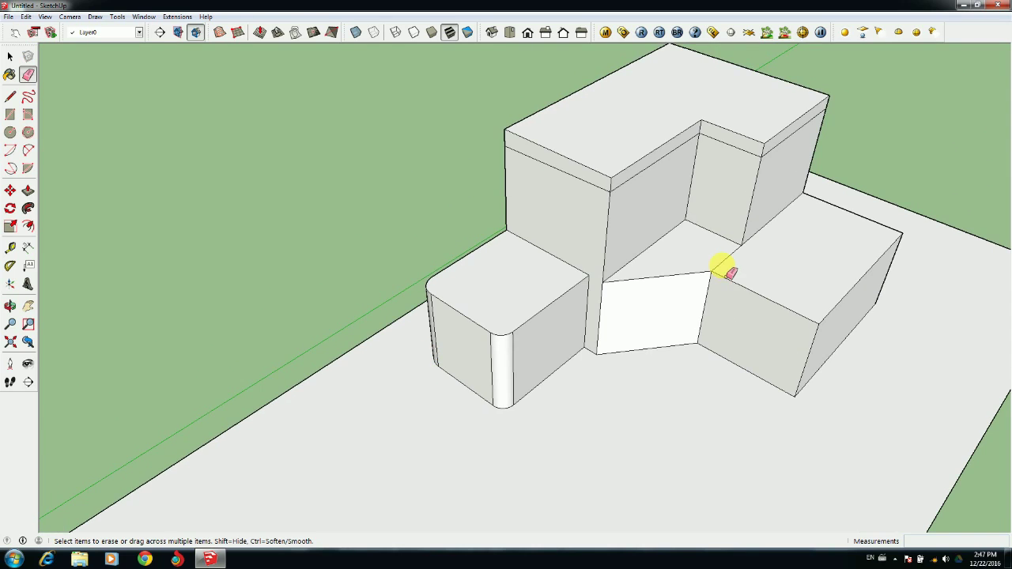
# Round the right wing's outer front corner with an arc and push the corner piece down 10'
pyautogui.click(28, 150)
pyautogui.click(800, 315)
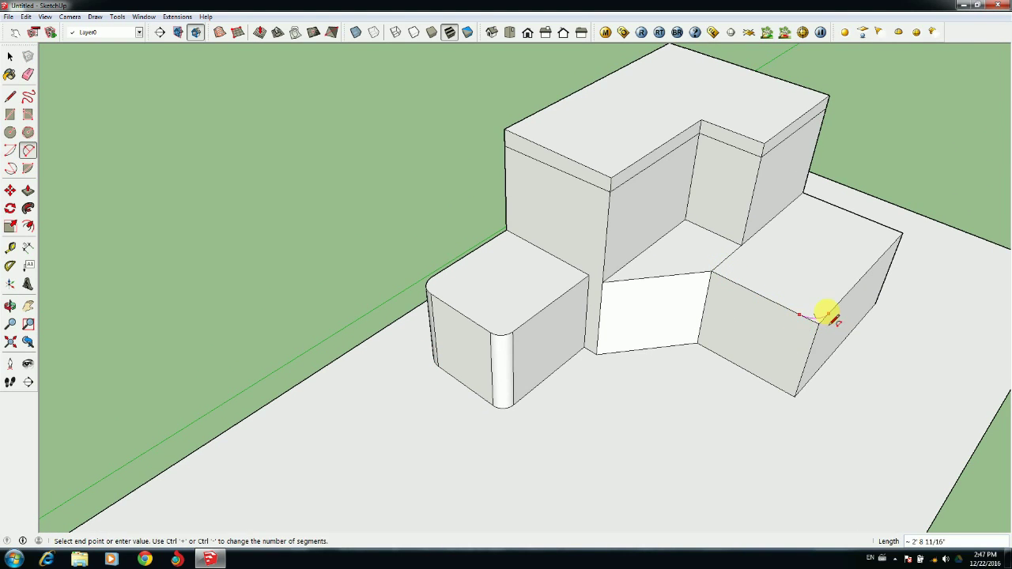
pyautogui.press('p')
pyautogui.click(28, 150)
pyautogui.click(805, 318)
pyautogui.doubleClick(829, 311)
pyautogui.press('p')
pyautogui.click(819, 320)
pyautogui.click(818, 390)
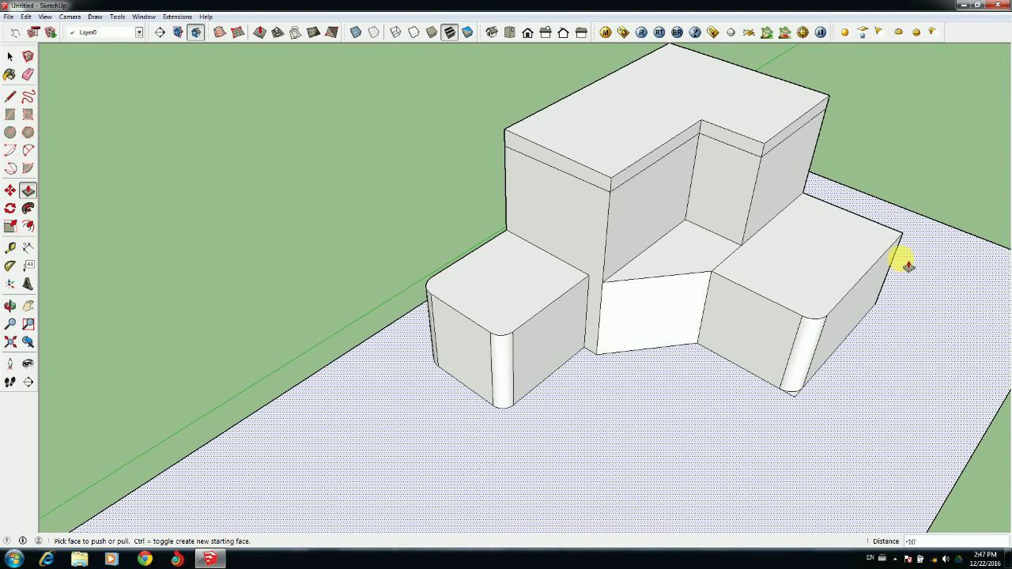
# Erase the line running around the upper block's walls below the roof
pyautogui.press('e')
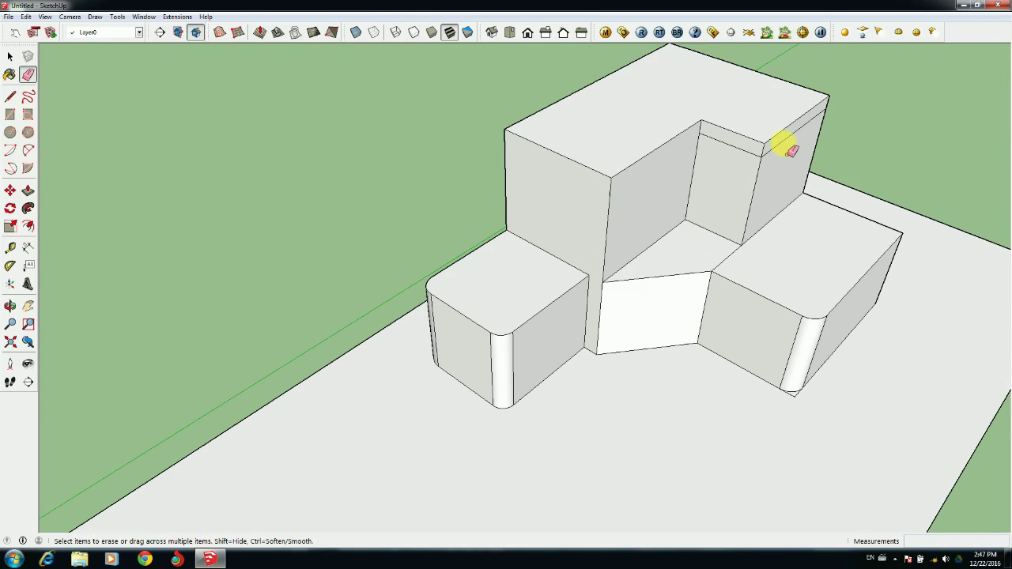
pyautogui.scroll(3, 586, 131)
pyautogui.press('l')
pyautogui.click(568, 192)
pyautogui.press('Escape')
pyautogui.click(31, 153)
pyautogui.click(558, 186)
pyautogui.press('Escape')
pyautogui.click(531, 174)
pyautogui.doubleClick(714, 164)
pyautogui.hotkey('ctrl', 'z')
# Round the upper block's front corner with a large arc, push the corner piece down to the lower roof, and erase leftover edges
pyautogui.click(543, 178)
pyautogui.doubleClick(697, 177)
pyautogui.press('p')
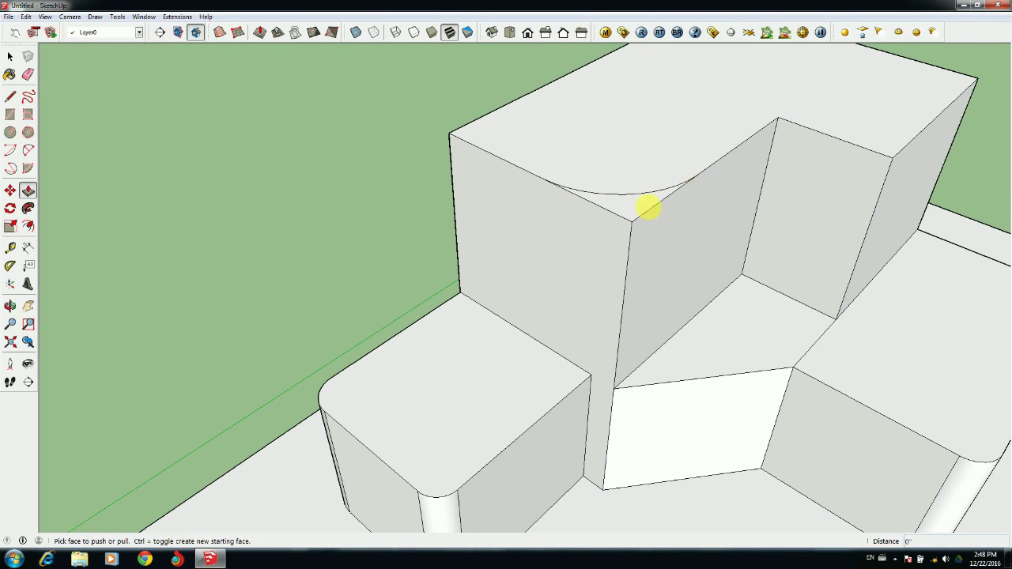
pyautogui.click(647, 205)
pyautogui.click(669, 370)
pyautogui.click(29, 73)
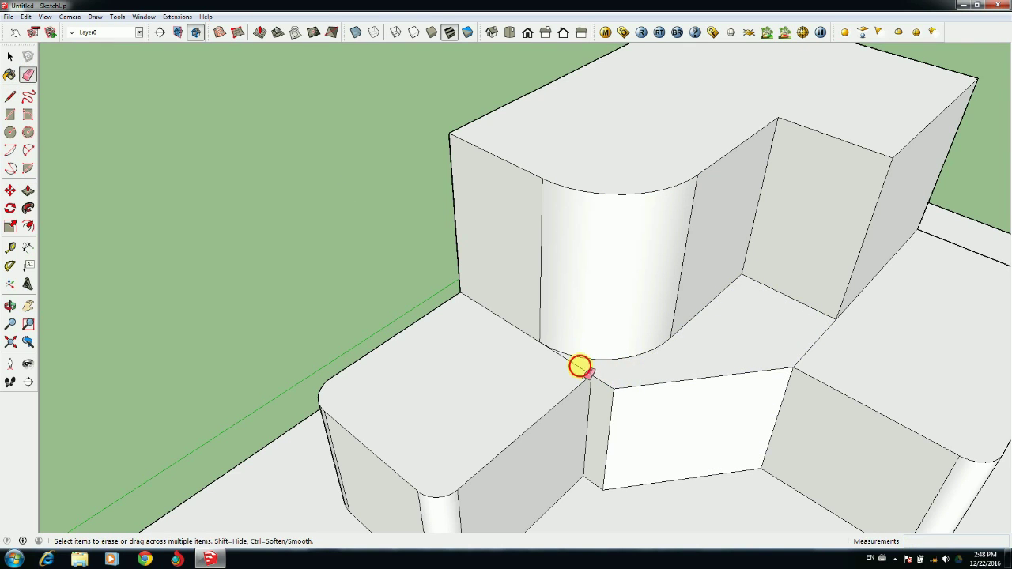
pyautogui.click(584, 370)
# Draw lines outlining a rectangular area on the lower part of the right wing's outer side wall
pyautogui.scroll(-3, 632, 362)
pyautogui.press('o')
pyautogui.moveTo(691, 343); pyautogui.dragTo(642, 235)
pyautogui.scroll(-3, 799, 258)
pyautogui.moveTo(843, 258); pyautogui.dragTo(837, 301)
pyautogui.scroll(2, 806, 203)
pyautogui.moveTo(813, 209); pyautogui.dragTo(719, 215, button='middle')
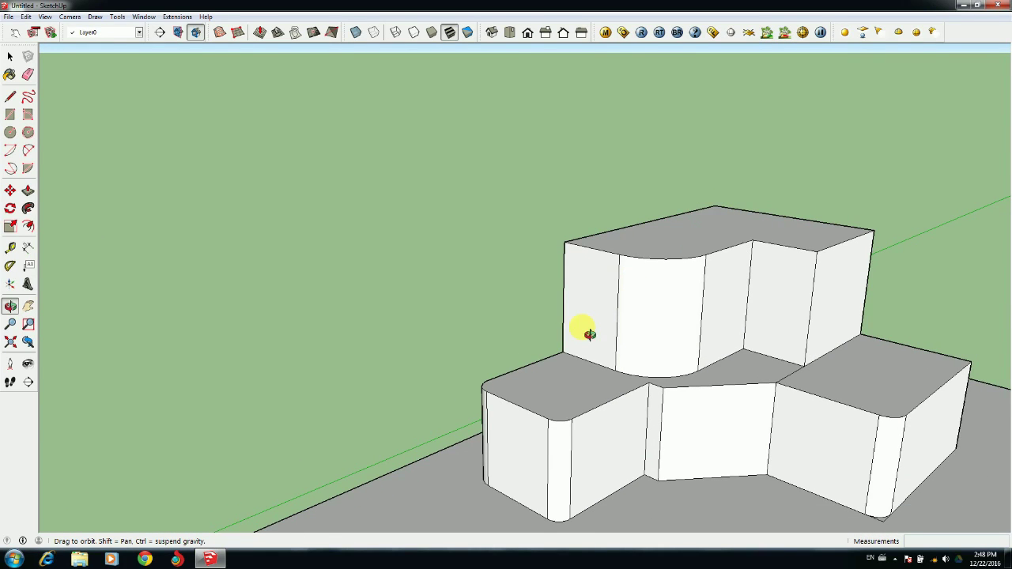
pyautogui.moveTo(589, 335); pyautogui.dragTo(670, 361, button='middle')
pyautogui.moveTo(670, 361); pyautogui.dragTo(818, 417)
pyautogui.press('l')
pyautogui.click(778, 362)
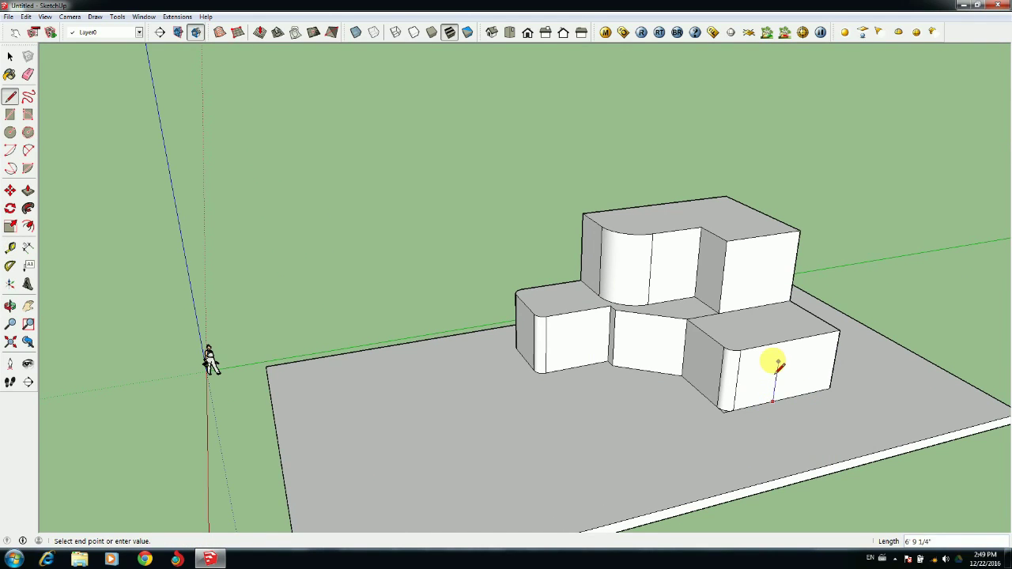
# Push/Pull the outlined wall area outward about 8' to form a projecting block
pyautogui.press('p')
pyautogui.click(814, 374)
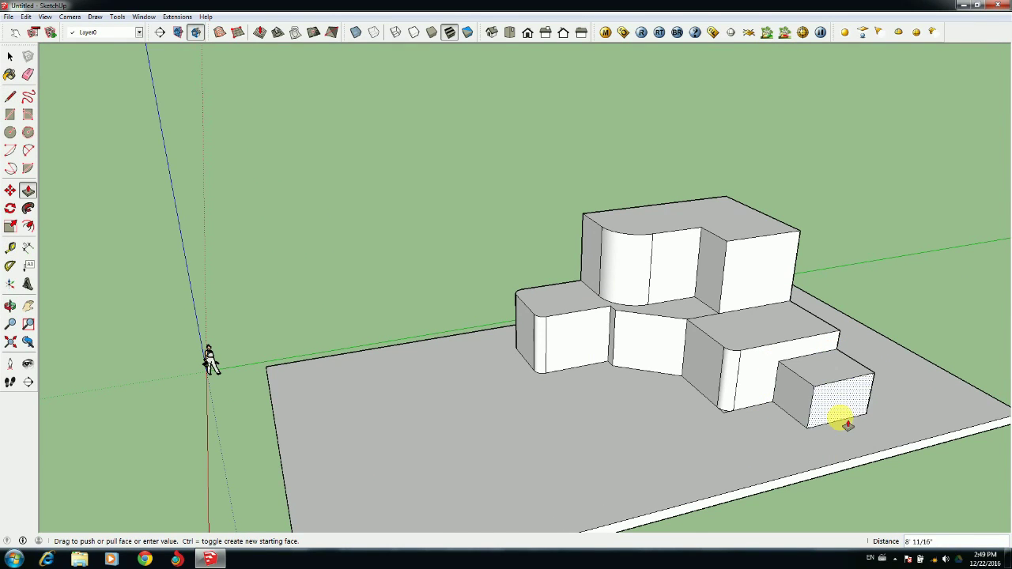
pyautogui.click(843, 426)
# Draw fillet arcs across both upper corners of the projecting block's front face
pyautogui.moveTo(874, 443); pyautogui.dragTo(855, 393, button='middle')
pyautogui.scroll(5, 899, 417)
pyautogui.press('l')
pyautogui.press('a')
pyautogui.click(610, 320)
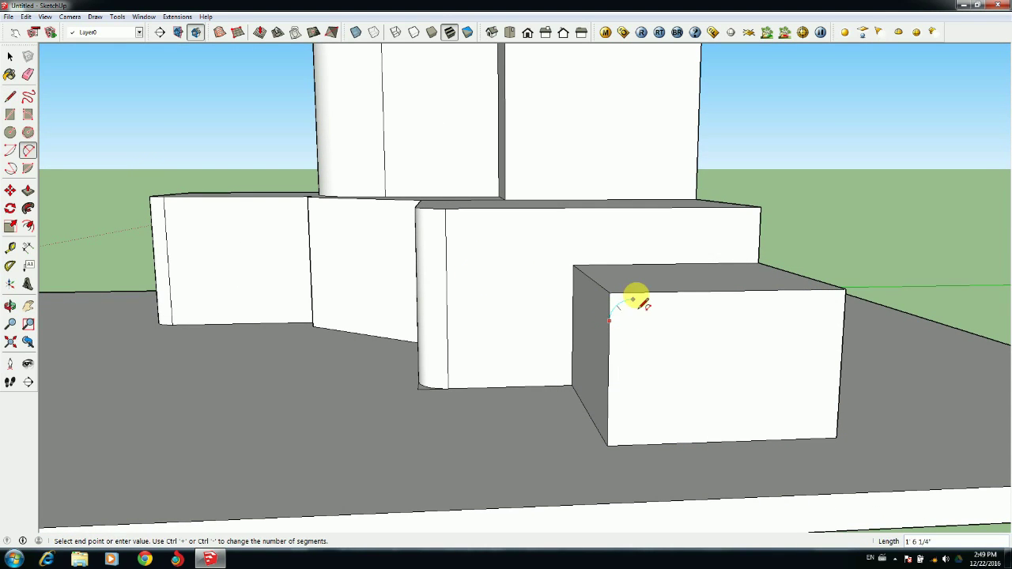
pyautogui.doubleClick(637, 293)
pyautogui.click(817, 290)
pyautogui.doubleClick(844, 315)
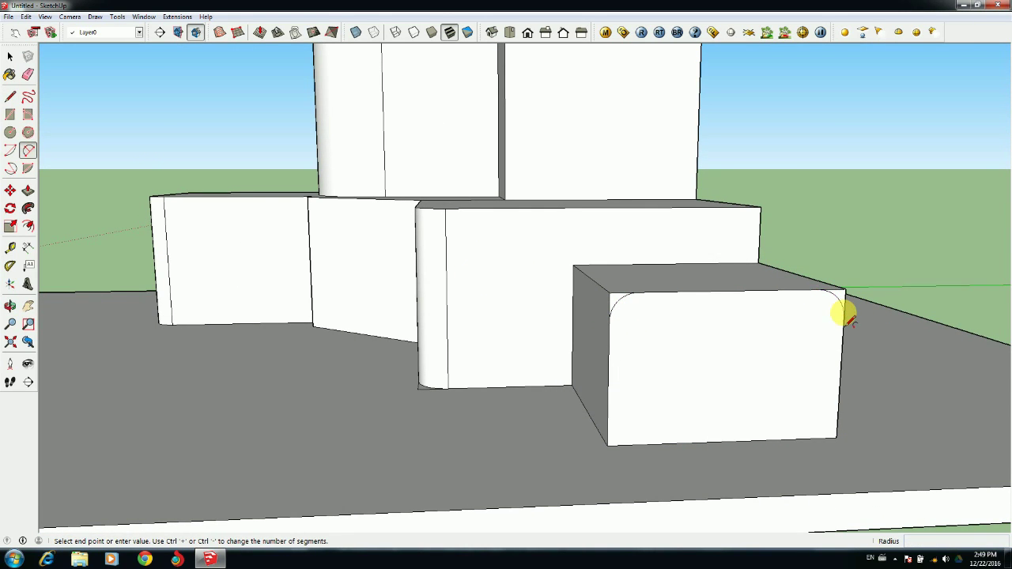
# Push both corner pieces of the projecting block back to the wing wall to round its upper edges
pyautogui.press('p')
pyautogui.doubleClick(618, 298)
pyautogui.click(840, 295)
pyautogui.click(756, 262)
# Place vertical guides 12 inches inside both side edges of the projecting block's front face
pyautogui.press('l')
pyautogui.press('t')
pyautogui.click(608, 394)
pyautogui.write('12')
pyautogui.press('Return')
pyautogui.click(840, 379)
pyautogui.write('12')
pyautogui.press('Return')
# Place horizontal guides at 12-inch spacing below the upper edge of the projecting block's front face
pyautogui.click(715, 293)
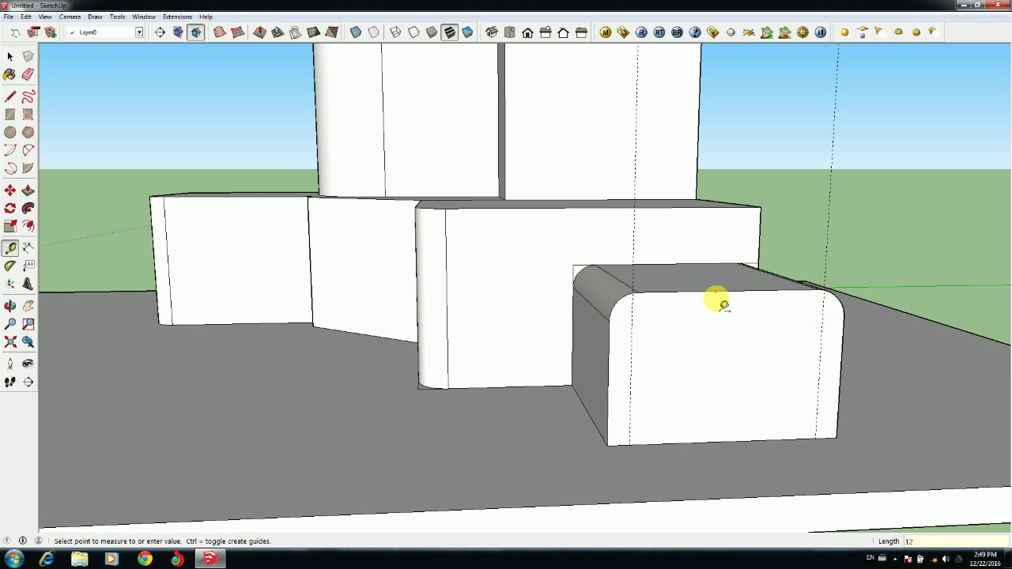
pyautogui.click(719, 292)
pyautogui.write('12')
pyautogui.press('Return')
# Draw the two side lines and the top line of an opening on the projecting block's front face along the guides
pyautogui.press('l')
pyautogui.click(631, 339)
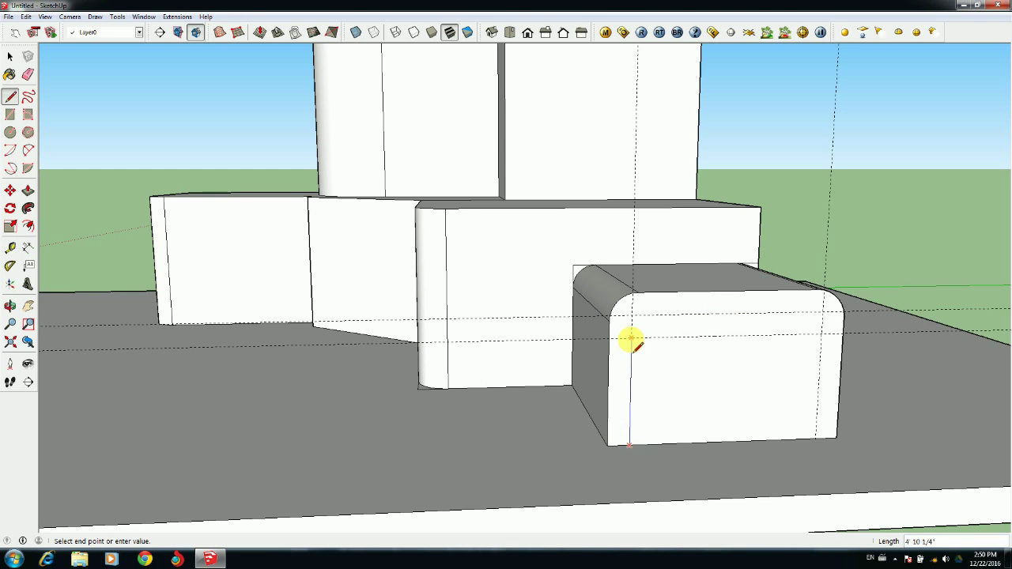
pyautogui.click(815, 438)
pyautogui.click(823, 334)
pyautogui.press('Escape')
pyautogui.click(649, 316)
pyautogui.click(793, 314)
# Try to draw arcs across the upper corners of the opening outline
pyautogui.click(28, 150)
pyautogui.click(794, 314)
pyautogui.press('Escape')
pyautogui.click(632, 339)
pyautogui.click(650, 316)
# Square off both upper corners of the opening outline with short lines along the guides
pyautogui.click(11, 97)
pyautogui.click(632, 338)
pyautogui.click(632, 317)
pyautogui.click(650, 315)
pyautogui.click(823, 335)
pyautogui.click(823, 312)
pyautogui.click(794, 314)
pyautogui.click(797, 315)
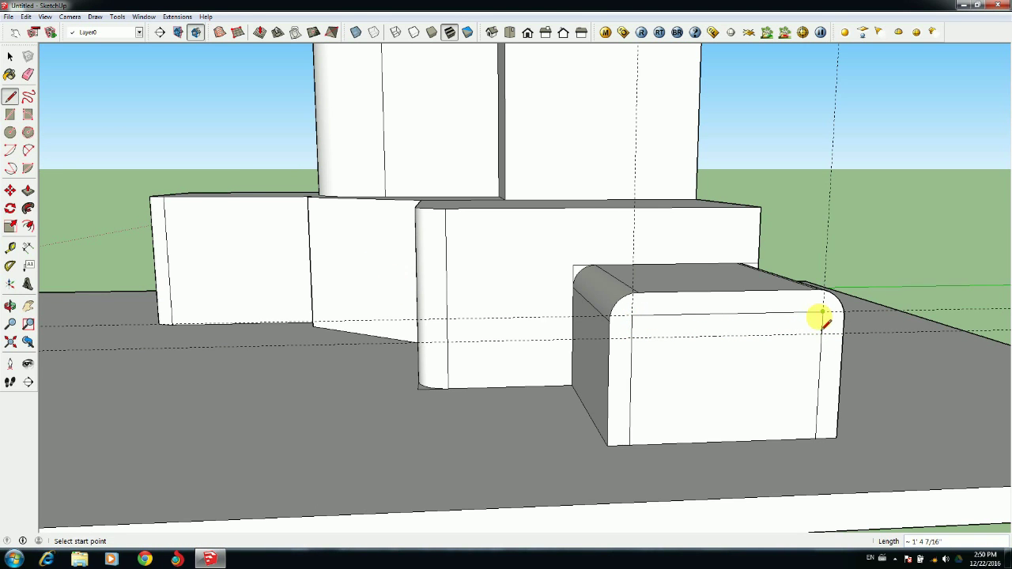
# Push the outlined face of the projecting block back 9'9.5" to hollow it out
pyautogui.moveTo(818, 316); pyautogui.dragTo(748, 402, button='middle')
pyautogui.moveTo(723, 369); pyautogui.dragTo(530, 432, button='middle')
pyautogui.press('t')
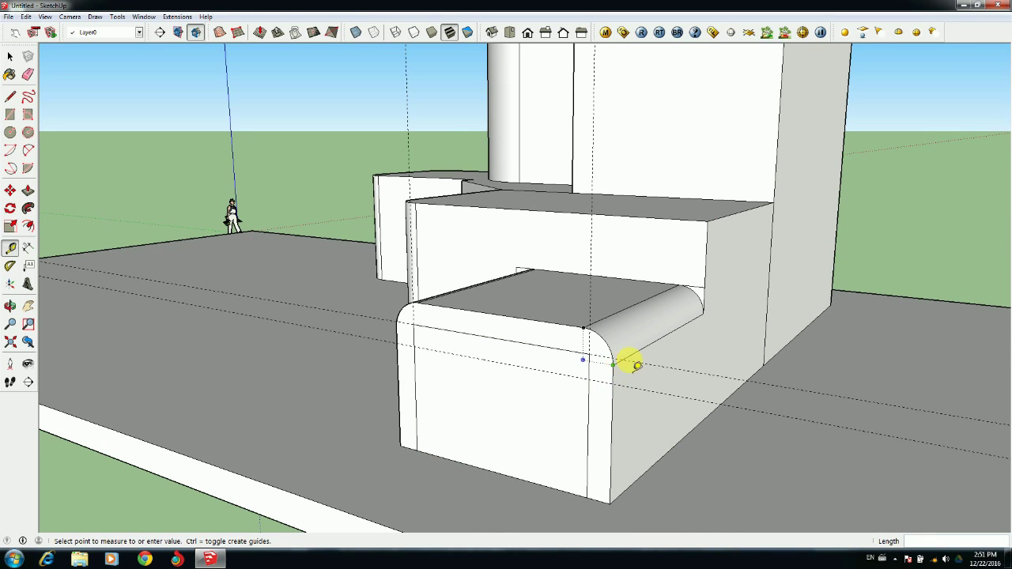
pyautogui.press('p')
pyautogui.moveTo(475, 422); pyautogui.dragTo(494, 416)
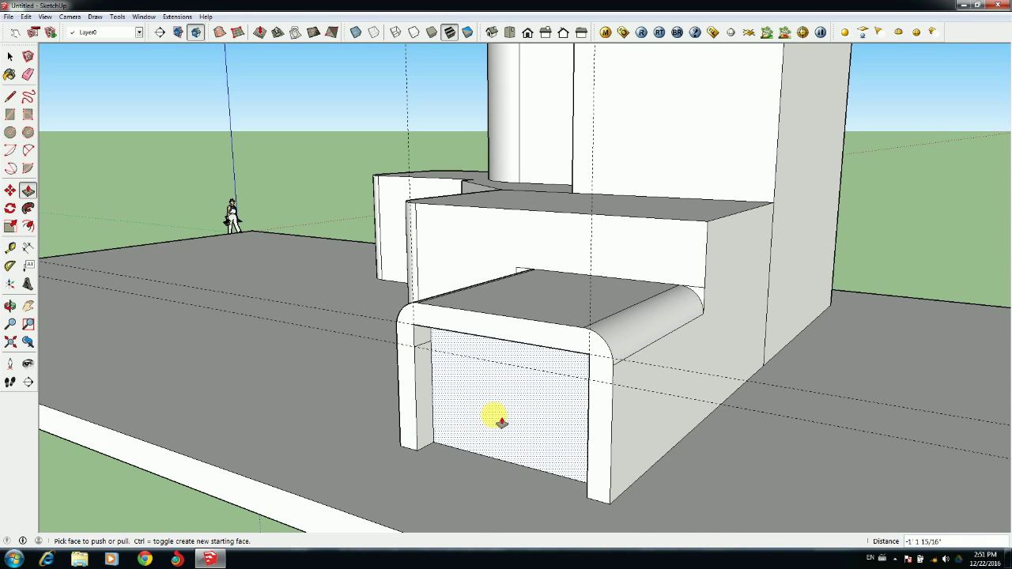
pyautogui.write("9'9.5")
pyautogui.press('Return')
# Erase the leftover square corner edges on the wing wall above the hollow block's rounded edges
pyautogui.moveTo(423, 415); pyautogui.dragTo(617, 480, button='middle')
pyautogui.scroll(3, 612, 307)
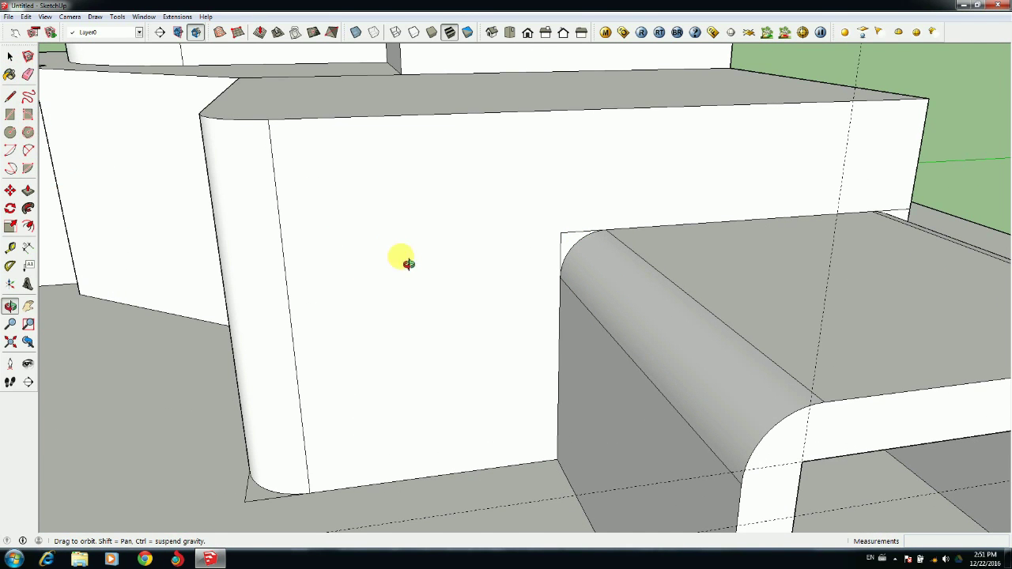
pyautogui.press('e')
pyautogui.click(563, 237)
pyautogui.scroll(-3, 911, 206)
pyautogui.moveTo(911, 205); pyautogui.dragTo(764, 361, button='middle')
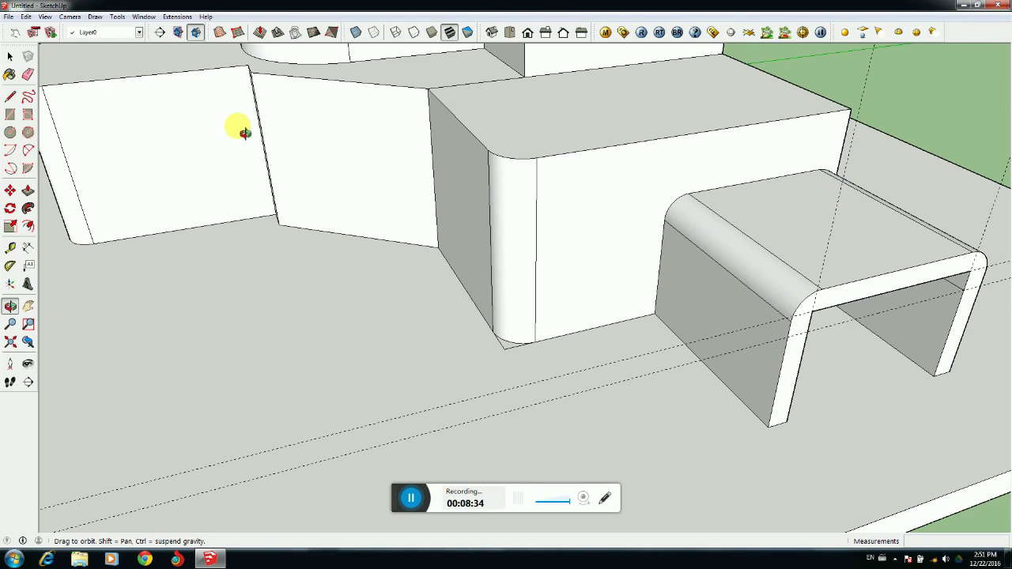
# Delete all guides and erase the leftover corner edges on the slab at the foot of the wing's rounded corner
pyautogui.hotkey('alt', 'e')
pyautogui.press('Escape')
pyautogui.moveTo(644, 267); pyautogui.dragTo(561, 370, button='middle')
pyautogui.scroll(3, 562, 370)
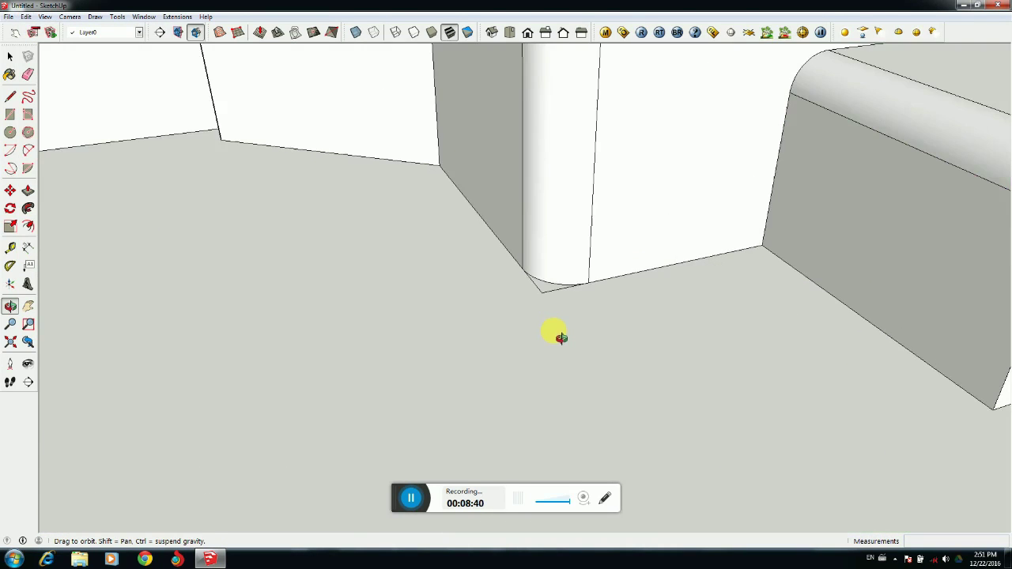
pyautogui.press('e')
pyautogui.scroll(-5, 536, 285)
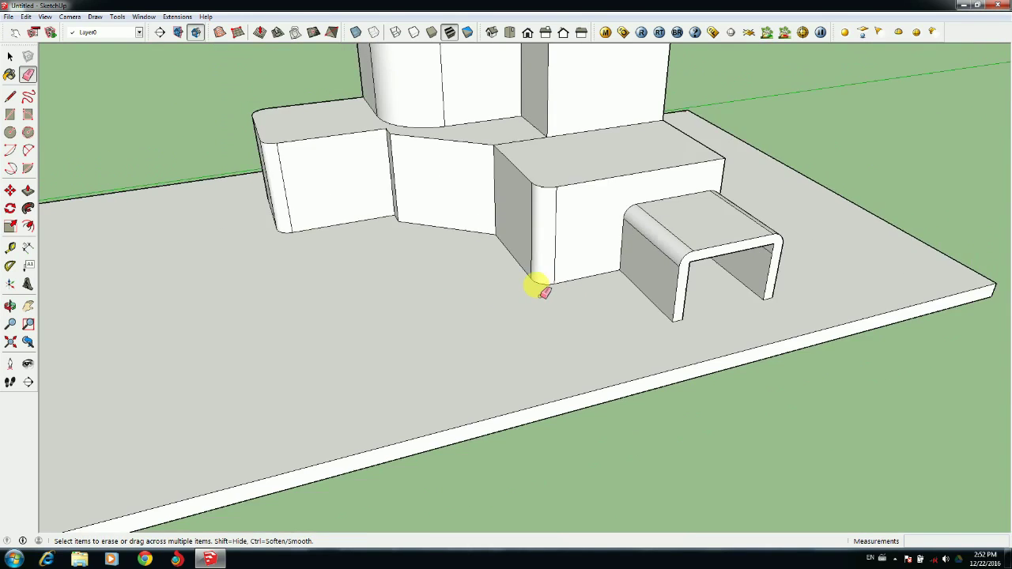
# Place a guide 1' below the upper edge of the wing's front face and draw a line along it
pyautogui.keyDown('shift'); pyautogui.moveTo(451, 129); pyautogui.dragTo(490, 190, button='middle'); pyautogui.keyUp('shift')
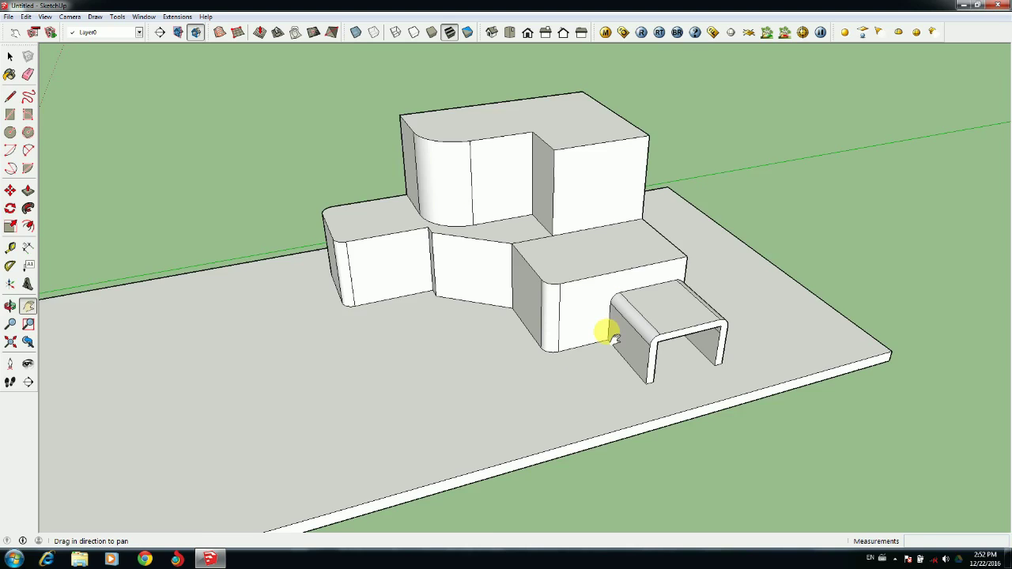
pyautogui.scroll(5, 585, 324)
pyautogui.write("t1'")
pyautogui.press('Return')
pyautogui.press('l')
pyautogui.click(542, 261)
pyautogui.click(777, 242)
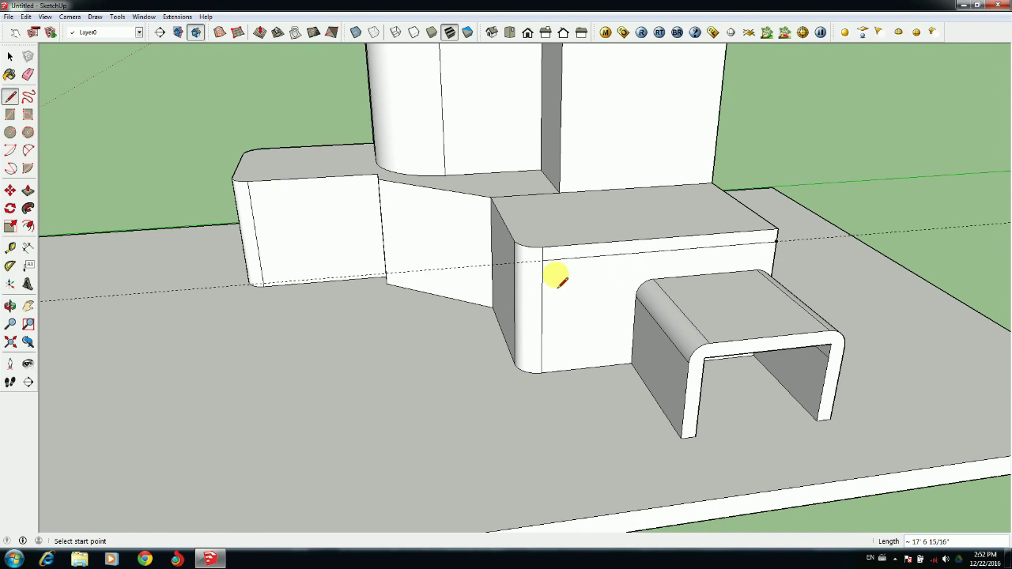
# Place a vertical guide just inside the wing's rounded corner and draw a line along it from the base to the horizontal line
pyautogui.press('t')
pyautogui.click(552, 278)
pyautogui.press('Return')
pyautogui.press('l')
pyautogui.click(554, 371)
pyautogui.click(556, 260)
# Draw an arc rounding the outer upper corner of the frame outline on the wing's front face
pyautogui.press('r')
pyautogui.click(543, 261)
pyautogui.click(557, 247)
pyautogui.click(29, 150)
pyautogui.click(543, 261)
pyautogui.click(557, 247)
pyautogui.click(549, 253)
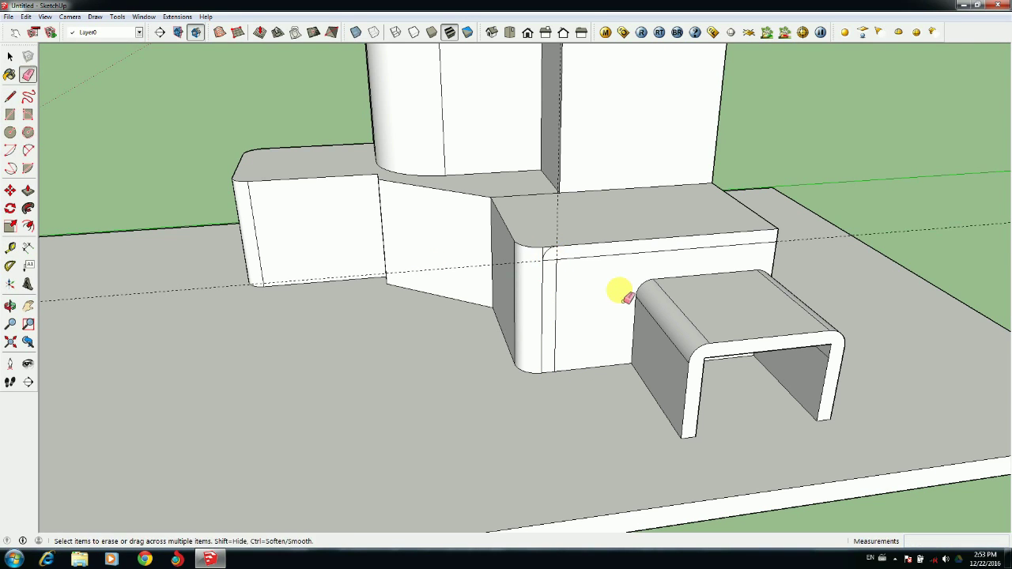
# Erase the horizontal guide across the wing's front face and undo the unwanted erasure
pyautogui.click(28, 74)
pyautogui.scroll(2, 621, 303)
pyautogui.click(512, 233)
pyautogui.hotkey('ctrl', 'z')
pyautogui.scroll(-2, 540, 240)
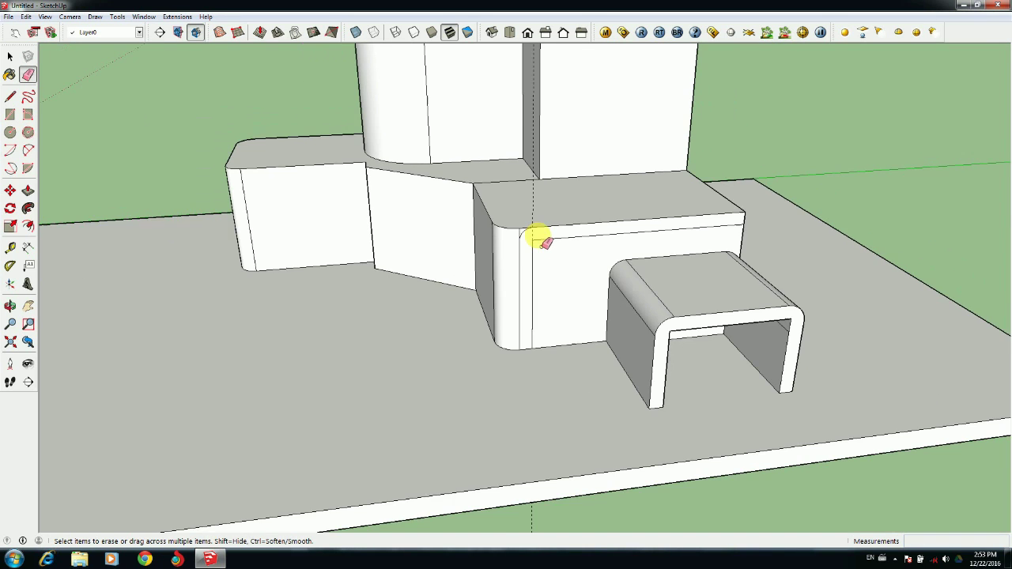
# Pull the outlined strip of the wing's front face forward to form a side wall and overhanging canopy
pyautogui.moveTo(504, 252); pyautogui.dragTo(552, 307, button='middle')
pyautogui.press('p')
pyautogui.click(546, 296)
pyautogui.click(559, 323)
pyautogui.doubleClick(555, 318)
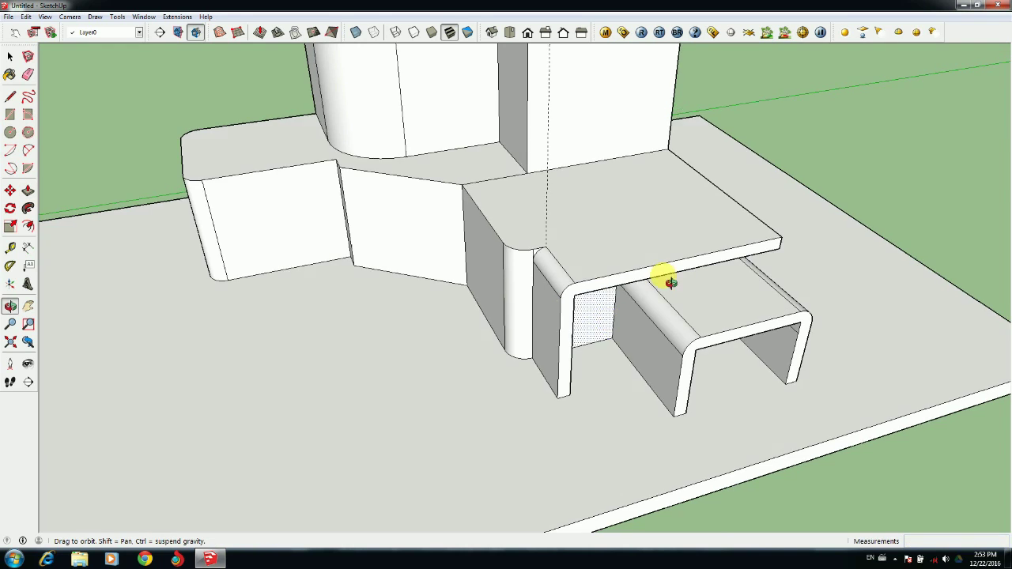
# Draw an arc across the canopy's free front corner and push the corner piece away to round it
pyautogui.moveTo(664, 277); pyautogui.dragTo(367, 309, button='middle')
pyautogui.scroll(3, 656, 356)
pyautogui.press('a')
pyautogui.click(582, 341)
pyautogui.doubleClick(641, 337)
pyautogui.press('p')
pyautogui.click(619, 350)
pyautogui.click(623, 374)
# Examine the canopy, the hollow block and the opposite wing from several angles
pyautogui.moveTo(513, 369); pyautogui.dragTo(525, 245, button='middle')
pyautogui.scroll(4, 526, 224)
pyautogui.scroll(-5, 526, 225)
pyautogui.scroll(3, 739, 424)
pyautogui.scroll(5, 517, 239)
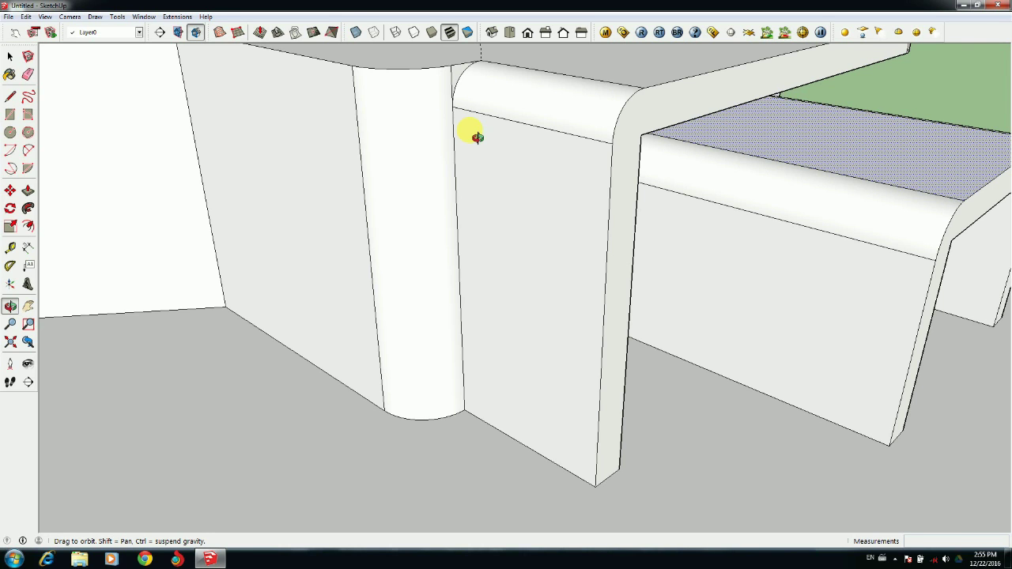
pyautogui.moveTo(591, 343); pyautogui.dragTo(594, 349)
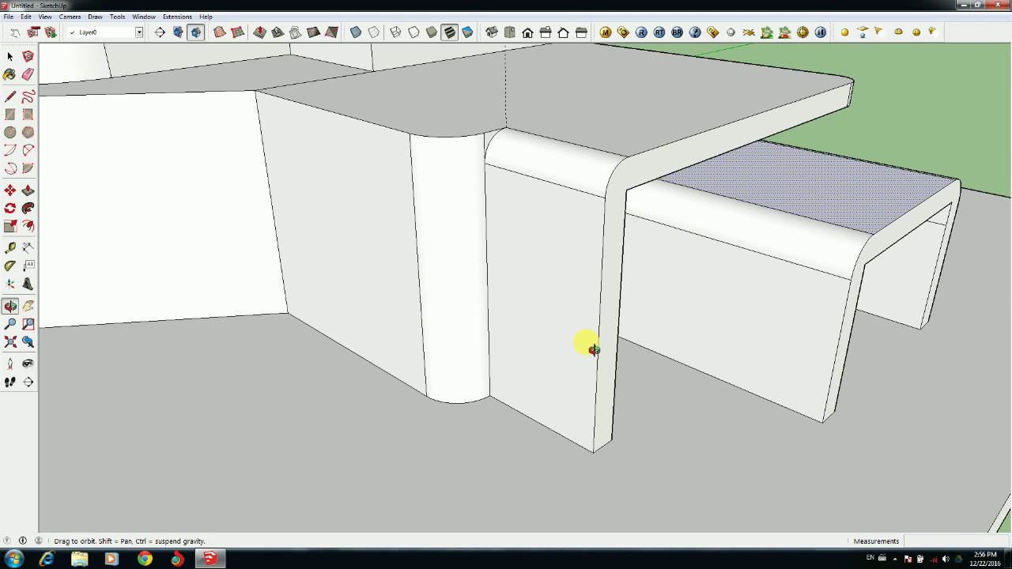
pyautogui.scroll(-5, 581, 316)
pyautogui.moveTo(579, 311); pyautogui.dragTo(512, 243, button='middle')
pyautogui.moveTo(334, 259); pyautogui.dragTo(375, 330)
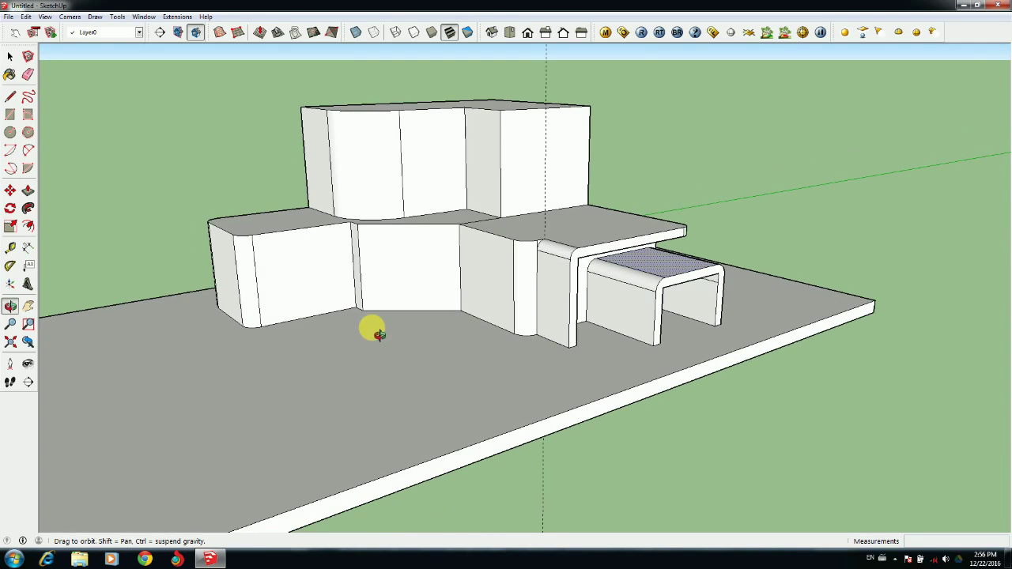
pyautogui.scroll(4, 331, 283)
pyautogui.moveTo(344, 298)
pyautogui.mouseDown()
pyautogui.moveTo(356, 317)
pyautogui.moveTo(332, 282)
pyautogui.mouseUp()
# Measure the height of the hollow block's front face from the slab
pyautogui.press('l')
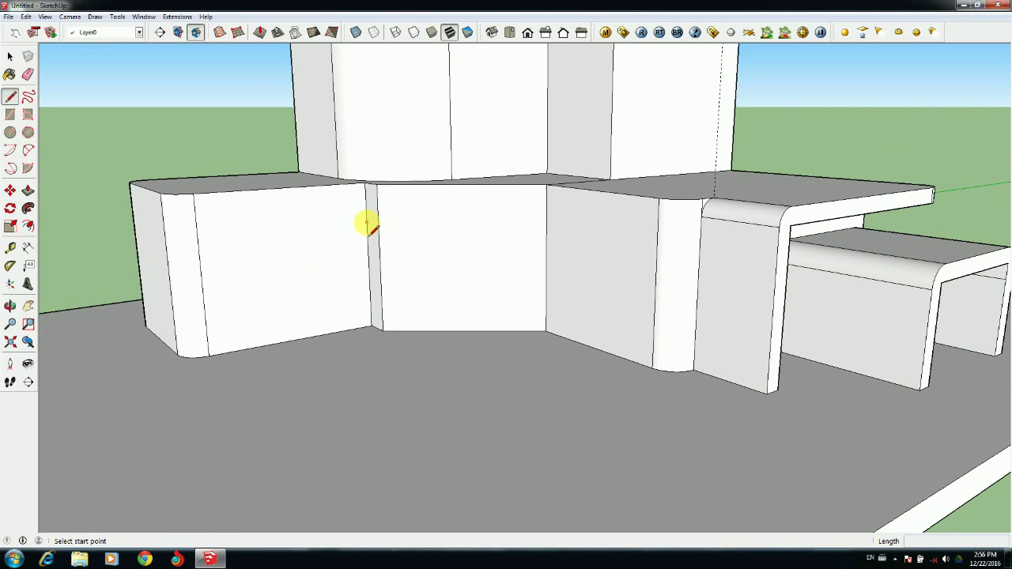
pyautogui.moveTo(550, 472); pyautogui.dragTo(791, 303, button='middle')
pyautogui.press('t')
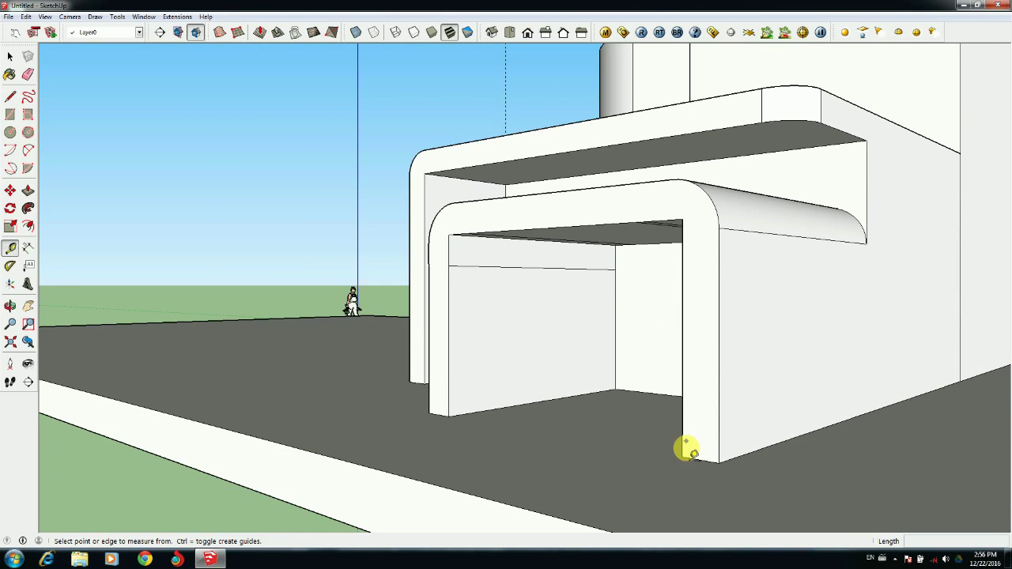
pyautogui.click(682, 456)
pyautogui.click(673, 180)
# Place a guide 6.5' above the base on the opposite wing's inner side face and outline a rectangle beneath it
pyautogui.moveTo(597, 209); pyautogui.dragTo(46, 216, button='middle')
pyautogui.scroll(-2, 183, 247)
pyautogui.keyDown('shift'); pyautogui.moveTo(348, 288); pyautogui.dragTo(561, 368, button='middle'); pyautogui.keyUp('shift')
pyautogui.scroll(3, 332, 378)
pyautogui.click(320, 388)
pyautogui.write("6.5'")
pyautogui.press('Return')
pyautogui.press('l')
pyautogui.click(360, 266)
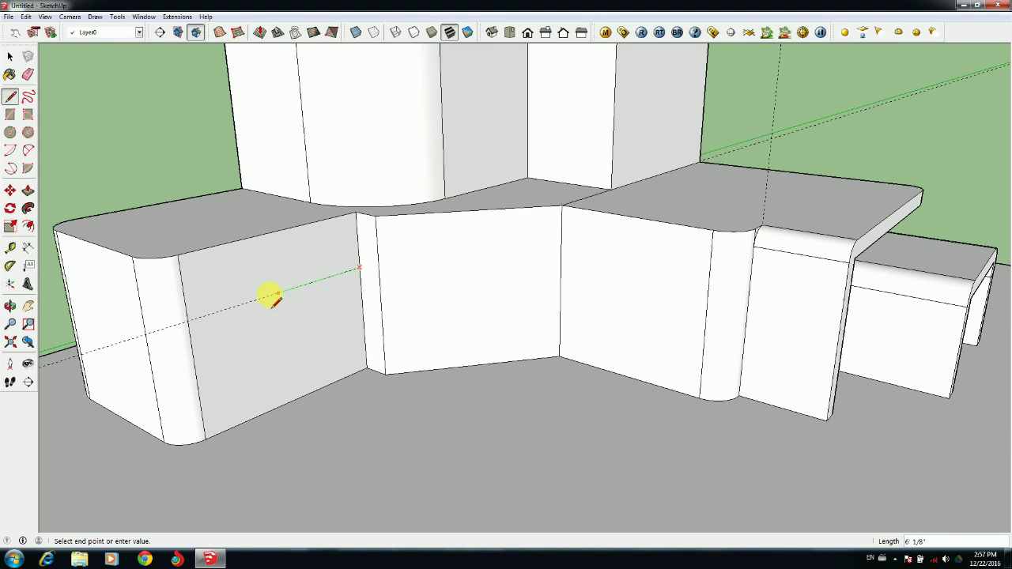
# Try to pull the outlined rectangle out 9' from the wing's inner side face
pyautogui.press('p')
pyautogui.moveTo(291, 376); pyautogui.dragTo(299, 380)
pyautogui.write("9'")
pyautogui.press('Return')
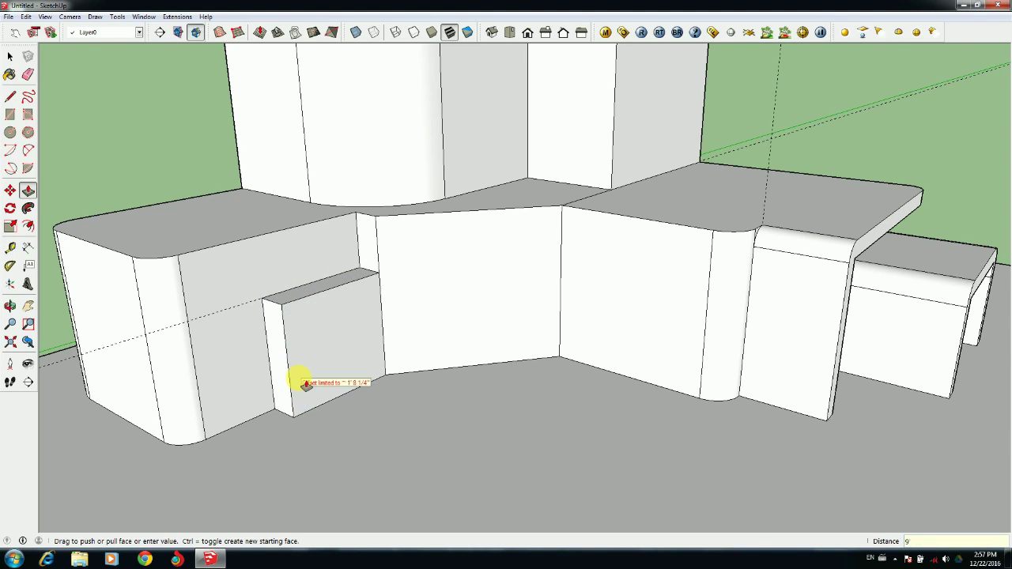
pyautogui.press('Escape')
pyautogui.click(306, 385)
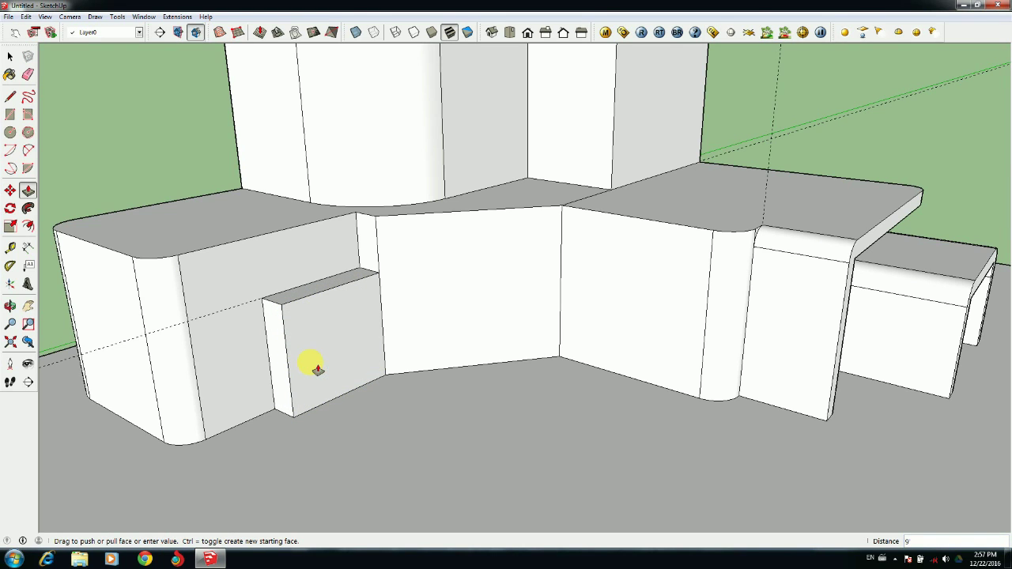
# Measure the wing's side height and pull the outlined rectangle out further by about 4'
pyautogui.press('t')
pyautogui.click(242, 423)
pyautogui.click(222, 243)
pyautogui.press('p')
pyautogui.click(320, 344)
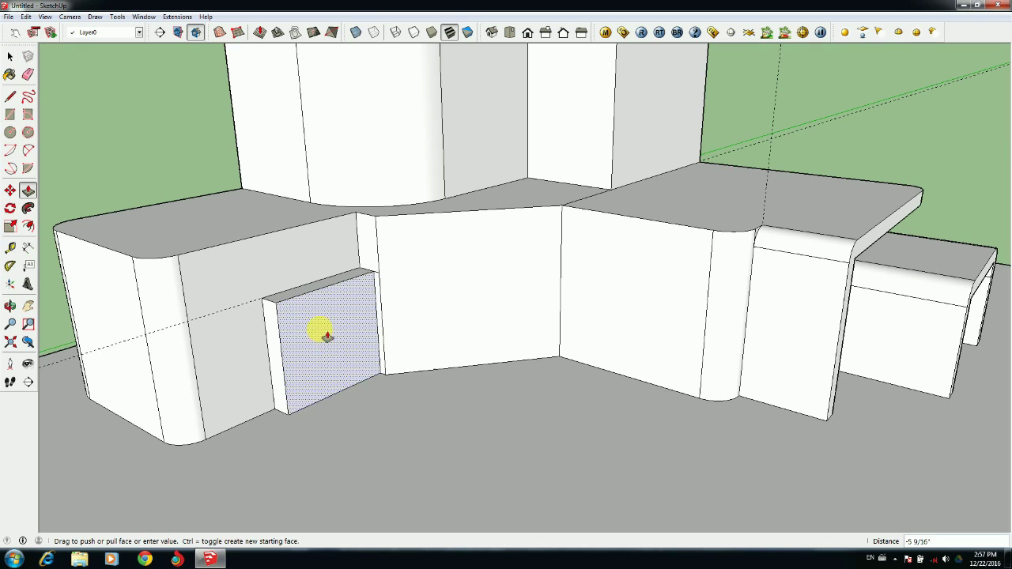
pyautogui.click(326, 334)
pyautogui.click(326, 334)
pyautogui.click(377, 373)
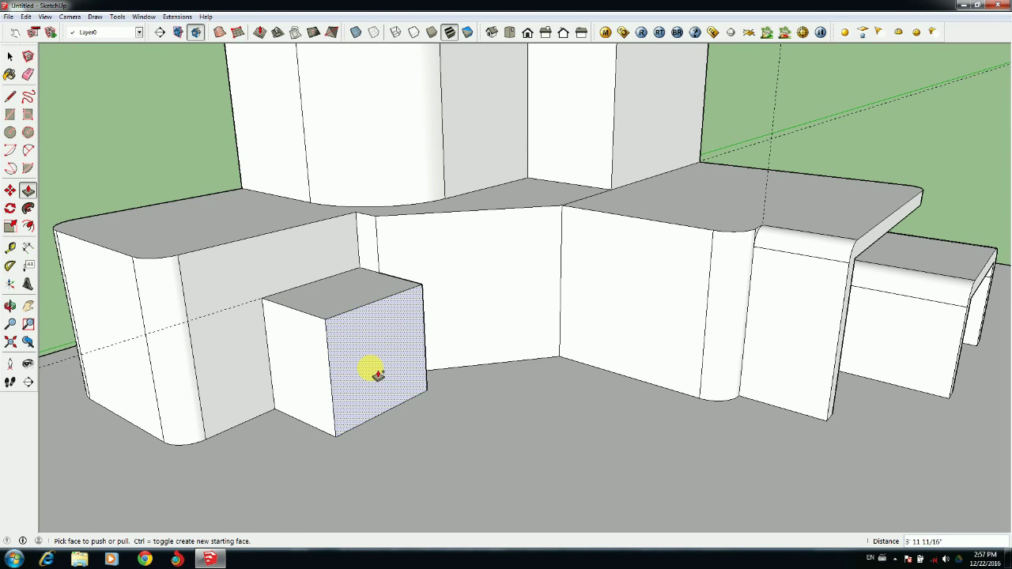
# Undo the rectangle's extrusions and erase its outline and guide from the wing's inner side face
pyautogui.hotkey('ctrl', 'z')
pyautogui.hotkey('ctrl', 'z')
pyautogui.hotkey('ctrl', 'z')
pyautogui.click(27, 74)
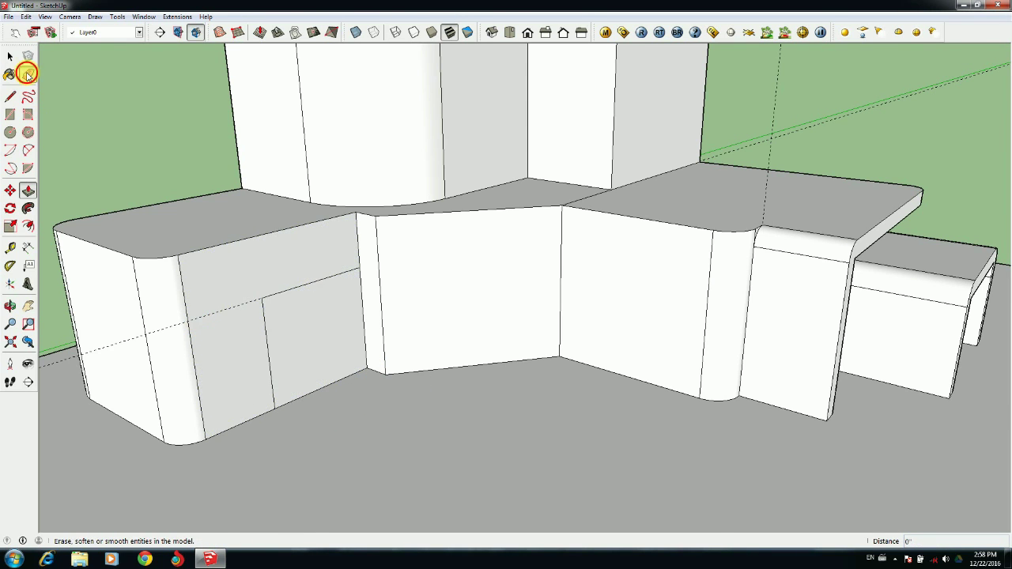
pyautogui.moveTo(267, 319); pyautogui.dragTo(473, 351, button='middle')
pyautogui.moveTo(468, 346); pyautogui.dragTo(467, 336)
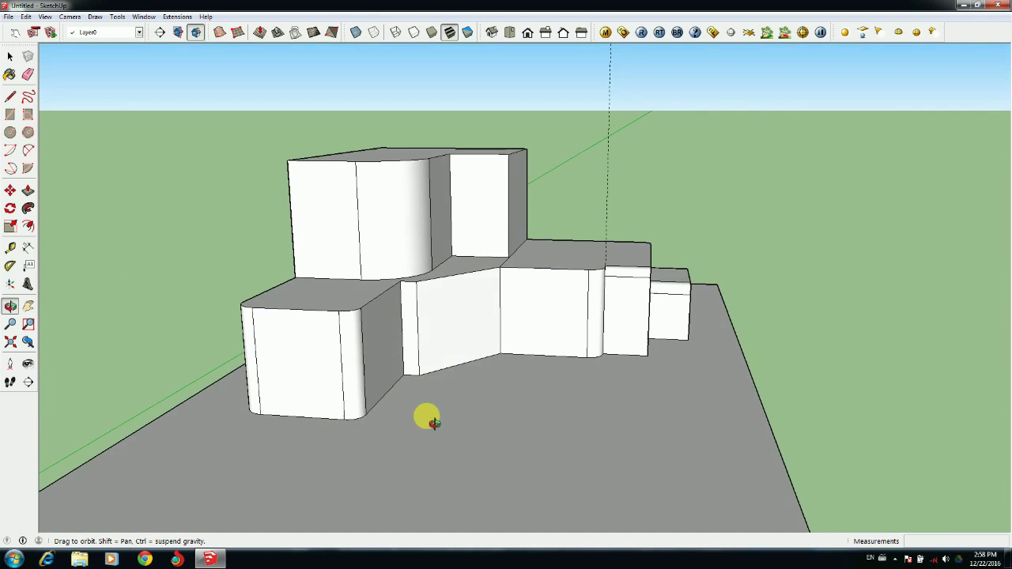
# Place a horizontal guide on the wing's end face and outline an opening beneath it with arcs rounding both upper corners
pyautogui.moveTo(350, 425); pyautogui.dragTo(504, 424)
pyautogui.press('t')
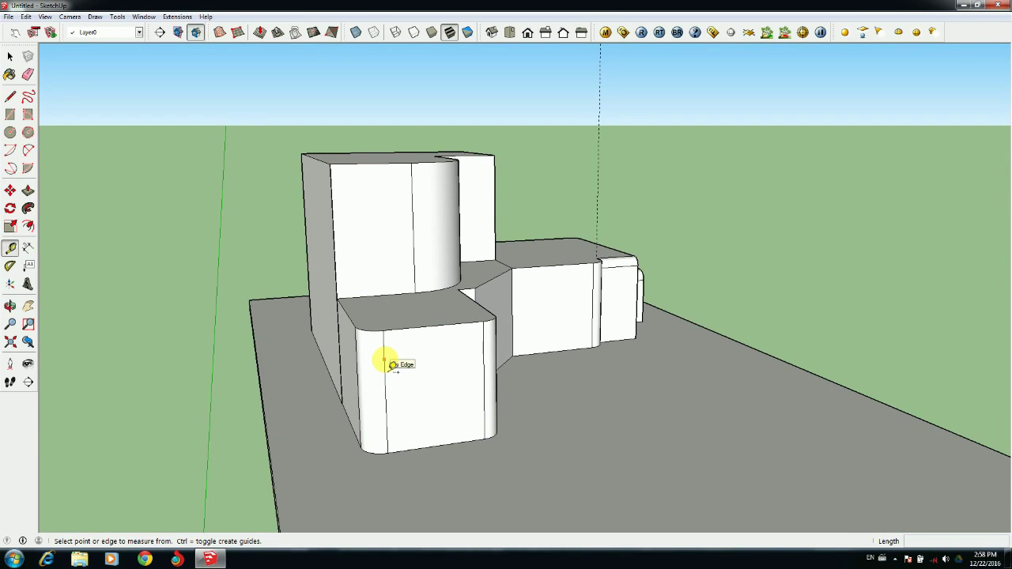
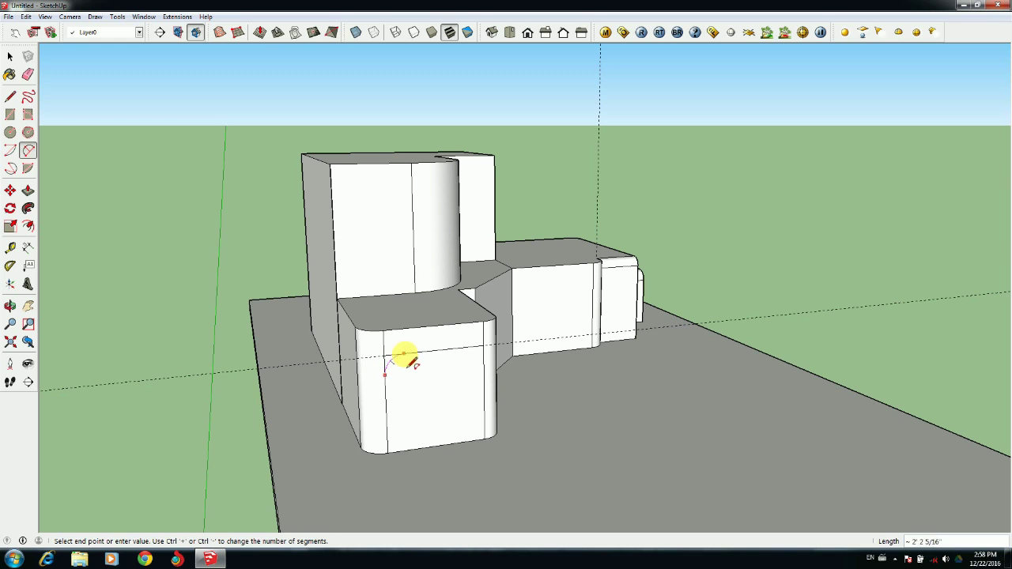
pyautogui.moveTo(488, 380); pyautogui.dragTo(360, 409, button='middle')
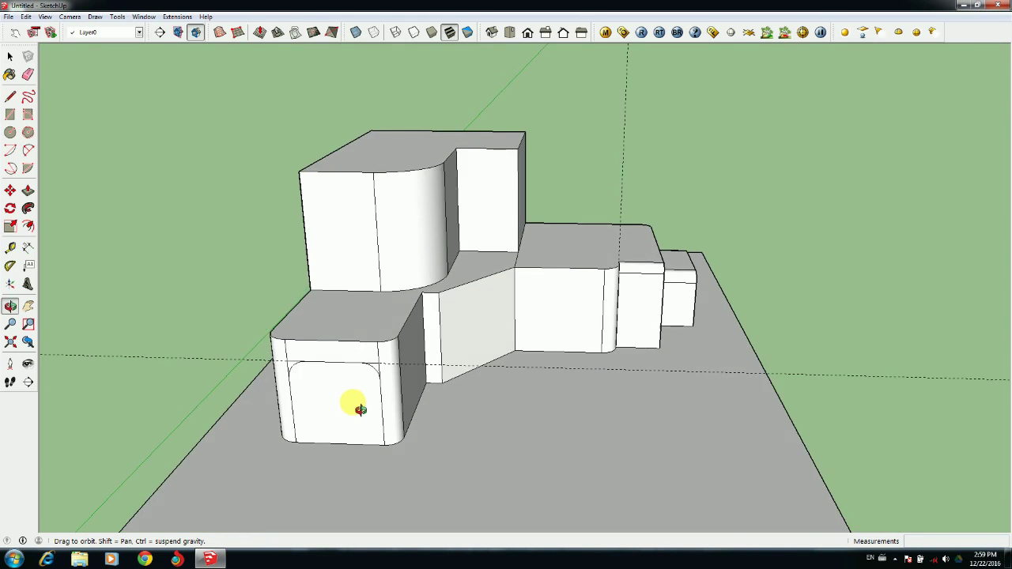
# Erase the horizontal guide across the wing's end face and undo the mistaken erasure
pyautogui.scroll(3, 360, 410)
pyautogui.click(28, 74)
pyautogui.click(348, 336)
pyautogui.hotkey('ctrl', 'z')
pyautogui.click(253, 338)
pyautogui.moveTo(368, 478)
pyautogui.mouseDown(button='middle')
pyautogui.moveTo(371, 465)
pyautogui.moveTo(297, 443)
pyautogui.mouseUp(button='middle')
# Push the round-cornered face of the wing's end inward to hollow out a deep opening
pyautogui.press('p')
pyautogui.moveTo(290, 424); pyautogui.dragTo(298, 412)
pyautogui.moveTo(307, 473); pyautogui.dragTo(346, 418, button='middle')
pyautogui.moveTo(327, 386); pyautogui.dragTo(357, 329)
pyautogui.hotkey('ctrl', 'z')
pyautogui.moveTo(388, 402); pyautogui.dragTo(343, 489, button='middle')
pyautogui.press('t')
pyautogui.moveTo(445, 372); pyautogui.dragTo(280, 445, button='middle')
pyautogui.press('p')
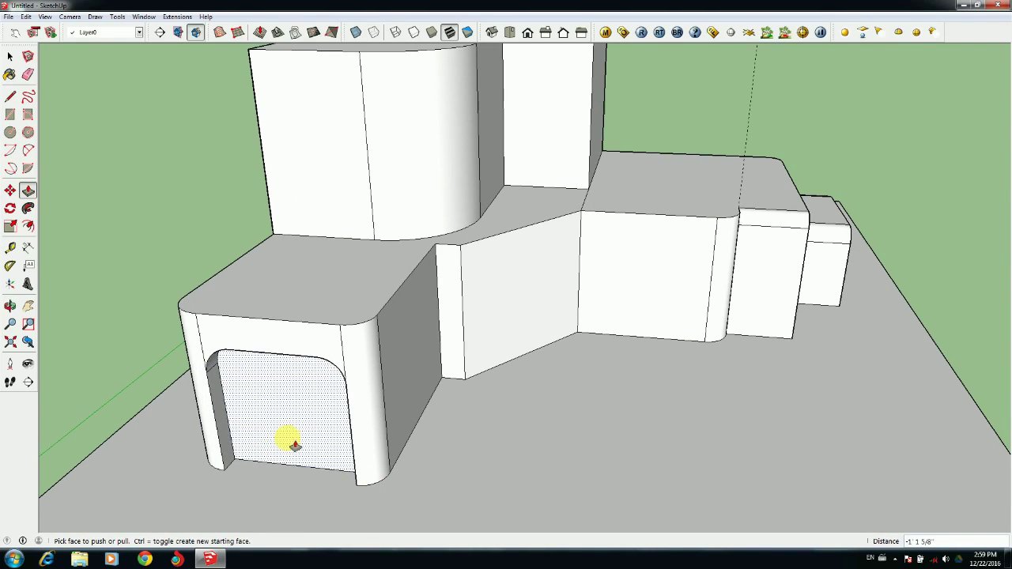
pyautogui.moveTo(316, 485); pyautogui.dragTo(691, 383, button='middle')
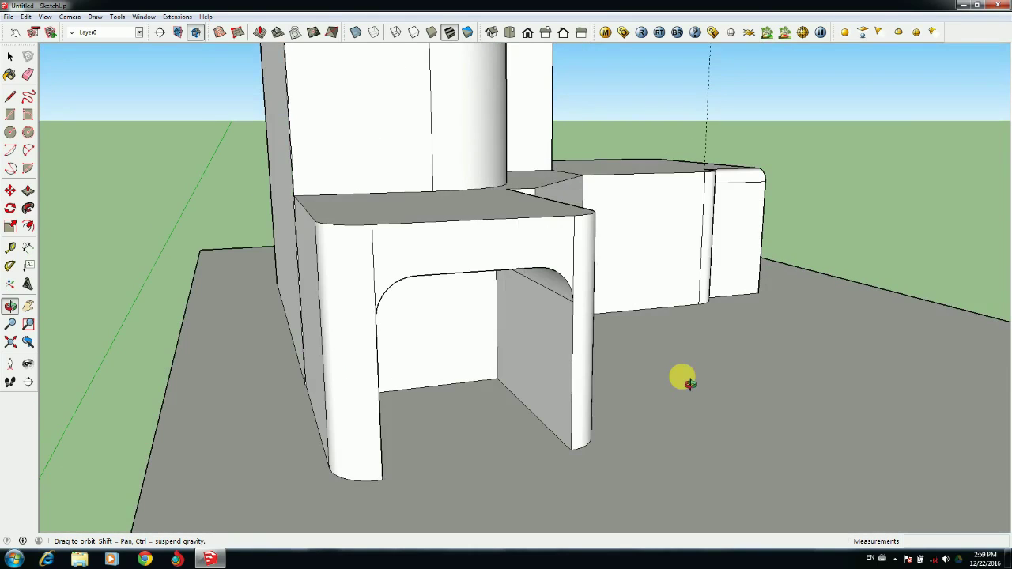
# Try to draw two horizontal lines across the band above the wing's opening
pyautogui.press('l')
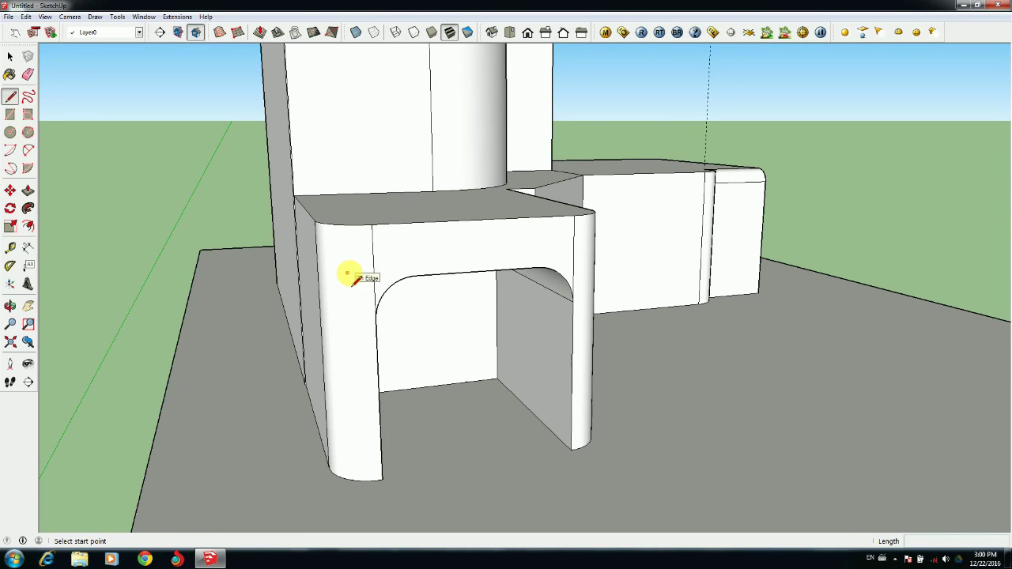
pyautogui.click(361, 297)
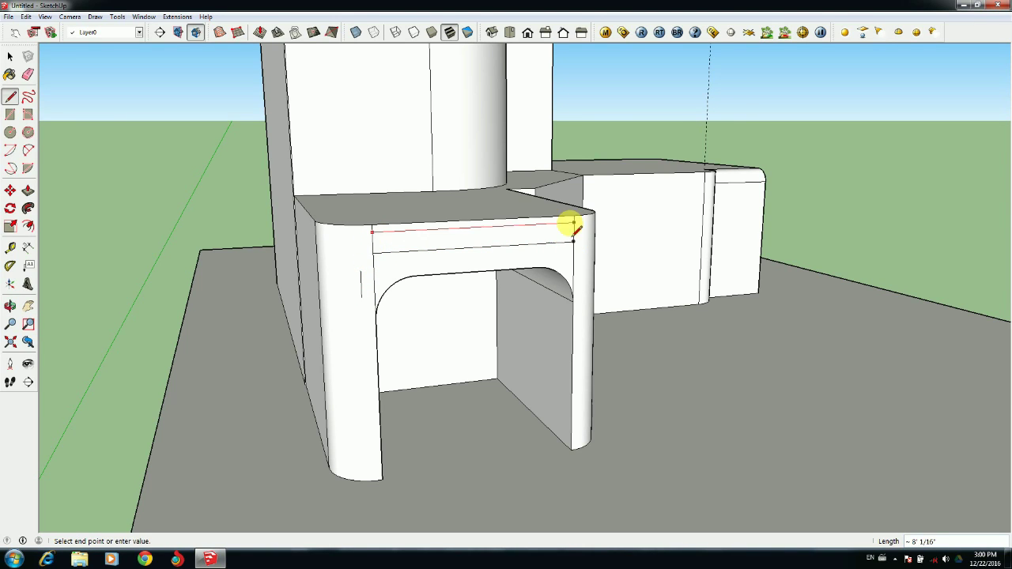
pyautogui.press('Escape')
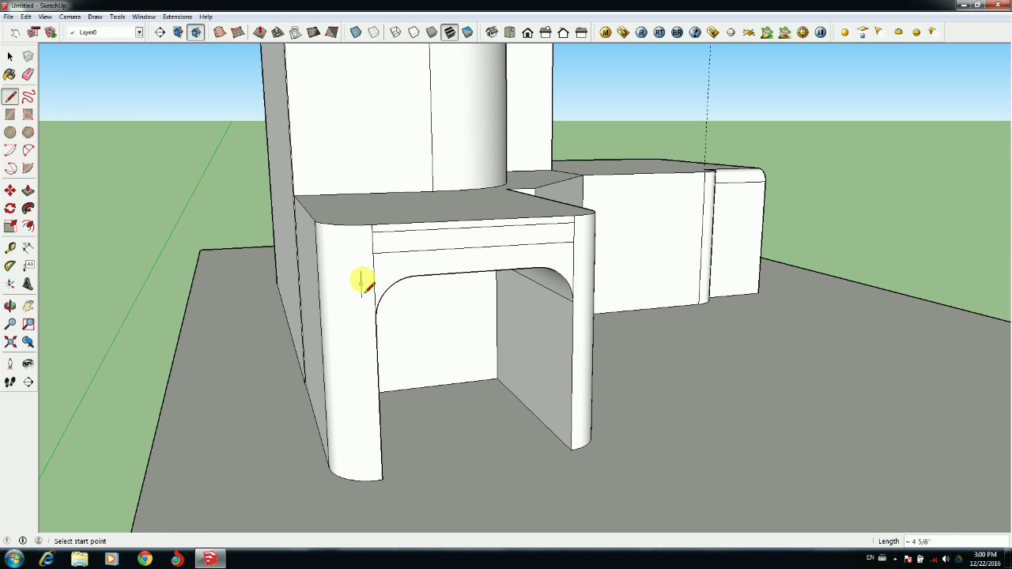
# Undo the lines drawn on and beside the band above the wing's opening
pyautogui.click(28, 75)
pyautogui.click(362, 280)
pyautogui.hotkey('ctrl', 'z')
pyautogui.hotkey('ctrl', 'z')
pyautogui.hotkey('ctrl', 'z')
pyautogui.hotkey('ctrl', 'z')
# Draw two horizontal lines across the band above the wing's arched opening
pyautogui.moveTo(498, 298)
pyautogui.mouseDown(button='middle')
pyautogui.moveTo(452, 330)
pyautogui.moveTo(286, 337)
pyautogui.moveTo(291, 313)
pyautogui.mouseUp(button='middle')
pyautogui.scroll(3, 275, 264)
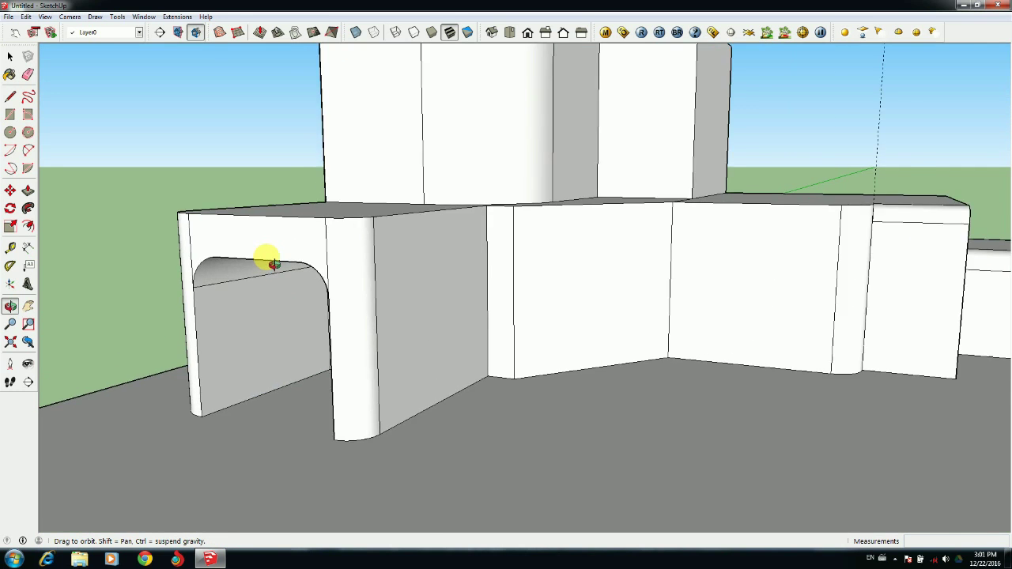
pyautogui.moveTo(275, 264); pyautogui.dragTo(282, 285, button='middle')
pyautogui.scroll(1, 291, 288)
pyautogui.press('t')
pyautogui.click(170, 258)
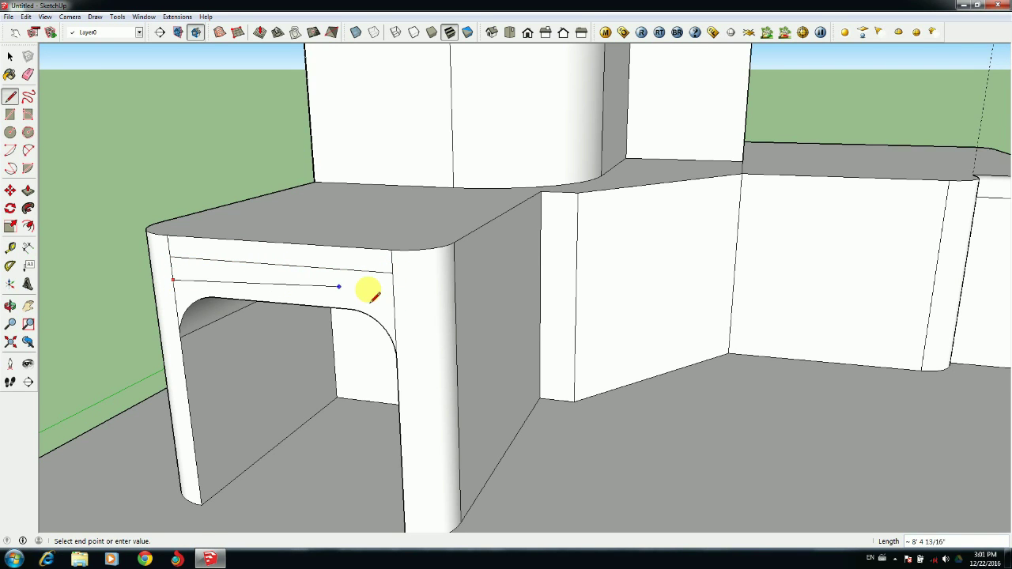
pyautogui.click(394, 296)
# Pull the strip between the two lines outward about 2' 6" to form a small canopy over the wing's opening
pyautogui.scroll(-1, 391, 295)
pyautogui.moveTo(391, 298); pyautogui.dragTo(288, 370, button='middle')
pyautogui.press('p')
pyautogui.click(262, 303)
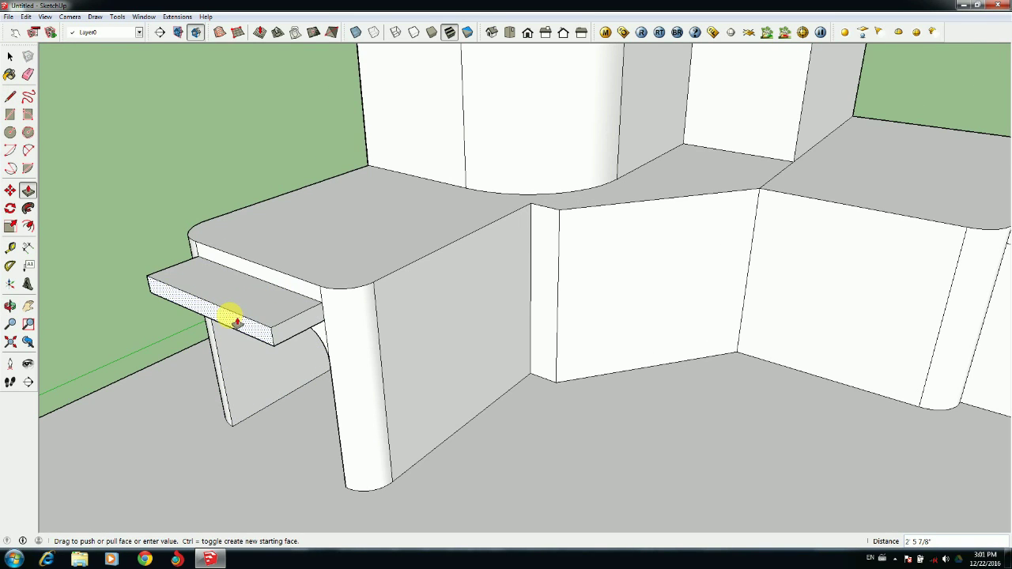
# Draw tangent arcs across both front corners of the small canopy's top face, erasing and redrawing the one on the second corner
pyautogui.moveTo(230, 341); pyautogui.dragTo(290, 395, button='middle')
pyautogui.press('a')
pyautogui.click(297, 397)
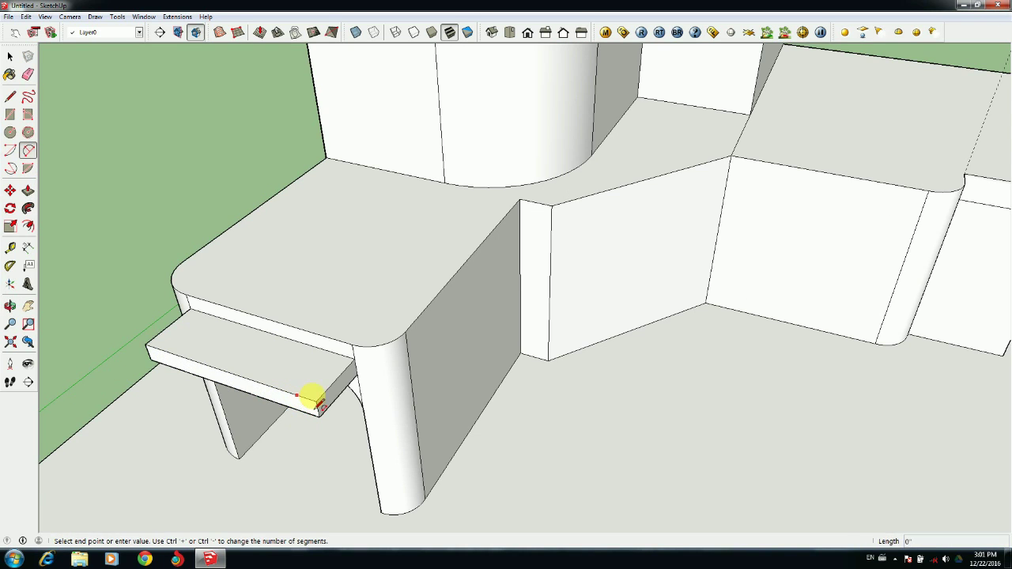
pyautogui.click(150, 348)
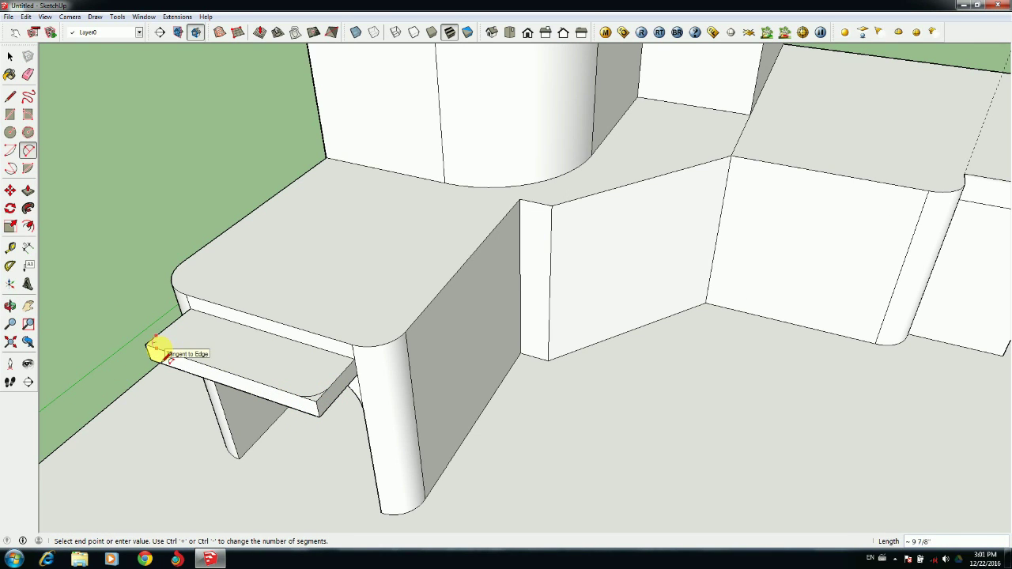
pyautogui.moveTo(163, 350); pyautogui.dragTo(395, 477, button='middle')
pyautogui.click(28, 75)
pyautogui.click(355, 446)
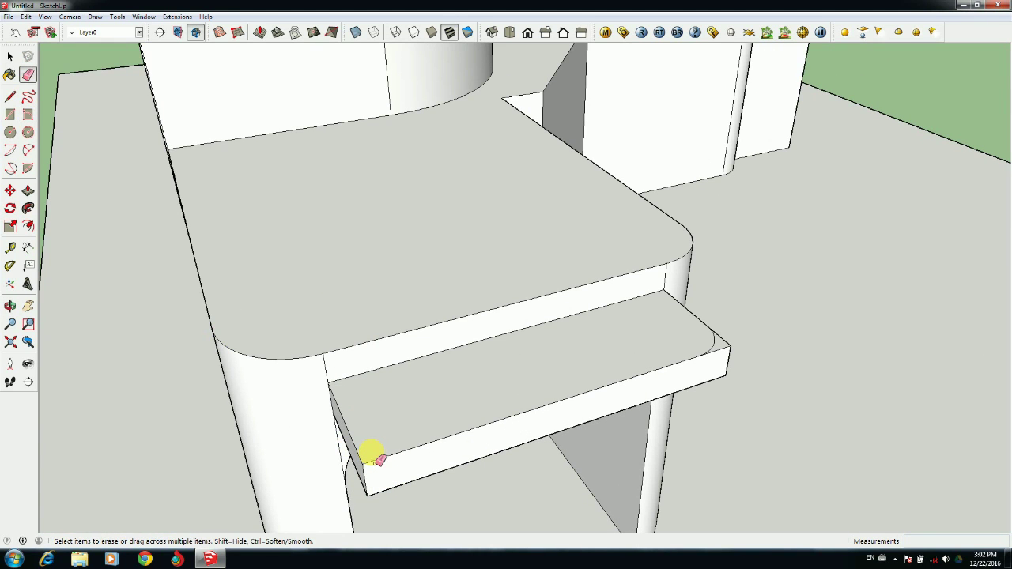
pyautogui.click(28, 150)
pyautogui.click(352, 441)
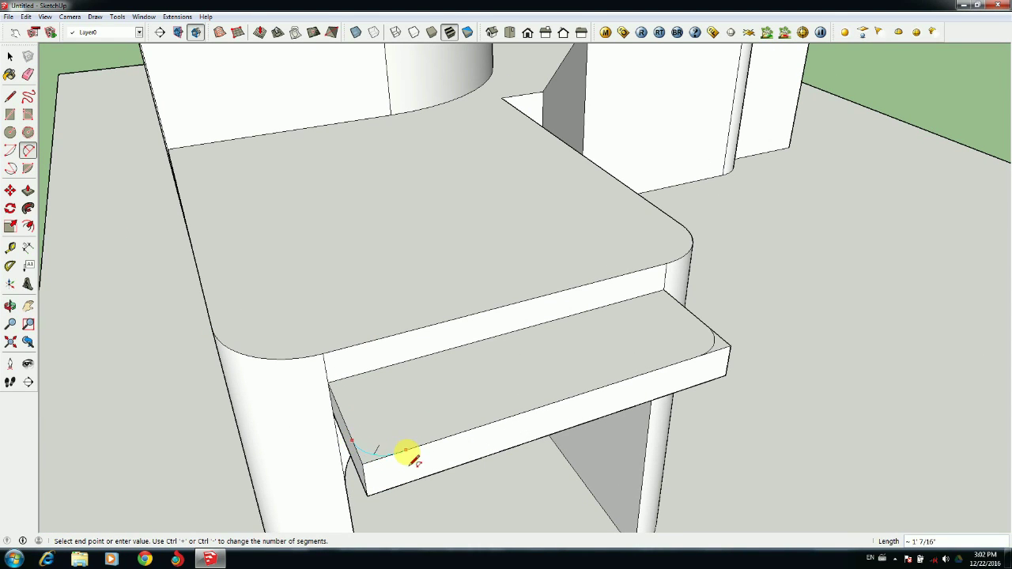
# Push both corner pieces outside the arcs down through the small canopy's thickness to round its front corners
pyautogui.press('p')
pyautogui.click(368, 458)
pyautogui.click(373, 489)
pyautogui.hotkey('ctrl', 'z')
pyautogui.click(367, 459)
pyautogui.click(368, 497)
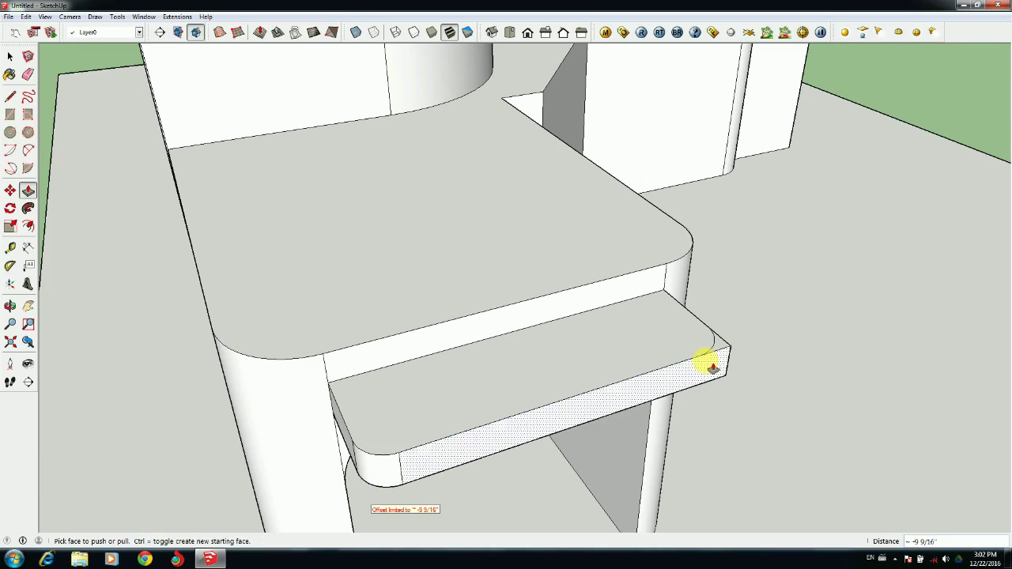
pyautogui.click(721, 347)
pyautogui.click(726, 377)
# Examine the whole house from the front and from above, including the upper storey
pyautogui.moveTo(730, 381); pyautogui.dragTo(658, 408, button='middle')
pyautogui.scroll(1, 716, 374)
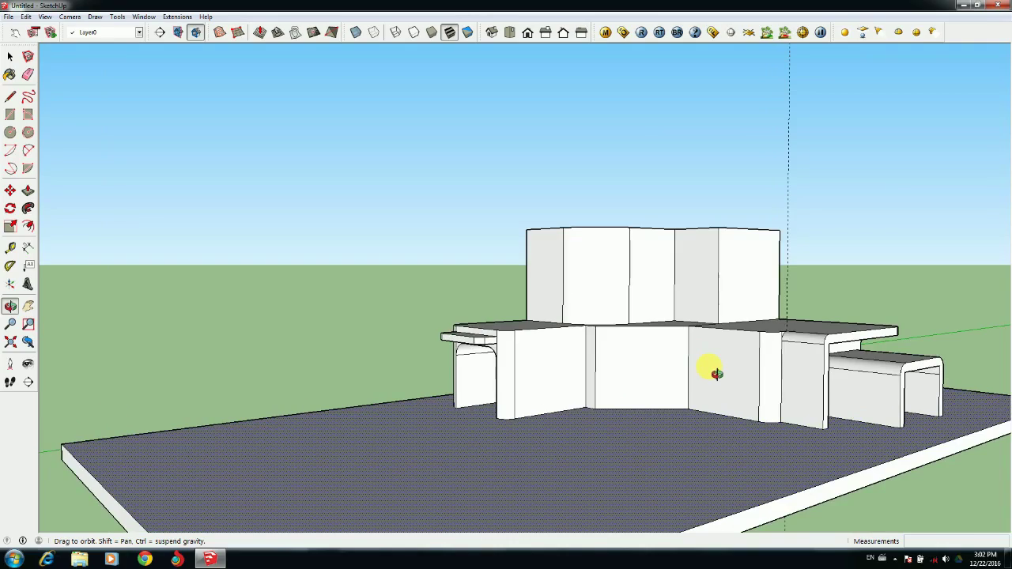
pyautogui.moveTo(718, 374); pyautogui.dragTo(681, 428, button='middle')
pyautogui.scroll(2, 687, 341)
pyautogui.moveTo(686, 345); pyautogui.dragTo(704, 497, button='middle')
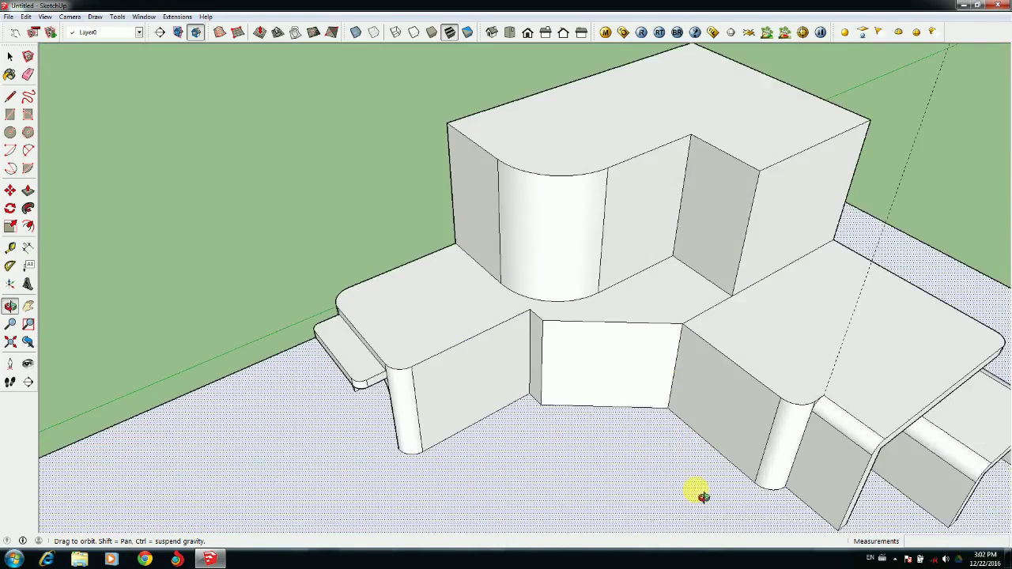
pyautogui.scroll(1, 695, 376)
pyautogui.scroll(1, 799, 225)
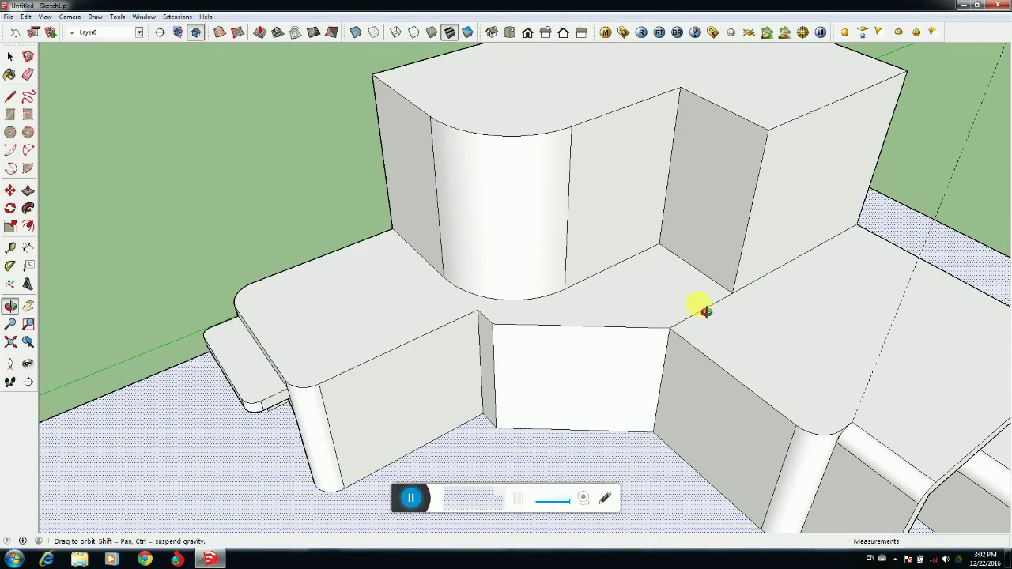
pyautogui.click(28, 75)
pyautogui.scroll(-4, 718, 305)
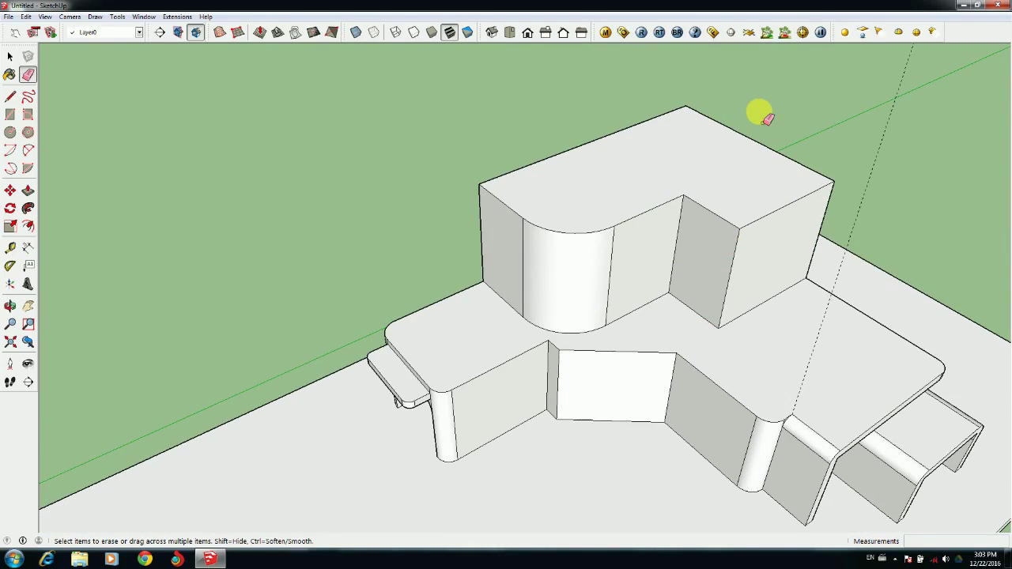
pyautogui.scroll(3, 759, 113)
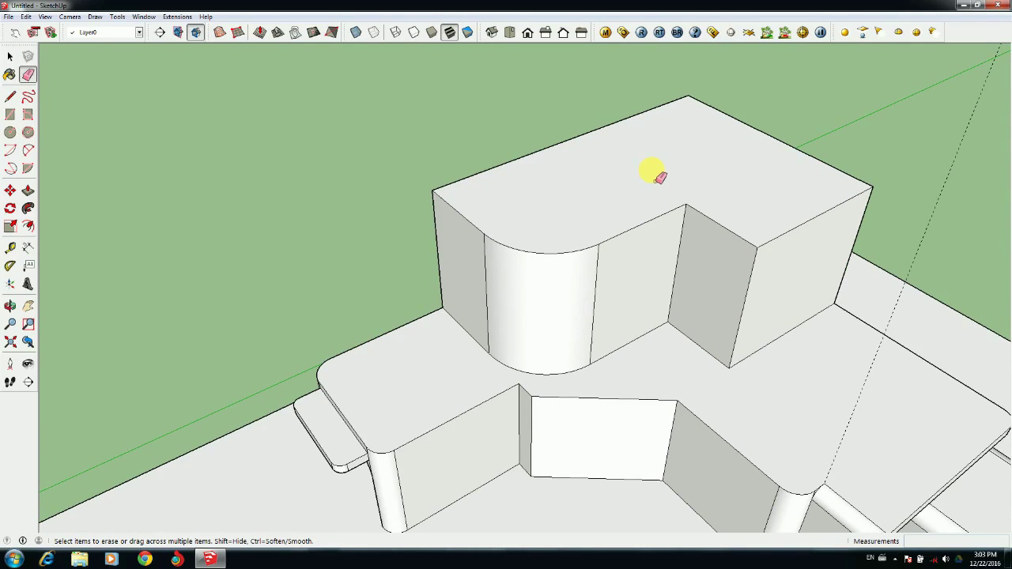
# Draw an inverted-L outline on the upper storey's front face, with a horizontal strip joined to a vertical leg along its outer edge
pyautogui.moveTo(822, 345)
pyautogui.mouseDown(button='middle')
pyautogui.moveTo(773, 253)
pyautogui.moveTo(667, 139)
pyautogui.mouseUp(button='middle')
pyautogui.moveTo(667, 139)
pyautogui.keyDown('shift'); pyautogui.mouseDown(button='middle')
pyautogui.moveTo(963, 251)
pyautogui.moveTo(878, 296)
pyautogui.moveTo(684, 318)
pyautogui.mouseUp(button='middle'); pyautogui.keyUp('shift')
pyautogui.scroll(2, 778, 430)
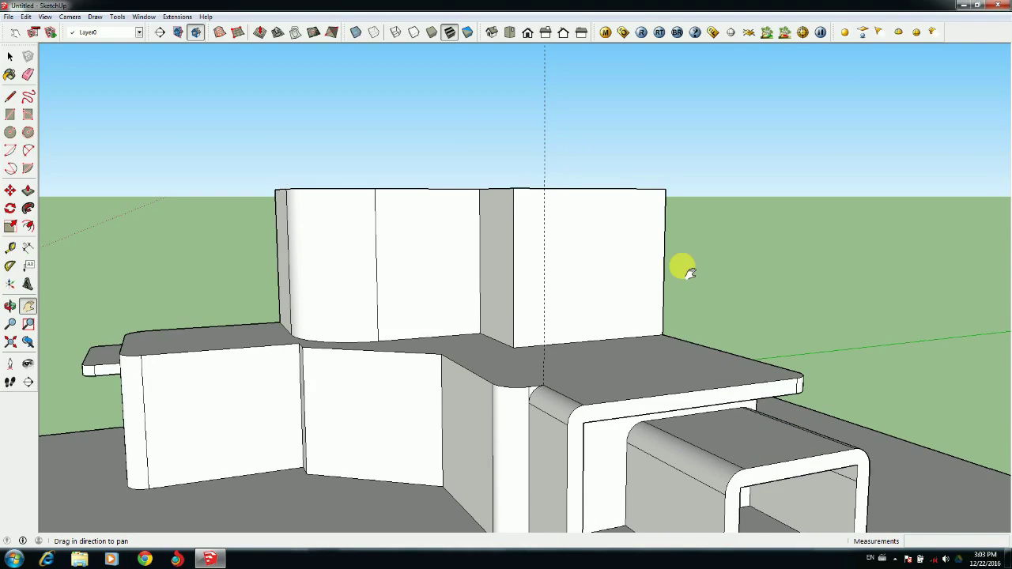
pyautogui.scroll(3, 631, 296)
pyautogui.press('t')
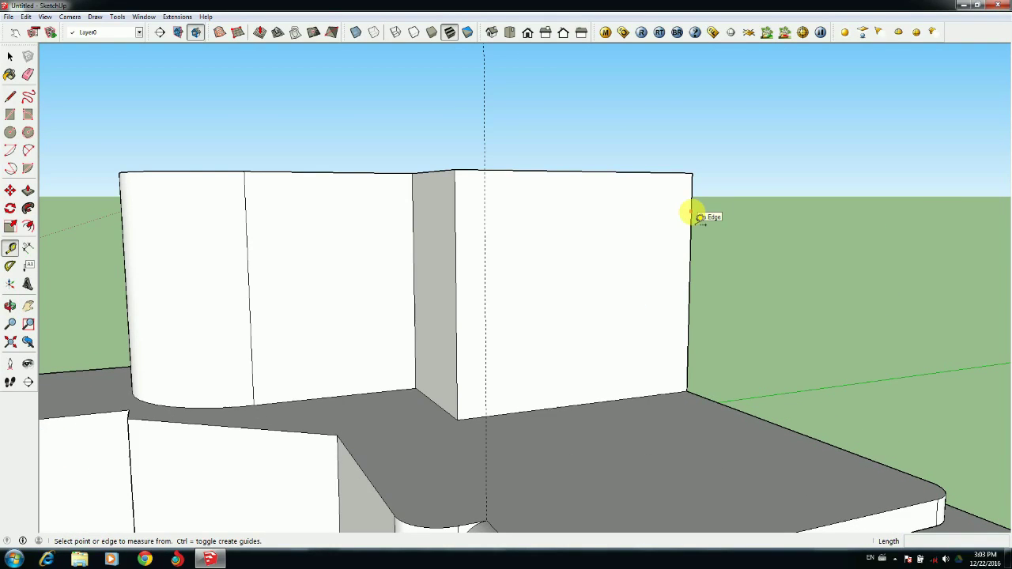
pyautogui.press('l')
pyautogui.click(691, 219)
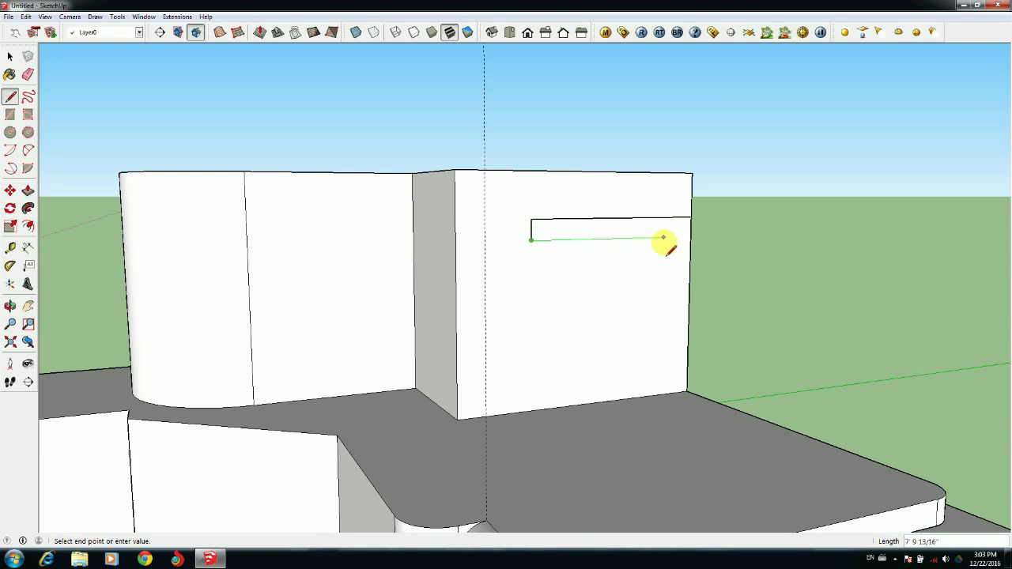
pyautogui.click(669, 396)
# Pull the inverted-L outline outward about 10' 7" to form a terrace canopy with a side wall
pyautogui.scroll(-2, 668, 396)
pyautogui.press('o')
pyautogui.moveTo(658, 385); pyautogui.dragTo(685, 443)
pyautogui.scroll(2, 686, 317)
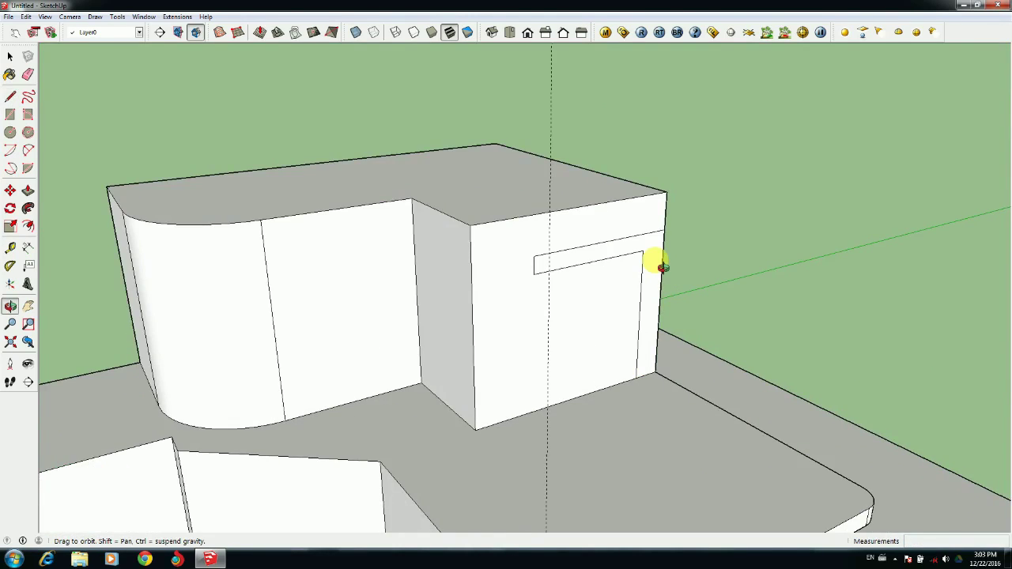
pyautogui.press('p')
pyautogui.click(656, 261)
# Round the outer top edge of the terrace canopy with an arc cut through its full depth and erase the leftover line
pyautogui.moveTo(726, 412)
pyautogui.mouseDown(button='middle')
pyautogui.moveTo(764, 368)
pyautogui.moveTo(501, 339)
pyautogui.moveTo(841, 269)
pyautogui.moveTo(708, 405)
pyautogui.mouseUp(button='middle')
pyautogui.moveTo(708, 403); pyautogui.dragTo(658, 389)
pyautogui.click(28, 150)
pyautogui.click(666, 355)
pyautogui.press('p')
pyautogui.click(685, 360)
pyautogui.click(673, 255)
pyautogui.scroll(5, 673, 255)
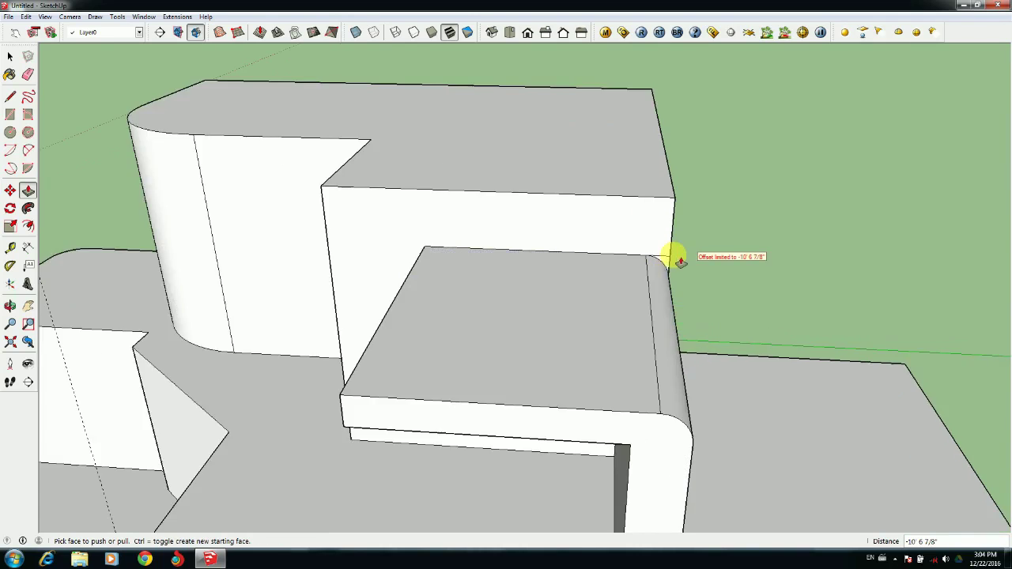
pyautogui.press('e')
pyautogui.click(650, 259)
# Round the terrace canopy's free front corner with an arc and push the corner piece down through its thickness
pyautogui.scroll(-4, 649, 259)
pyautogui.moveTo(482, 393)
pyautogui.mouseDown(button='middle')
pyautogui.moveTo(677, 300)
pyautogui.moveTo(651, 371)
pyautogui.moveTo(555, 417)
pyautogui.mouseUp(button='middle')
pyautogui.click(28, 151)
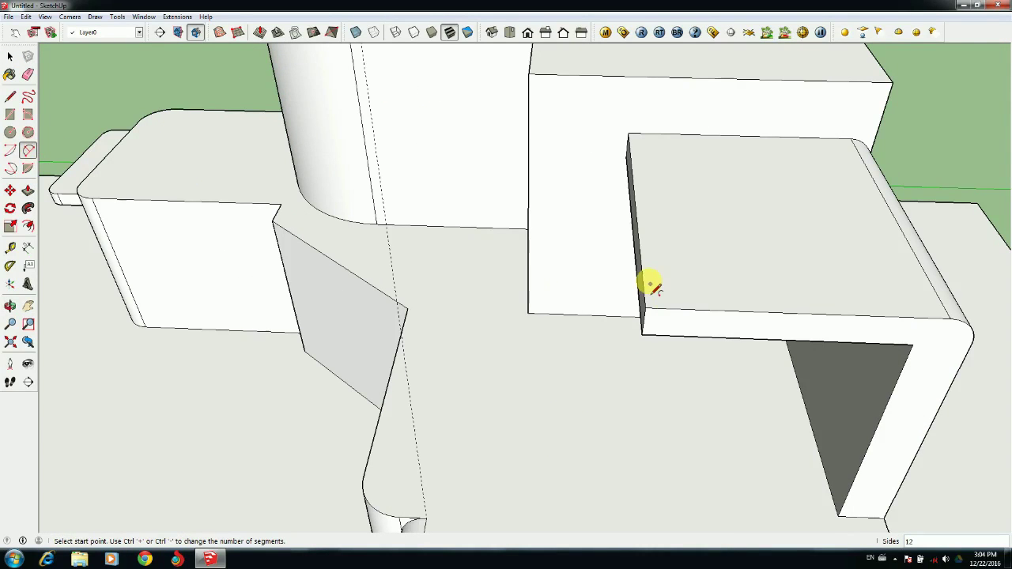
pyautogui.click(642, 275)
pyautogui.doubleClick(698, 310)
pyautogui.press('p')
pyautogui.click(653, 302)
pyautogui.click(657, 325)
pyautogui.moveTo(704, 393); pyautogui.dragTo(799, 326, button='middle')
pyautogui.scroll(-4, 714, 293)
pyautogui.doubleClick(784, 242)
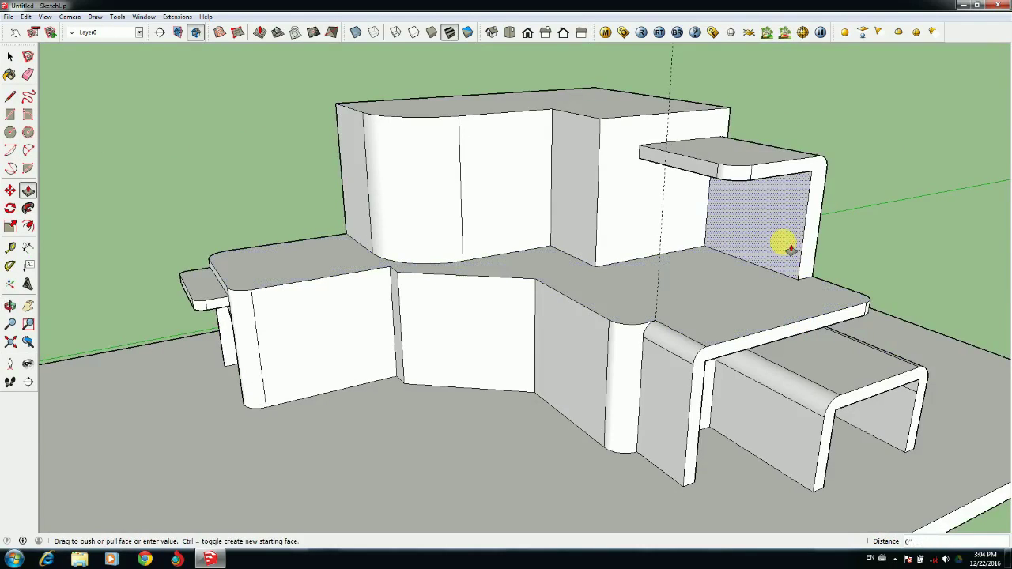
pyautogui.scroll(3, 793, 266)
pyautogui.moveTo(793, 265); pyautogui.dragTo(850, 242, button='middle')
pyautogui.scroll(3, 850, 242)
pyautogui.click(806, 224)
pyautogui.scroll(-3, 807, 226)
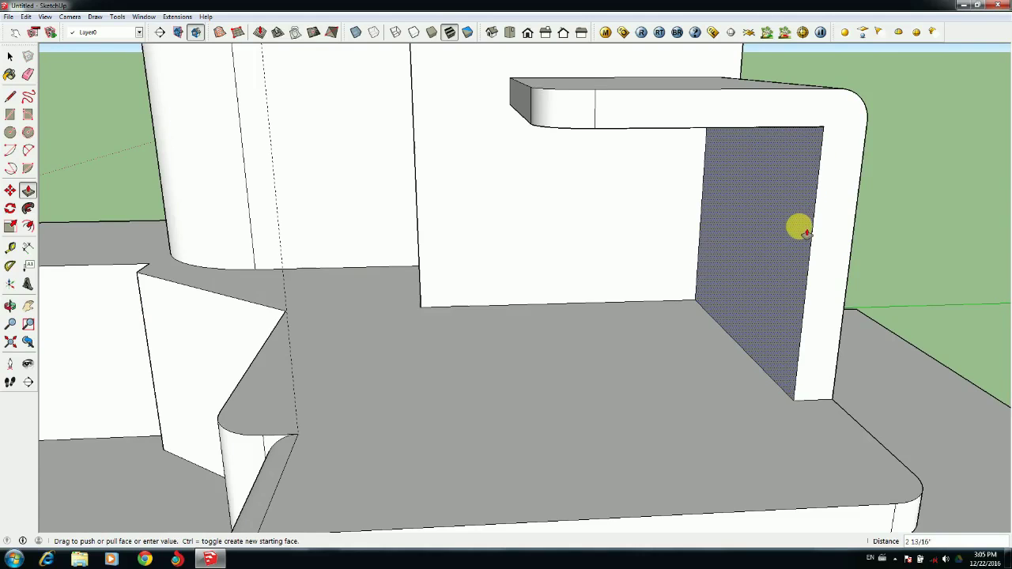
# Outline a column profile on the terrace canopy's underside at its rounded corner with short lines and an inner arc
pyautogui.moveTo(783, 265); pyautogui.dragTo(704, 172, button='middle')
pyautogui.scroll(5, 704, 173)
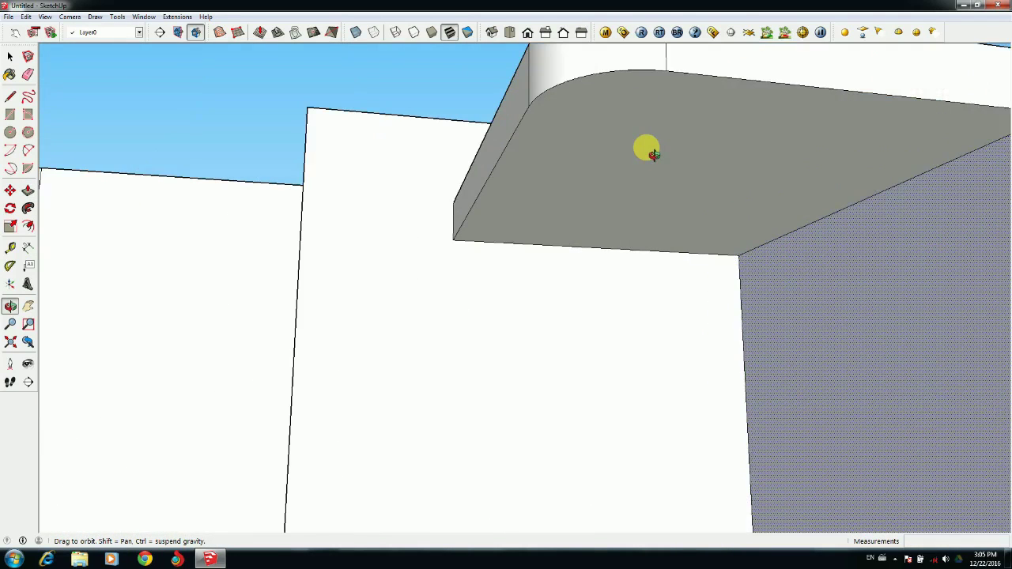
pyautogui.moveTo(605, 142); pyautogui.dragTo(598, 158, button='middle')
pyautogui.press('l')
pyautogui.click(506, 115)
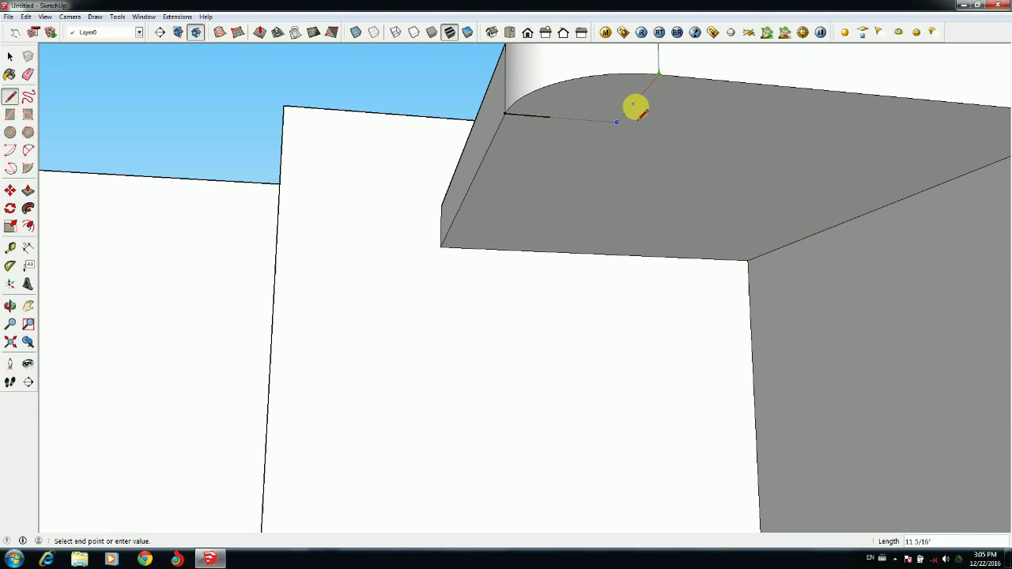
pyautogui.press('a')
pyautogui.click(551, 117)
pyautogui.click(633, 104)
pyautogui.click(595, 103)
# Pull the profile under the terrace canopy down to the terrace floor to form a supporting column
pyautogui.scroll(-5, 594, 102)
pyautogui.moveTo(594, 103); pyautogui.dragTo(618, 175, button='middle')
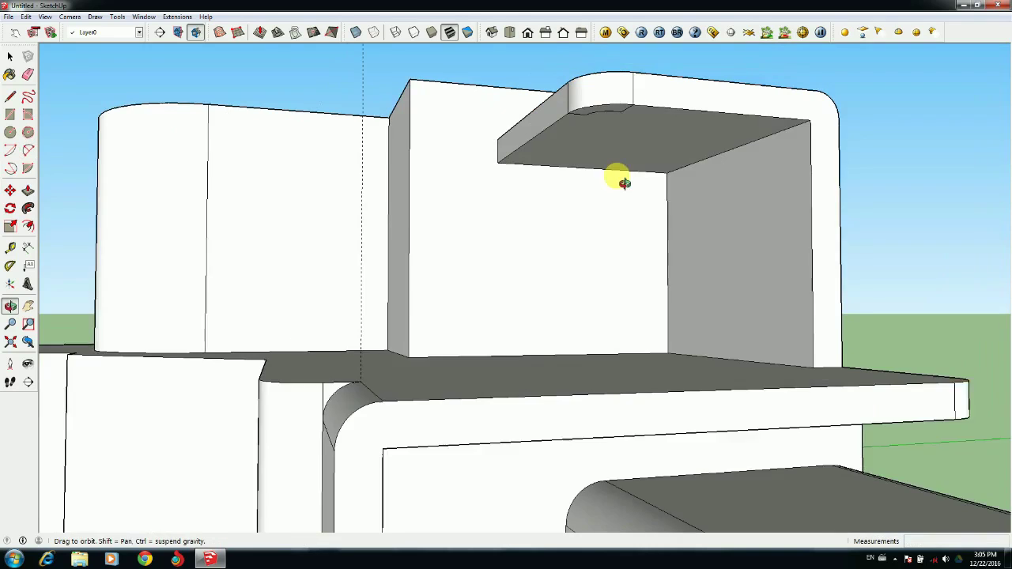
pyautogui.scroll(1, 613, 133)
pyautogui.press('p')
pyautogui.click(612, 104)
pyautogui.click(599, 431)
# Examine the house from above, from the new terrace column to the recess between the angled ground-floor walls
pyautogui.scroll(-2, 595, 419)
pyautogui.moveTo(595, 417); pyautogui.dragTo(655, 452, button='middle')
pyautogui.scroll(-2, 656, 444)
pyautogui.scroll(-2, 658, 436)
pyautogui.keyDown('shift'); pyautogui.moveTo(532, 414); pyautogui.dragTo(657, 319, button='middle'); pyautogui.keyUp('shift')
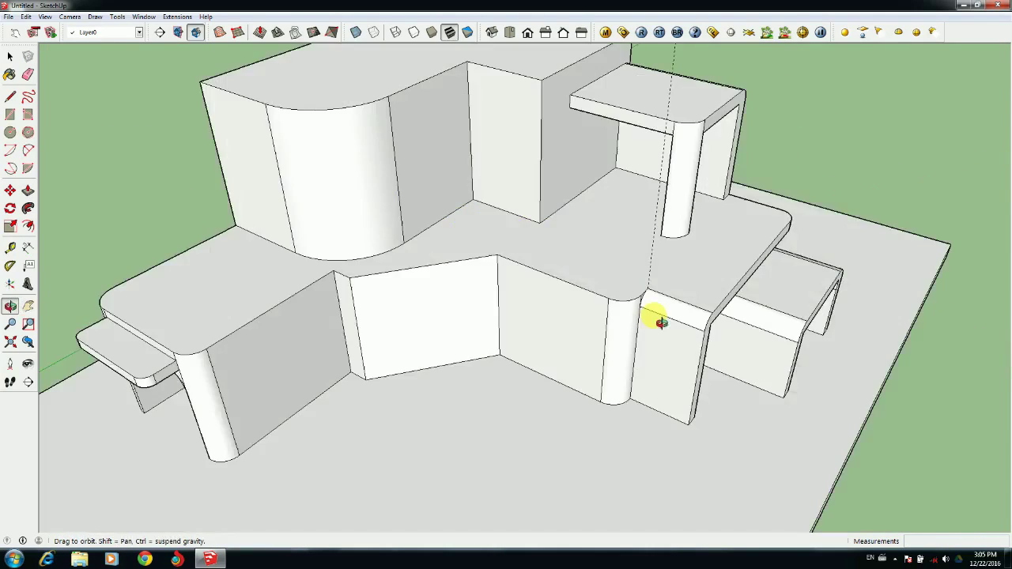
pyautogui.scroll(-2, 658, 320)
pyautogui.moveTo(546, 209); pyautogui.dragTo(534, 184, button='middle')
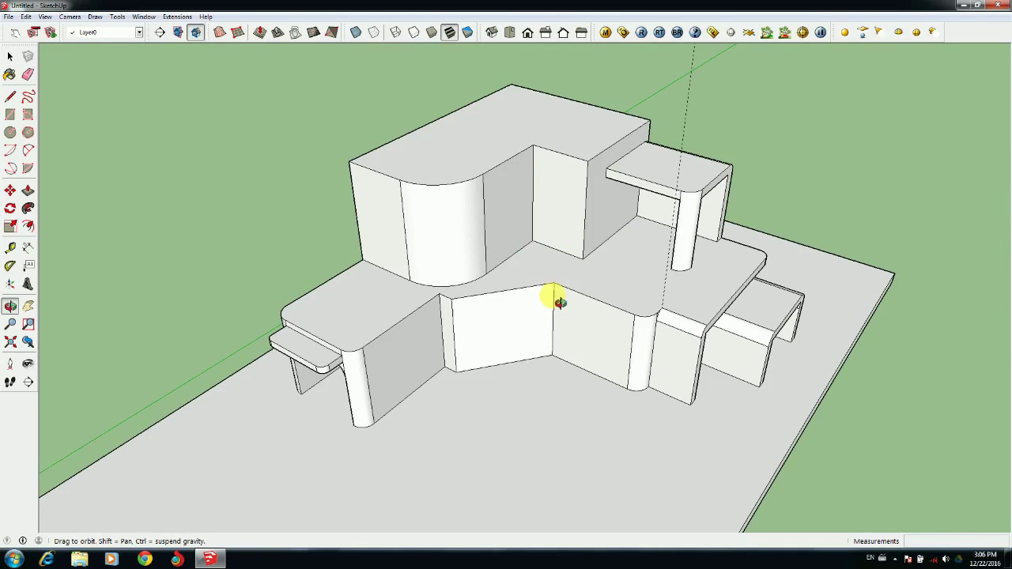
pyautogui.moveTo(552, 297); pyautogui.dragTo(579, 285, button='middle')
pyautogui.scroll(3, 578, 284)
# Try to push the angled wall face in the ground-floor recess and undo it
pyautogui.click(466, 358)
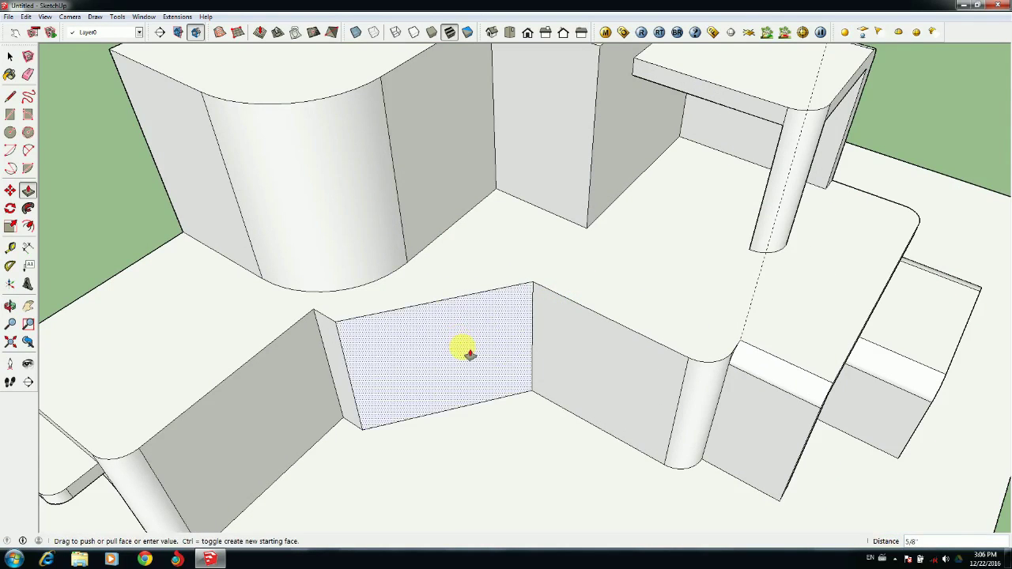
pyautogui.click(472, 378)
pyautogui.hotkey('ctrl', 'z')
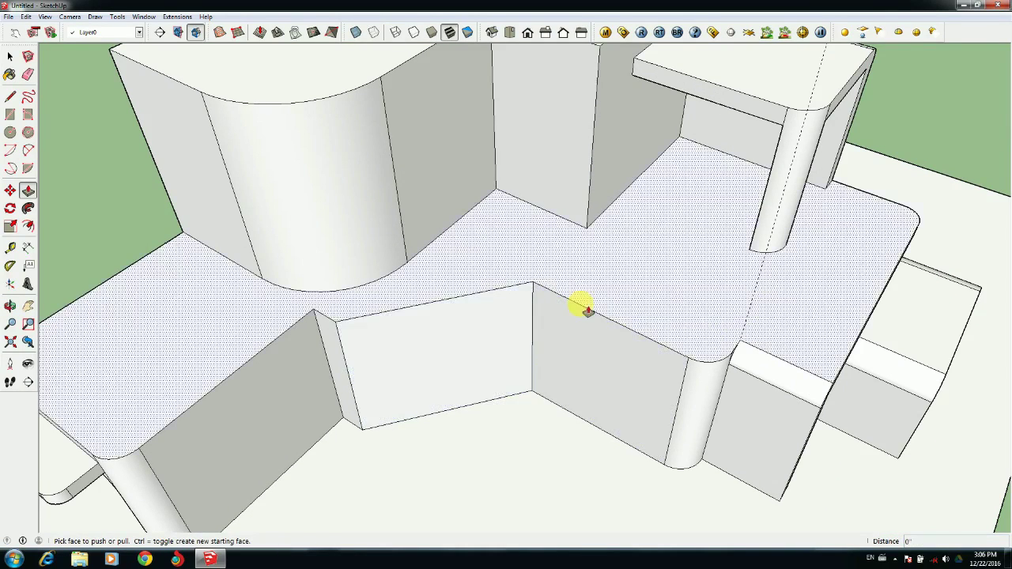
# Try to draw an arc across the open recess between the ground-floor roof's two corners
pyautogui.scroll(-2, 509, 348)
pyautogui.press('l')
pyautogui.click(28, 152)
pyautogui.click(397, 317)
pyautogui.click(660, 346)
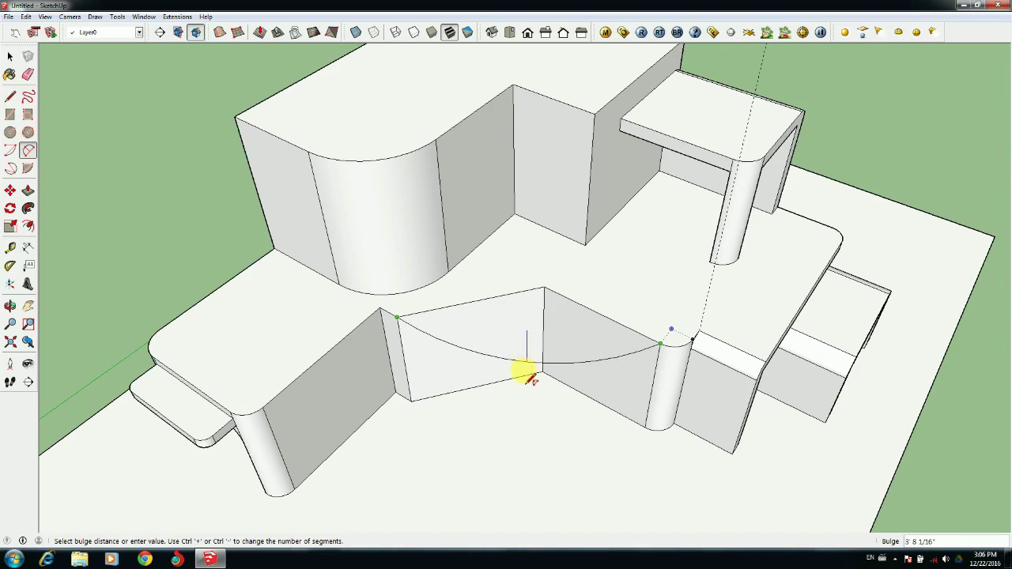
pyautogui.moveTo(537, 385)
pyautogui.mouseDown(button='middle')
pyautogui.moveTo(551, 357)
pyautogui.moveTo(430, 298)
pyautogui.mouseUp(button='middle')
# Close the triangular recess between the angled ground-floor walls with a roof-level face and extrude it downward about 1'
pyautogui.moveTo(541, 348)
pyautogui.mouseDown(button='middle')
pyautogui.moveTo(610, 407)
pyautogui.moveTo(588, 345)
pyautogui.moveTo(580, 410)
pyautogui.moveTo(518, 288)
pyautogui.moveTo(615, 346)
pyautogui.moveTo(737, 316)
pyautogui.moveTo(715, 346)
pyautogui.moveTo(567, 422)
pyautogui.moveTo(554, 210)
pyautogui.mouseUp(button='middle')
pyautogui.click(639, 351)
pyautogui.scroll(4, 588, 345)
pyautogui.press('p')
pyautogui.click(525, 260)
pyautogui.click(29, 74)
pyautogui.click(677, 342)
pyautogui.scroll(-4, 677, 341)
pyautogui.scroll(3, 514, 276)
pyautogui.scroll(-1, 513, 276)
pyautogui.press('p')
pyautogui.click(543, 253)
pyautogui.click(789, 274)
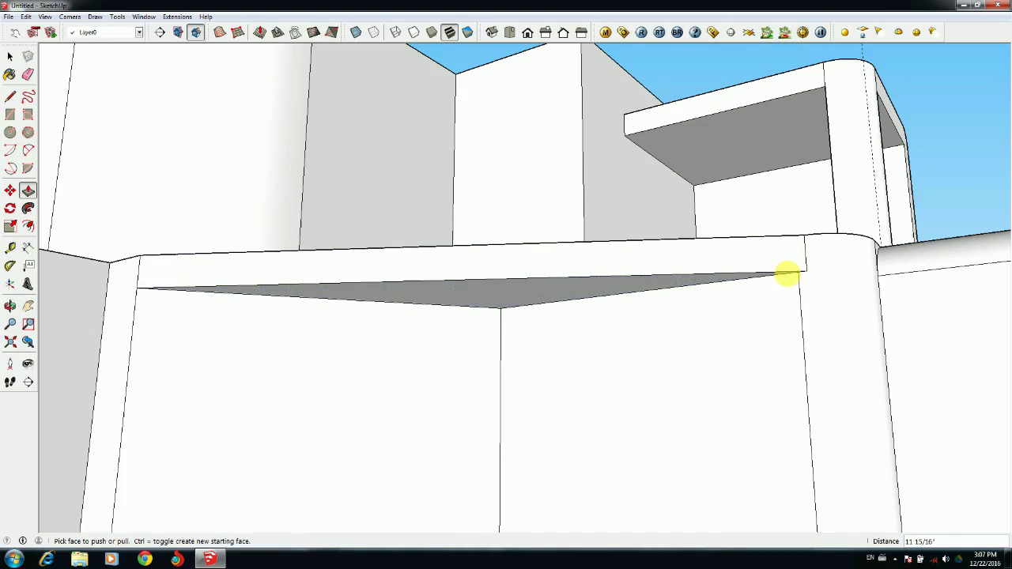
# Erase the edges separating the triangular slab from the ground-floor roof to merge the two top faces
pyautogui.scroll(-5, 742, 279)
pyautogui.moveTo(638, 293)
pyautogui.mouseDown(button='middle')
pyautogui.moveTo(586, 390)
pyautogui.moveTo(610, 378)
pyautogui.mouseUp(button='middle')
pyautogui.scroll(3, 542, 339)
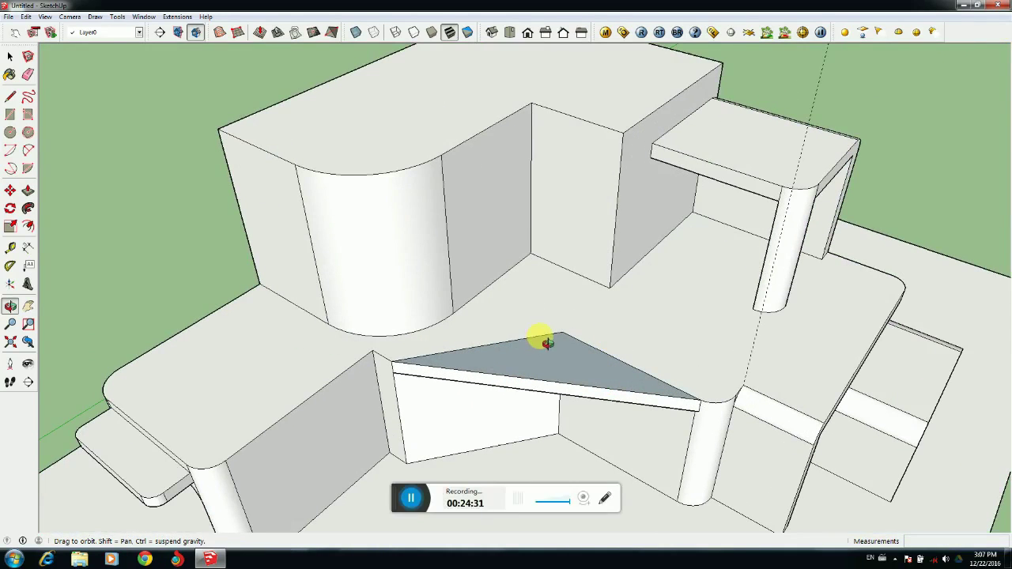
pyautogui.press('e')
pyautogui.click(522, 342)
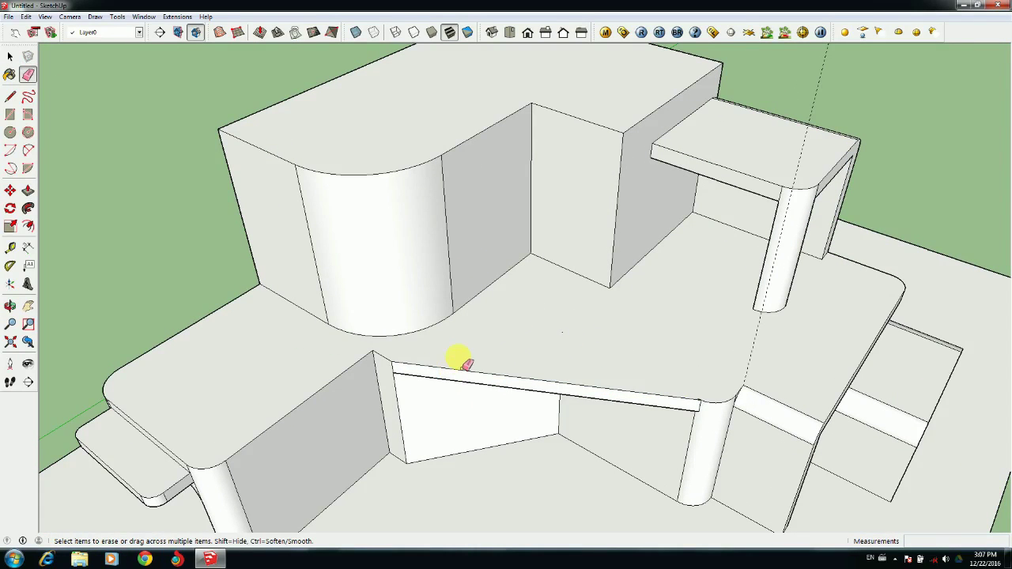
# Draw an arc with a bulge of about 1' 10" on the triangular slab's front edge and push its segment through to cut a concave curve
pyautogui.press('c')
pyautogui.click(29, 149)
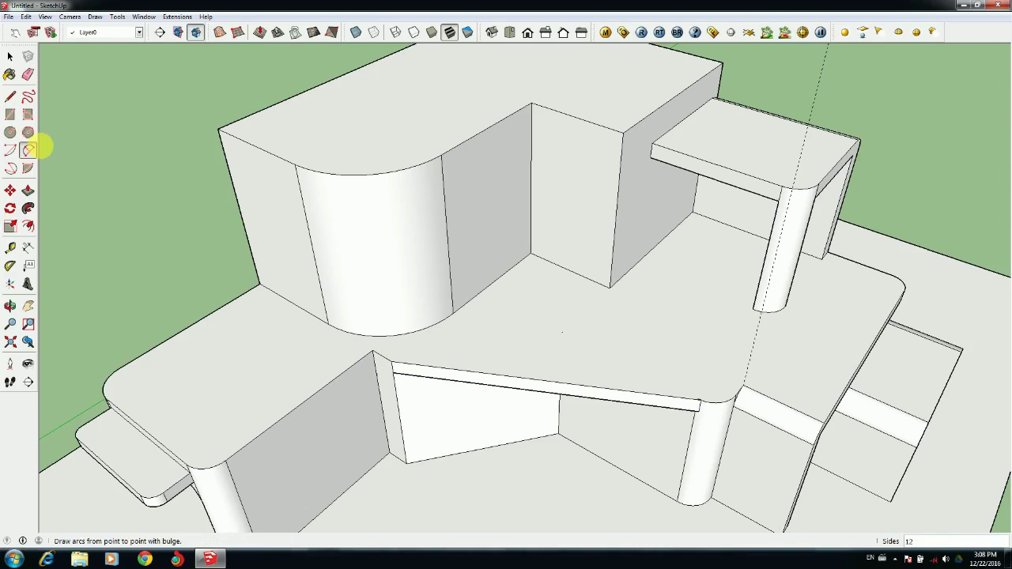
pyautogui.click(699, 400)
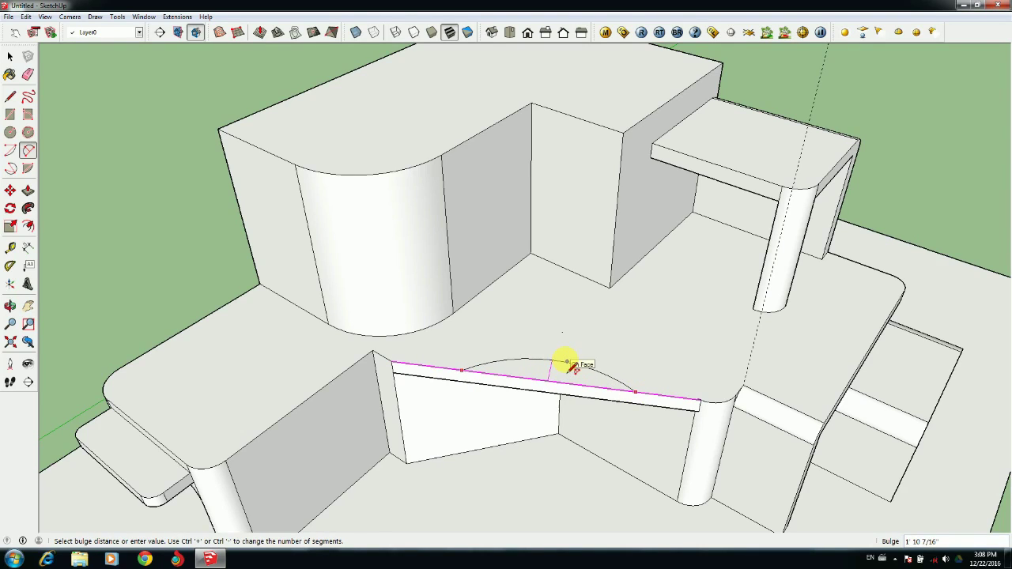
pyautogui.press('p')
pyautogui.click(566, 375)
pyautogui.click(565, 395)
pyautogui.scroll(-3, 543, 402)
pyautogui.moveTo(561, 391)
pyautogui.mouseDown(button='middle')
pyautogui.moveTo(542, 401)
pyautogui.moveTo(416, 263)
pyautogui.moveTo(479, 416)
pyautogui.moveTo(511, 445)
pyautogui.moveTo(458, 312)
pyautogui.moveTo(524, 314)
pyautogui.moveTo(536, 292)
pyautogui.moveTo(635, 364)
pyautogui.moveTo(518, 285)
pyautogui.moveTo(426, 437)
pyautogui.moveTo(276, 308)
pyautogui.moveTo(373, 348)
pyautogui.mouseUp(button='middle')
pyautogui.scroll(3, 511, 445)
pyautogui.scroll(4, 459, 312)
pyautogui.scroll(-3, 276, 307)
pyautogui.scroll(4, 373, 348)
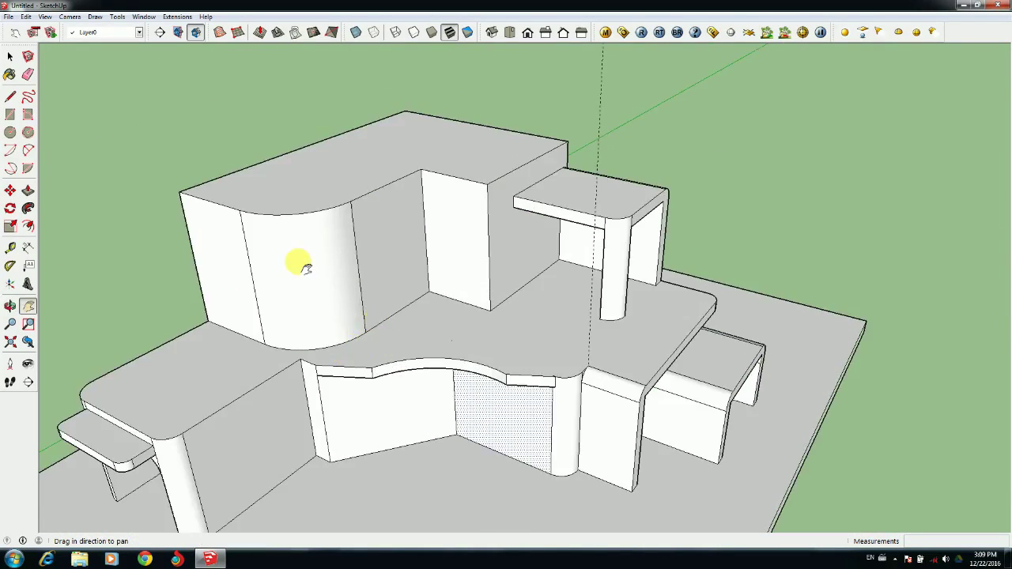
# Offset the upper roof's outline inward about 1' 5" and extrude the inner face up about 1' 2"
pyautogui.scroll(-2, 451, 307)
pyautogui.scroll(1, 447, 304)
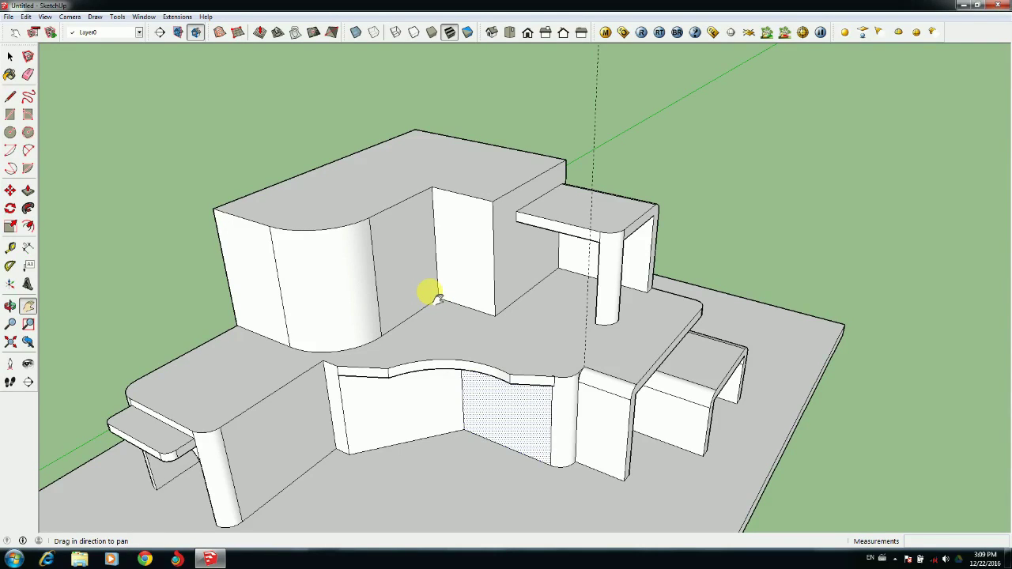
pyautogui.press('f')
pyautogui.doubleClick(372, 169)
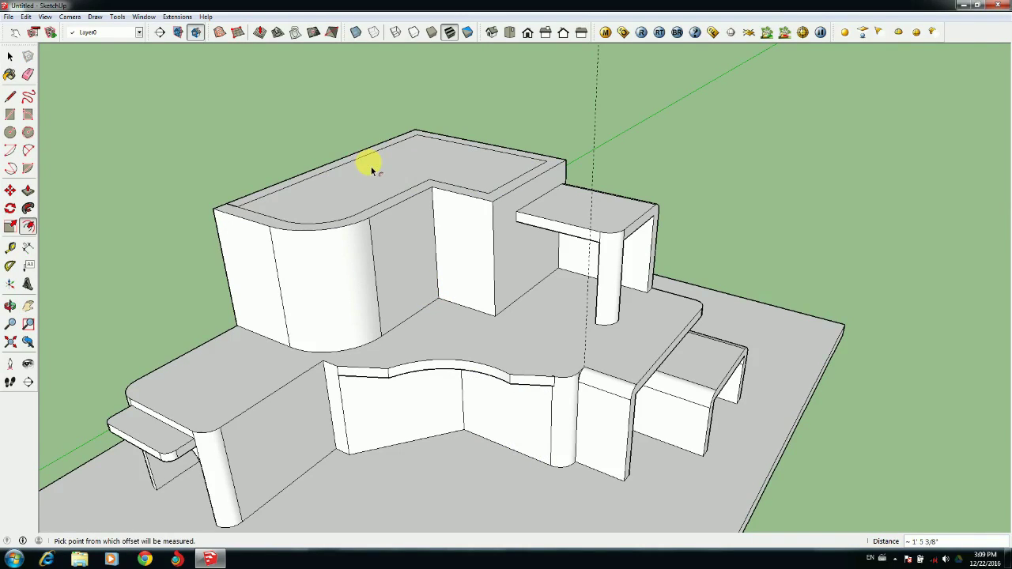
pyautogui.press('p')
pyautogui.click(371, 166)
pyautogui.click(264, 206)
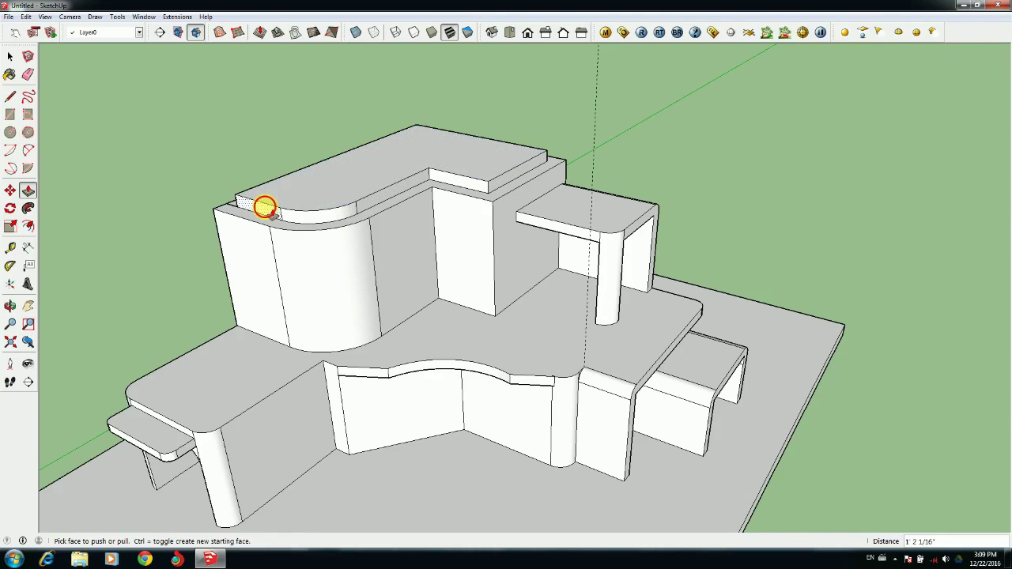
# Pull the raised roof slab's narrow end face outward well past the upper-floor wall to form a long overhang
pyautogui.click(259, 211)
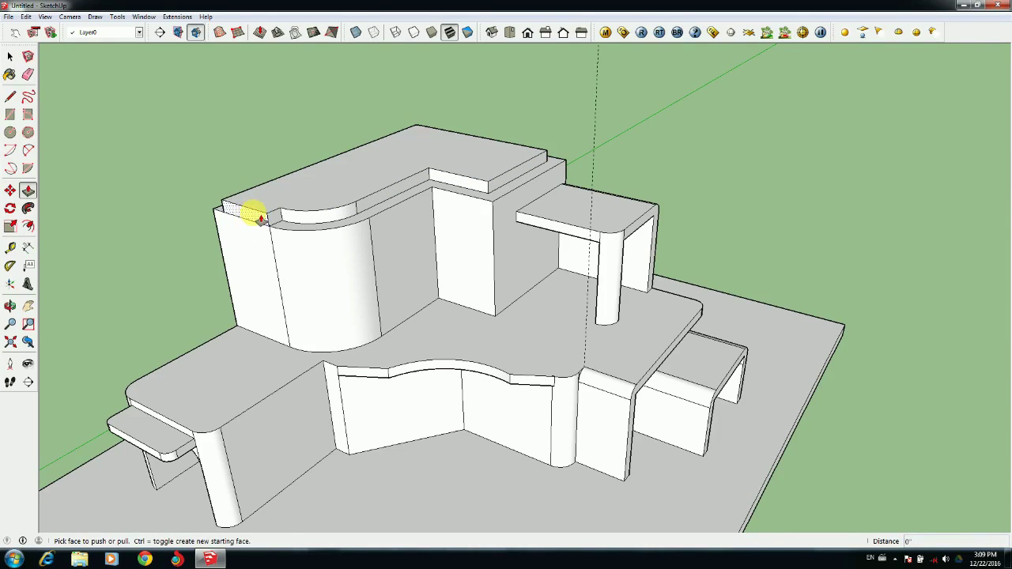
pyautogui.click(261, 220)
pyautogui.click(165, 328)
# Draw a line across the overhang's underside near its outer end and extrude that strip down to the ground-floor roof
pyautogui.moveTo(171, 313); pyautogui.dragTo(174, 133, button='middle')
pyautogui.scroll(2, 188, 227)
pyautogui.press('l')
pyautogui.click(105, 91)
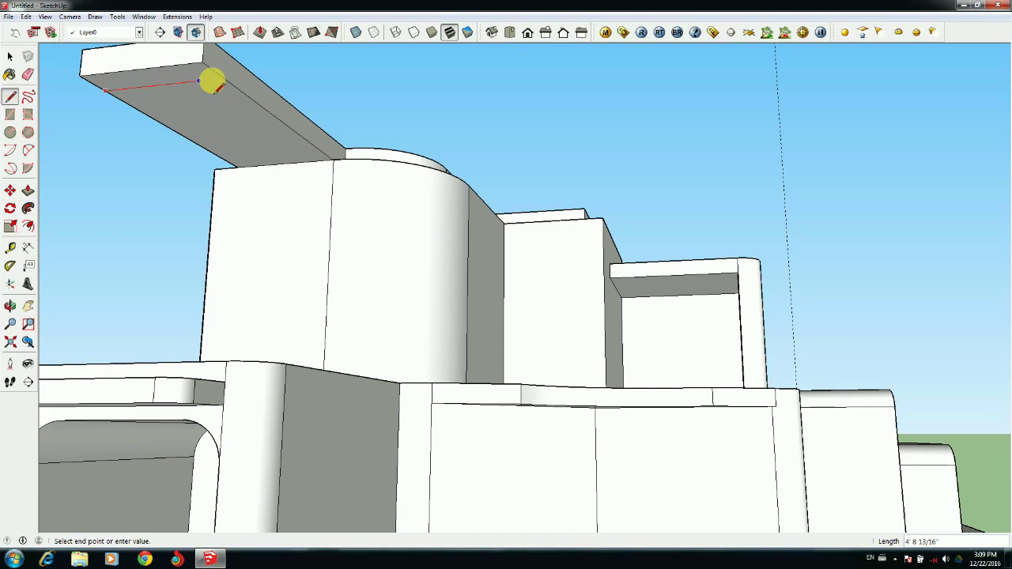
pyautogui.click(225, 80)
pyautogui.scroll(-3, 225, 81)
pyautogui.moveTo(211, 167); pyautogui.dragTo(211, 203, button='middle')
pyautogui.press('p')
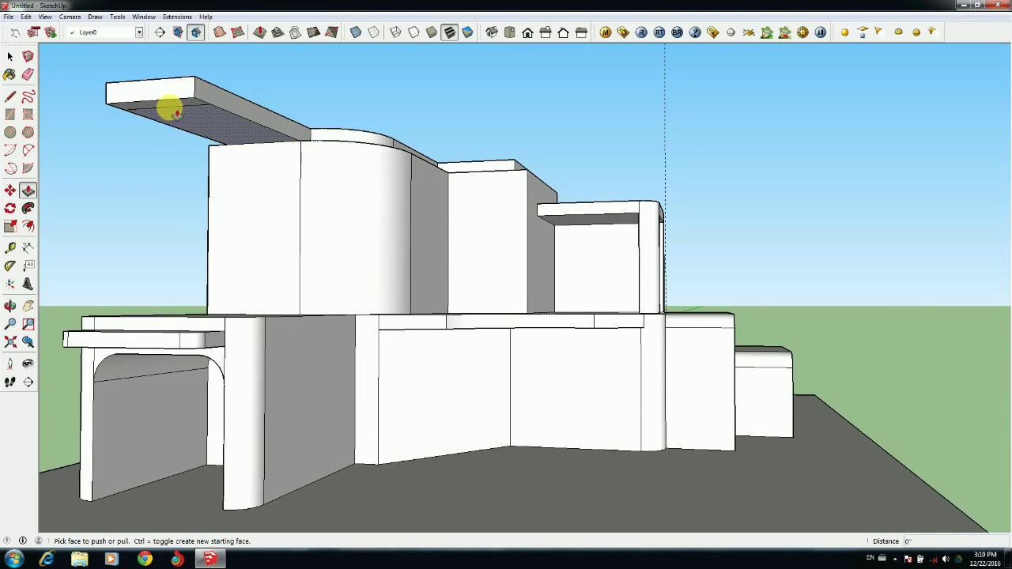
pyautogui.click(168, 108)
pyautogui.moveTo(165, 316); pyautogui.dragTo(422, 215, button='middle')
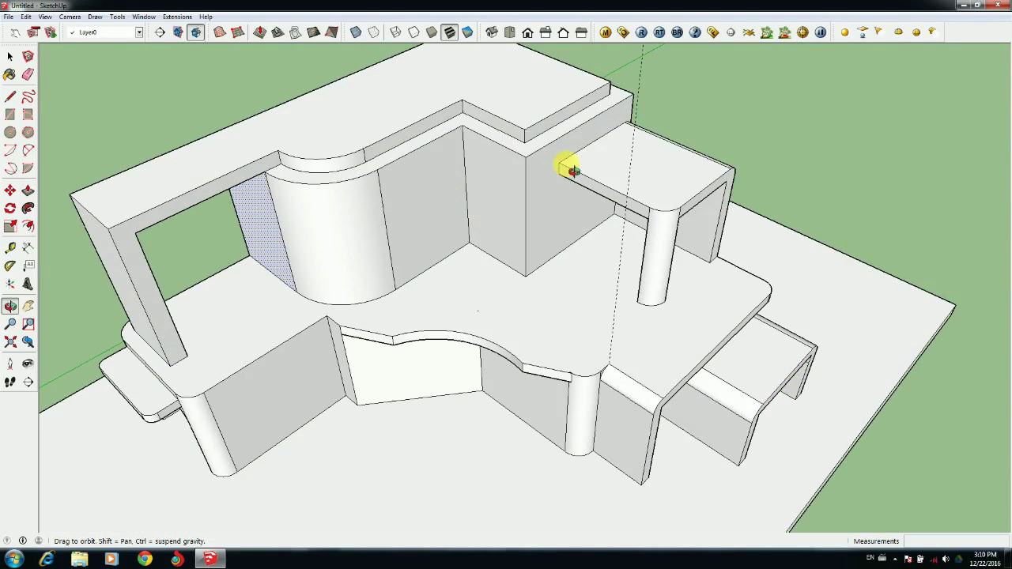
# Pull the upper roof slab's recessed front and side faces outward so the slab overhangs the upper-floor walls
pyautogui.click(552, 122)
pyautogui.moveTo(583, 128); pyautogui.dragTo(635, 160)
pyautogui.moveTo(522, 138); pyautogui.dragTo(439, 210)
pyautogui.hotkey('ctrl', 'z')
pyautogui.moveTo(474, 131); pyautogui.dragTo(370, 156)
pyautogui.moveTo(393, 288); pyautogui.dragTo(506, 411, button='middle')
# Try to round the upper roof slab's projecting front corner with an arc about 7' 10" across
pyautogui.click(28, 150)
pyautogui.click(364, 202)
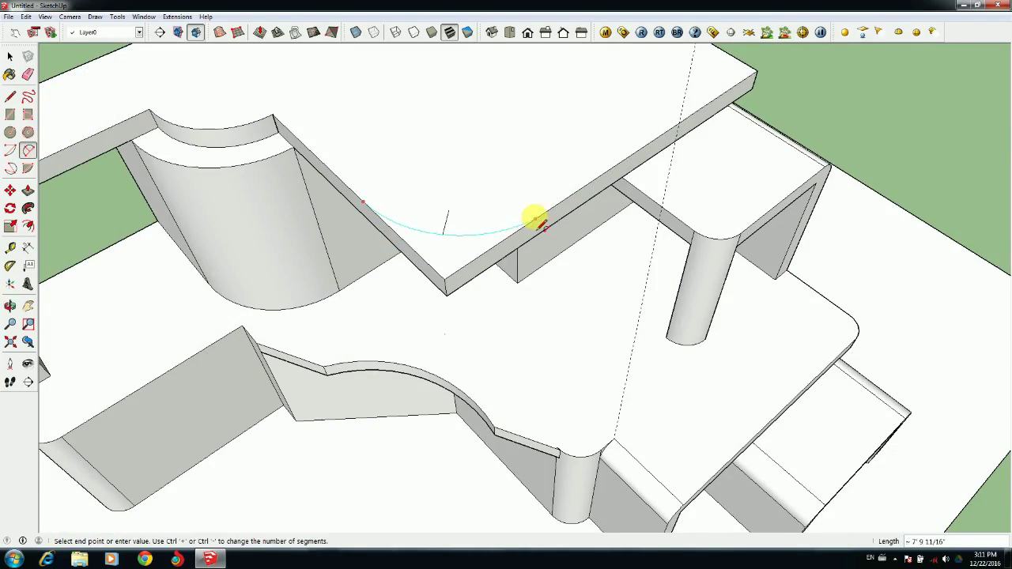
pyautogui.press('p')
pyautogui.doubleClick(453, 277)
pyautogui.doubleClick(448, 290)
pyautogui.moveTo(551, 294)
pyautogui.mouseDown(button='middle')
pyautogui.moveTo(486, 59)
pyautogui.moveTo(385, 145)
pyautogui.mouseUp(button='middle')
pyautogui.press('e')
pyautogui.click(446, 215)
pyautogui.hotkey('ctrl', 'z')
pyautogui.scroll(1, 444, 213)
pyautogui.hotkey('ctrl', 'z')
pyautogui.hotkey('ctrl', 'z')
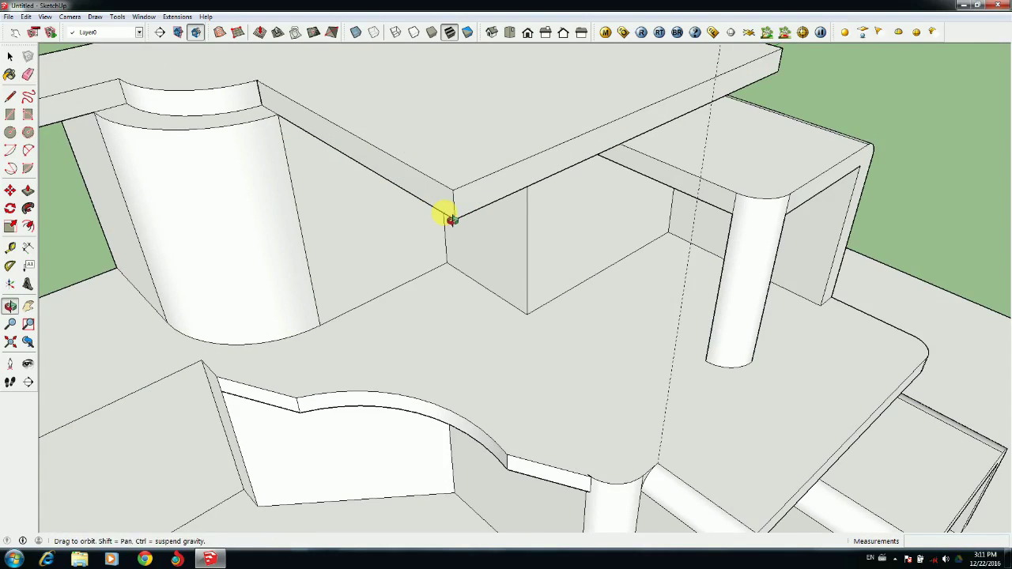
# Draw an arc about 9' 3" across the upper roof slab's projecting front corner and push the corner segment down
pyautogui.moveTo(452, 220); pyautogui.dragTo(400, 243, button='middle')
pyautogui.press('a')
pyautogui.click(332, 187)
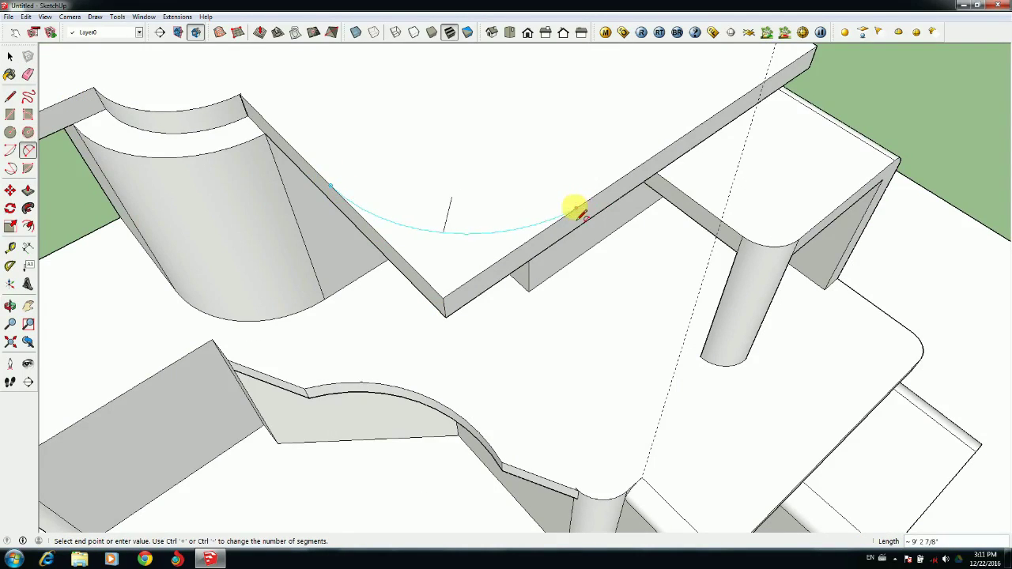
pyautogui.doubleClick(576, 209)
pyautogui.press('p')
pyautogui.click(447, 265)
pyautogui.click(456, 301)
pyautogui.hotkey('ctrl', 'z')
pyautogui.click(447, 273)
pyautogui.click(446, 319)
# Erase the leftover edge at the slab's front corner and push the remaining piece through the 1' 2 1/16" thickness
pyautogui.moveTo(406, 310); pyautogui.dragTo(461, 92, button='middle')
pyautogui.scroll(5, 437, 80)
pyautogui.scroll(-2, 467, 98)
pyautogui.moveTo(466, 100); pyautogui.dragTo(478, 139, button='middle')
pyautogui.click(29, 75)
pyautogui.click(526, 165)
pyautogui.scroll(-3, 533, 171)
pyautogui.scroll(3, 585, 212)
pyautogui.moveTo(591, 250)
pyautogui.mouseDown(button='middle')
pyautogui.moveTo(585, 231)
pyautogui.moveTo(607, 224)
pyautogui.moveTo(563, 346)
pyautogui.moveTo(532, 360)
pyautogui.mouseUp(button='middle')
pyautogui.press('p')
pyautogui.moveTo(532, 358); pyautogui.dragTo(531, 405)
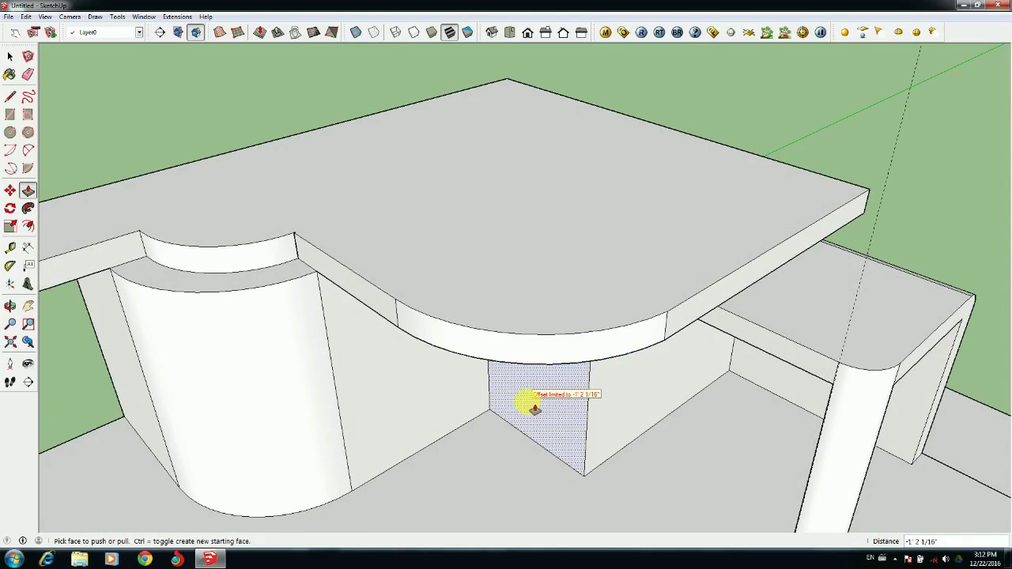
# Draw an arc on the upper roof slab's corner beside the terrace cover and push the segment through to round it
pyautogui.scroll(-3, 531, 405)
pyautogui.scroll(3, 589, 414)
pyautogui.moveTo(590, 413); pyautogui.dragTo(638, 327, button='middle')
pyautogui.press('a')
pyautogui.click(647, 271)
pyautogui.doubleClick(628, 363)
pyautogui.press('p')
pyautogui.moveTo(666, 338); pyautogui.dragTo(668, 367)
# Pull the upper roof slab's side face outward and its rear face about 1' 3" until flush with the rear wall
pyautogui.moveTo(674, 376); pyautogui.dragTo(574, 274, button='middle')
pyautogui.click(587, 240)
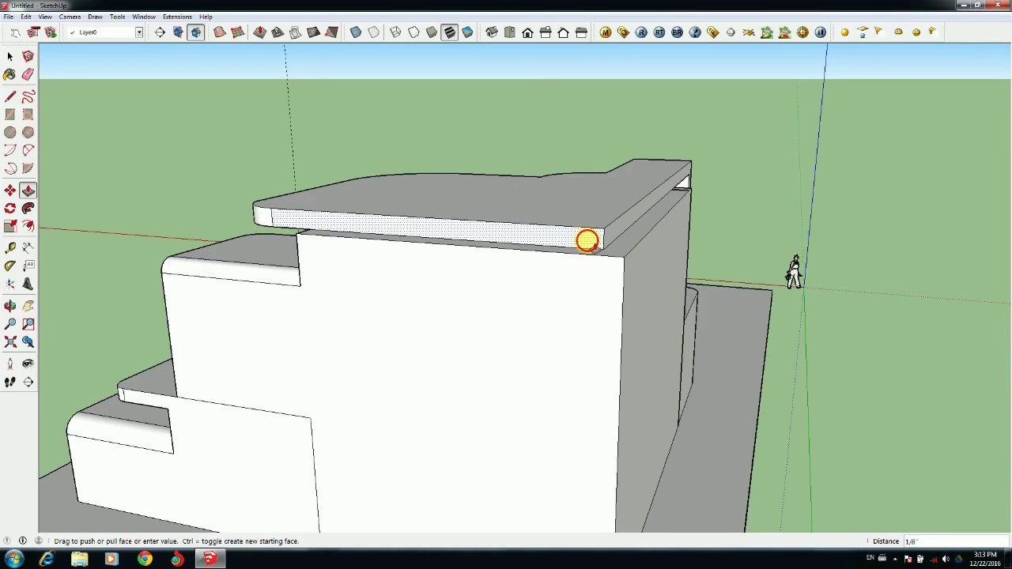
pyautogui.click(616, 267)
pyautogui.click(618, 242)
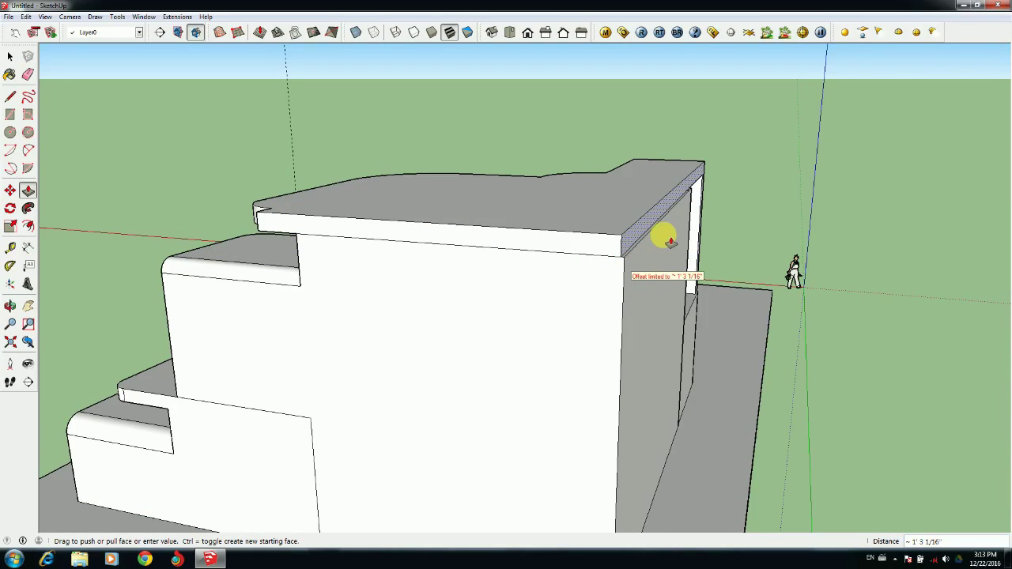
pyautogui.click(625, 259)
pyautogui.click(635, 256)
pyautogui.click(628, 234)
# Push the upper roof slab's side face back inward about 1' 5 5/8"
pyautogui.moveTo(666, 259); pyautogui.dragTo(650, 353, button='middle')
pyautogui.click(718, 340)
pyautogui.click(714, 345)
pyautogui.hotkey('ctrl', 'z')
pyautogui.click(714, 340)
pyautogui.click(700, 332)
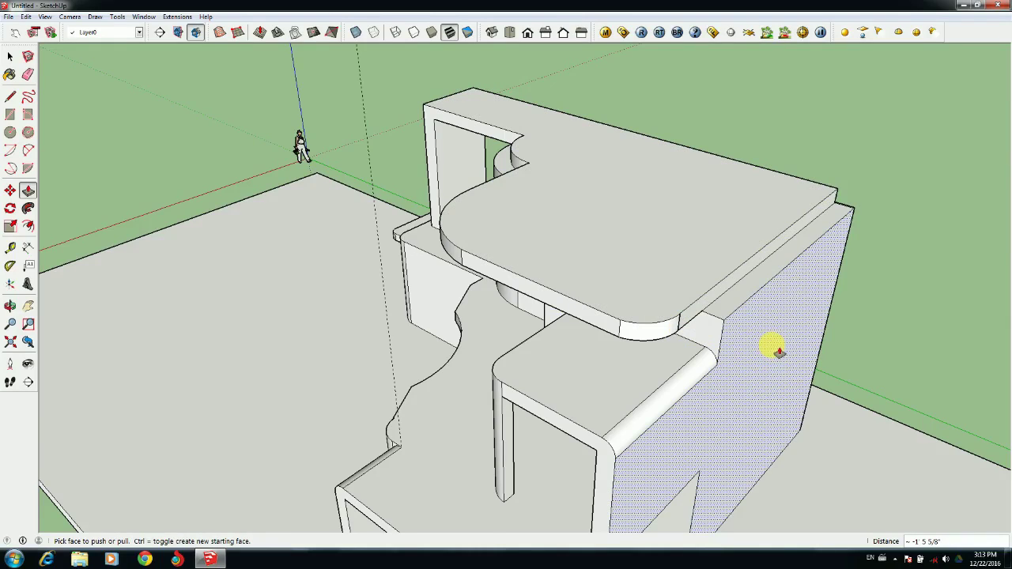
# Raise the exposed ledge along the side wall 1' 2 1/16" to the slab's top and erase the seam between them
pyautogui.click(783, 264)
pyautogui.click(769, 242)
pyautogui.press('e')
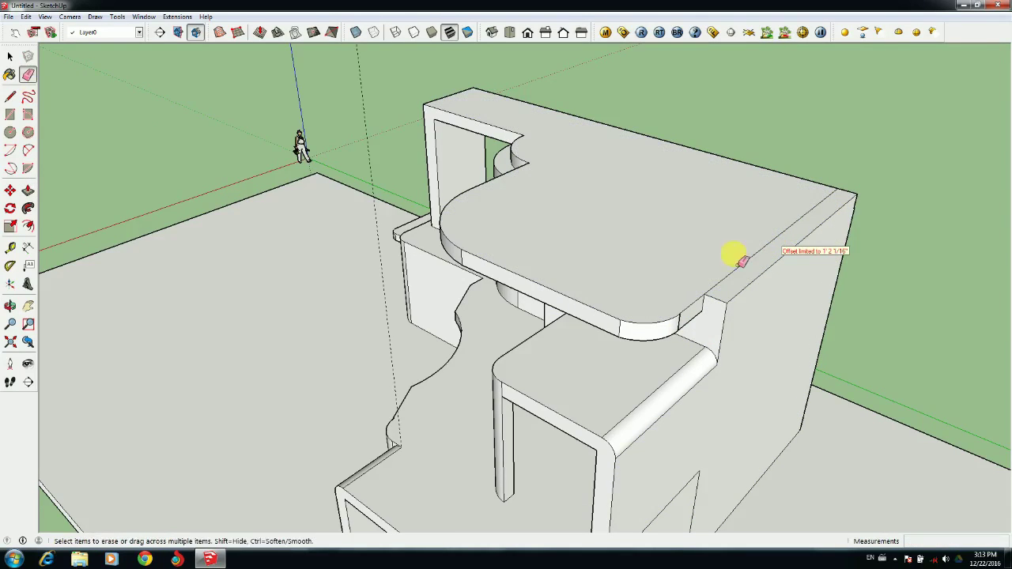
pyautogui.moveTo(685, 283); pyautogui.dragTo(994, 321, button='middle')
pyautogui.press('l')
pyautogui.click(571, 387)
pyautogui.press('Escape')
pyautogui.scroll(3, 553, 367)
pyautogui.click(583, 399)
pyautogui.click(583, 400)
pyautogui.press('Escape')
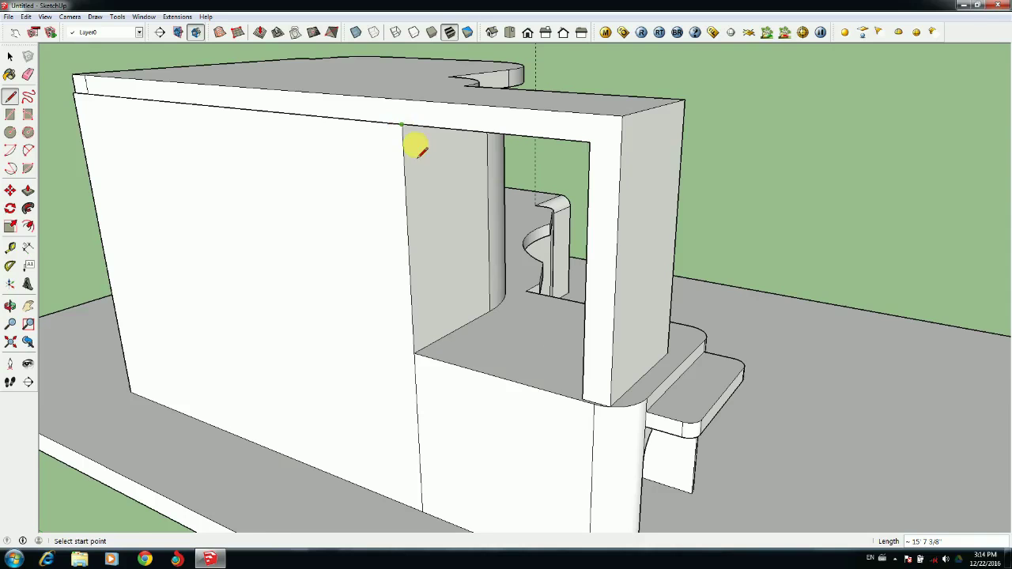
pyautogui.press('Escape')
# Draw an arc at the roof frame's upper outer corner and push the segment through the frame's width to round it
pyautogui.moveTo(750, 332); pyautogui.dragTo(281, 276, button='middle')
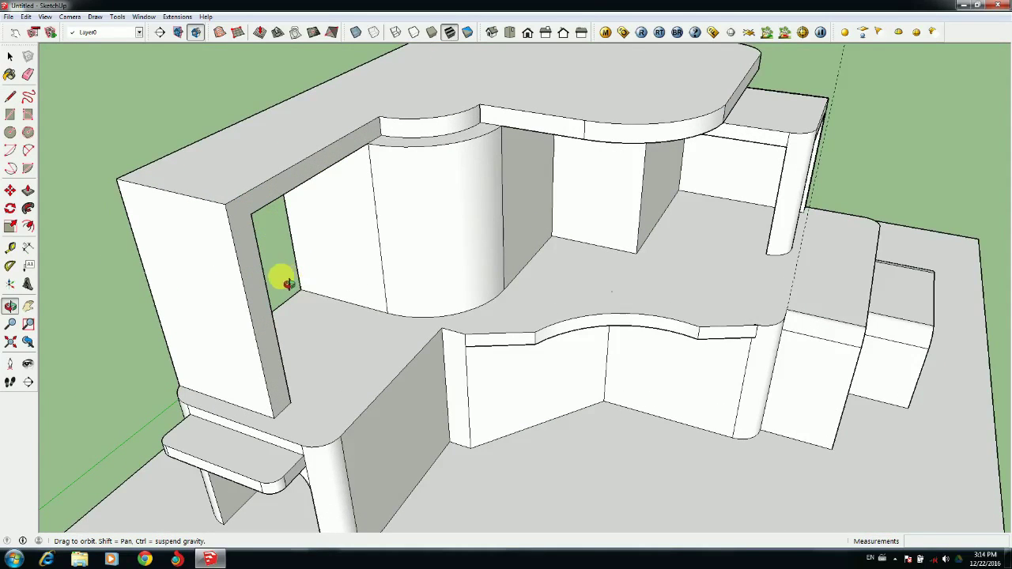
pyautogui.click(29, 150)
pyautogui.doubleClick(241, 198)
pyautogui.press('p')
pyautogui.press('Escape')
pyautogui.click(229, 209)
pyautogui.click(100, 203)
pyautogui.scroll(-1, 163, 207)
# Try to draw a line below the terrace edge on the rear ground-floor wall and pull the strip outward
pyautogui.moveTo(527, 331); pyautogui.dragTo(560, 457, button='middle')
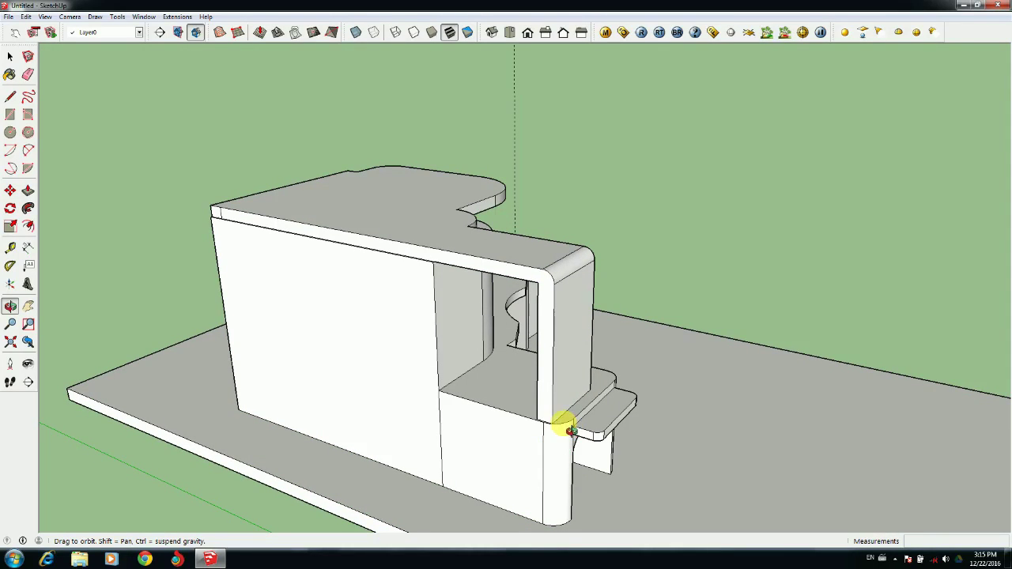
pyautogui.press('l')
pyautogui.click(440, 409)
pyautogui.press('Escape')
pyautogui.click(440, 411)
pyautogui.moveTo(542, 441); pyautogui.dragTo(728, 410, button='middle')
pyautogui.press('p')
pyautogui.moveTo(696, 365); pyautogui.dragTo(744, 409)
pyautogui.moveTo(744, 408); pyautogui.dragTo(721, 393, button='middle')
pyautogui.hotkey('ctrl', 'z')
pyautogui.hotkey('ctrl', 'z')
# Draw a line just below the roof edge on the rear ground-floor wall and pull the strip outward as a canopy slab
pyautogui.press('l')
pyautogui.click(624, 336)
pyautogui.click(765, 323)
pyautogui.press('p')
pyautogui.moveTo(729, 323); pyautogui.dragTo(781, 357)
pyautogui.moveTo(782, 358)
pyautogui.mouseDown(button='middle')
pyautogui.moveTo(803, 313)
pyautogui.moveTo(846, 288)
pyautogui.mouseUp(button='middle')
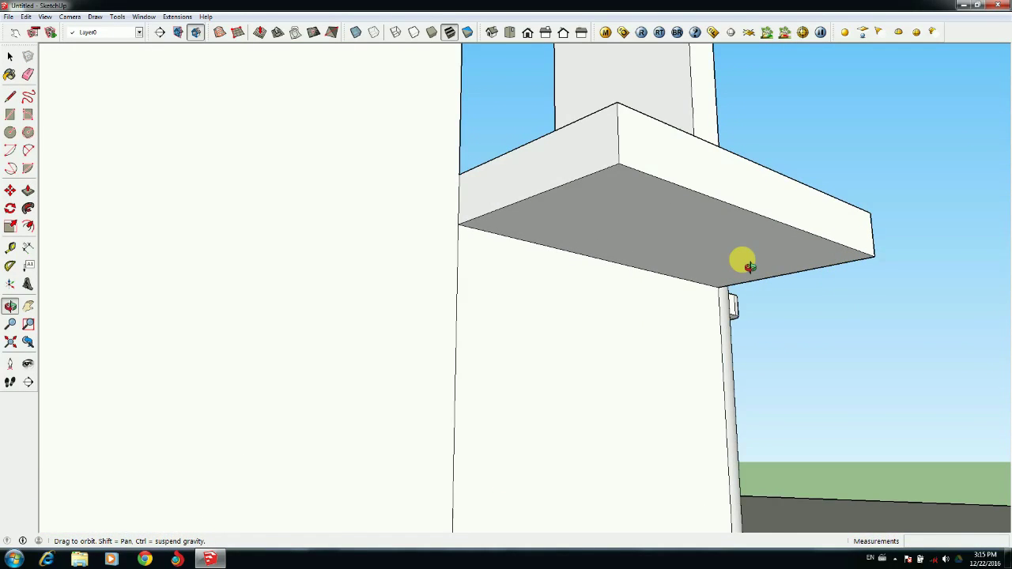
# Draw a line across the rear canopy's underside near its outer edge and extrude that strip down to the ground
pyautogui.scroll(-3, 742, 260)
pyautogui.press('p')
pyautogui.click(760, 215)
pyautogui.click(789, 485)
pyautogui.press('l')
pyautogui.click(686, 195)
pyautogui.click(852, 254)
pyautogui.press('p')
pyautogui.click(821, 237)
pyautogui.click(802, 479)
# Pull the rear canopy's L-shaped end face about 10' 10" along the main rear wall
pyautogui.moveTo(614, 389); pyautogui.dragTo(623, 484, button='middle')
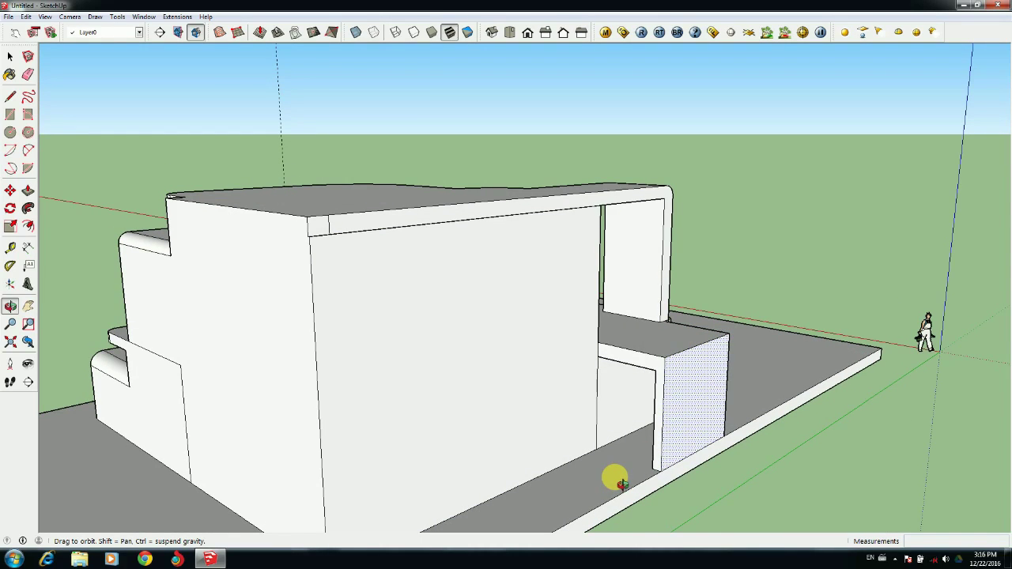
pyautogui.click(625, 361)
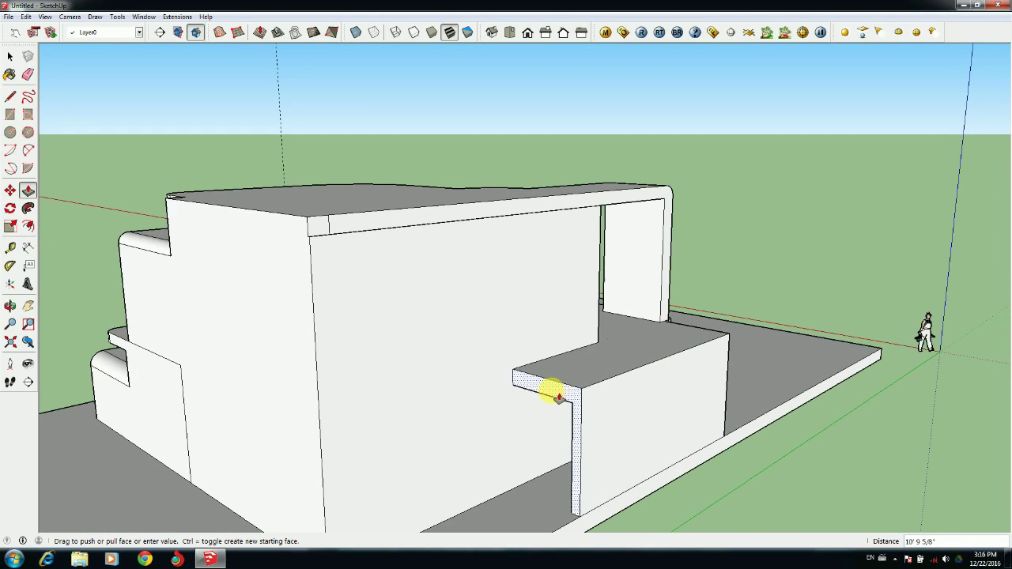
pyautogui.click(562, 397)
# Close the rear extension's open end with lines along the ground and the main wall, and erase the inner outline edges
pyautogui.moveTo(544, 474); pyautogui.dragTo(642, 509, button='middle')
pyautogui.press('l')
pyautogui.click(623, 486)
pyautogui.click(537, 469)
pyautogui.click(537, 468)
pyautogui.click(538, 340)
pyautogui.scroll(-3, 539, 339)
pyautogui.moveTo(560, 357); pyautogui.dragTo(488, 447, button='middle')
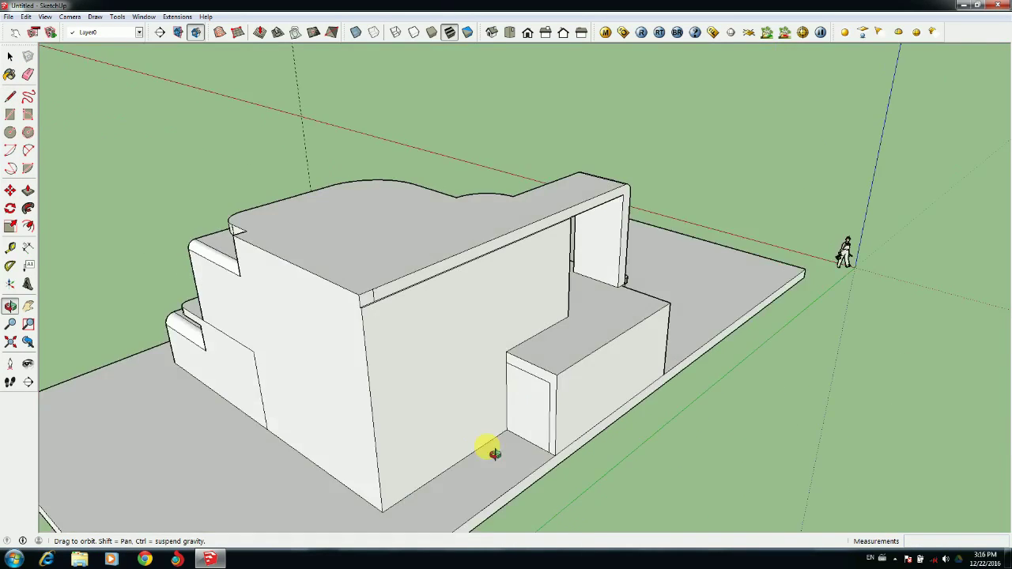
pyautogui.scroll(3, 494, 453)
pyautogui.click(28, 74)
# Draw an arc at the rear extension's upper outer corner and push the segment along its full length to round the edge
pyautogui.press('l')
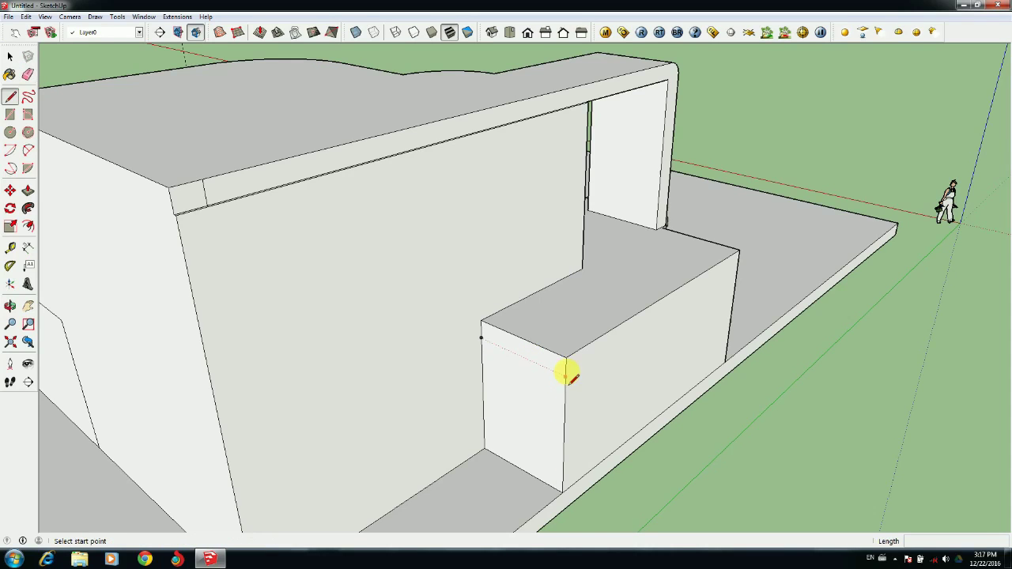
pyautogui.click(29, 151)
pyautogui.click(566, 386)
pyautogui.click(556, 353)
pyautogui.click(562, 361)
pyautogui.press('p')
pyautogui.click(564, 365)
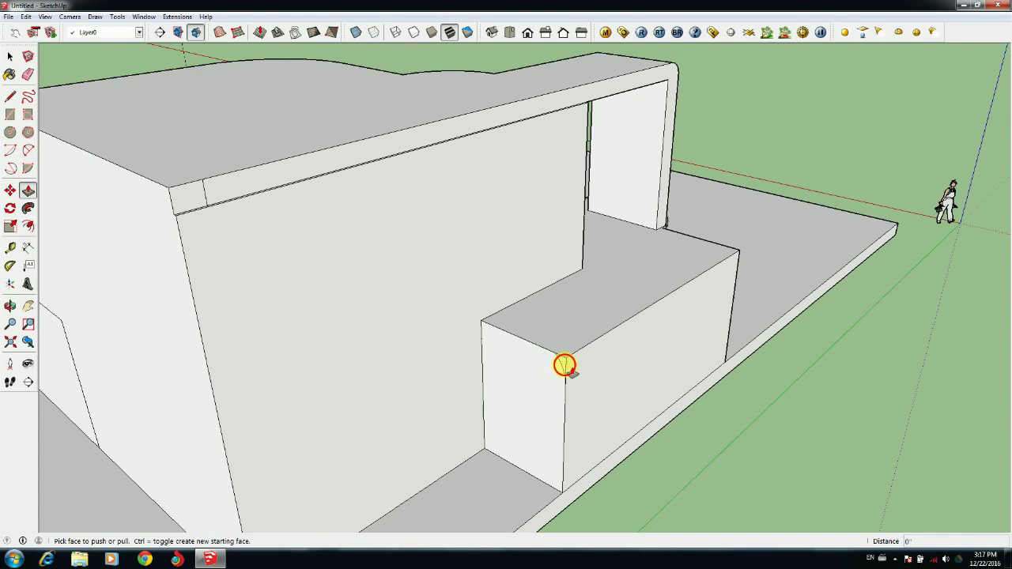
pyautogui.click(732, 261)
# Draw a 10' vertical line on the rear extension's end face, slightly inside the rounded corner, down to the ground
pyautogui.press('l')
pyautogui.moveTo(565, 385); pyautogui.dragTo(667, 361, button='middle')
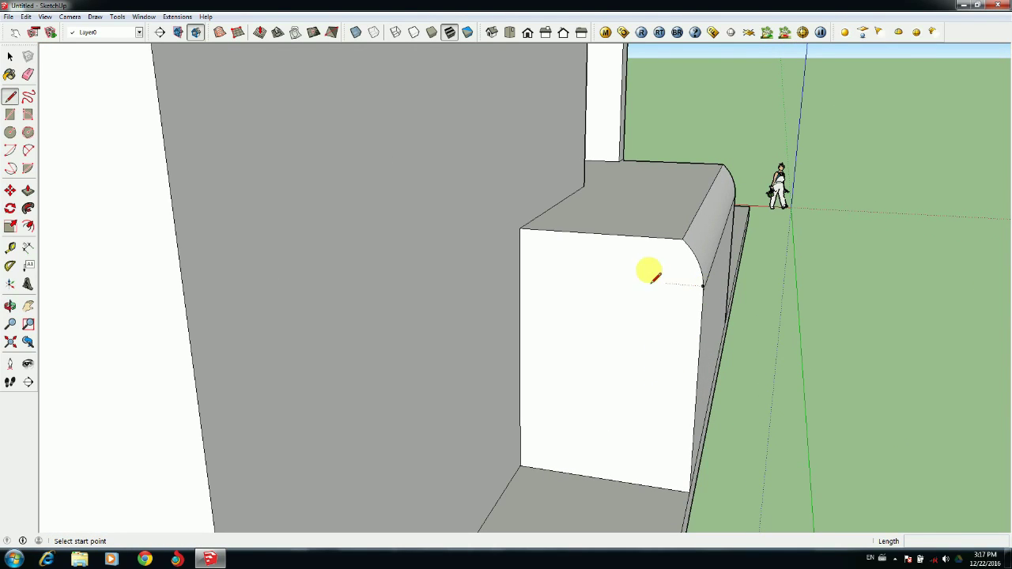
pyautogui.click(651, 238)
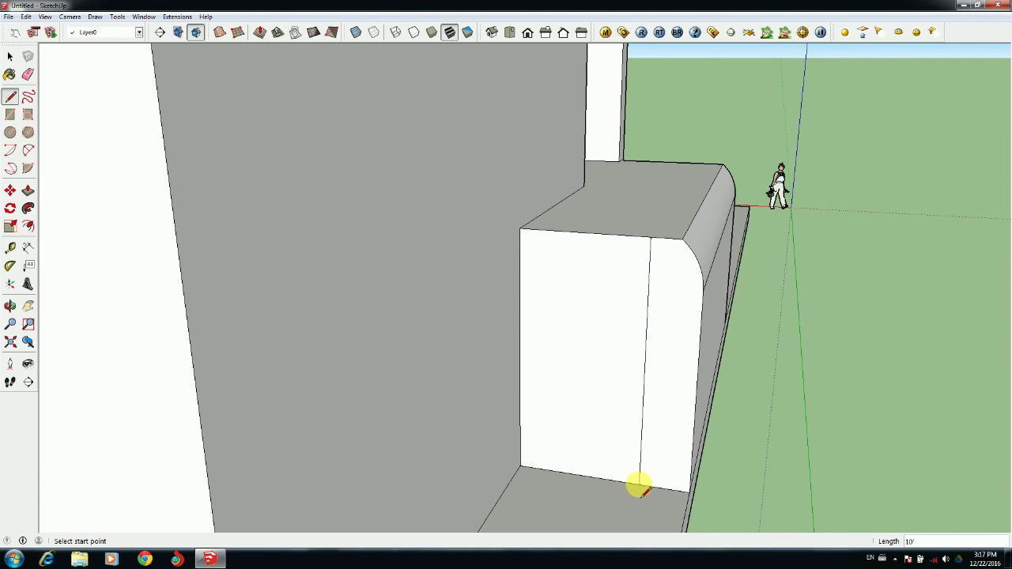
# Divide the rear extension's end face, between the main wall and the vertical line, into twelve riser strips with eleven parallel lines
pyautogui.click(521, 240)
pyautogui.click(521, 263)
pyautogui.click(649, 272)
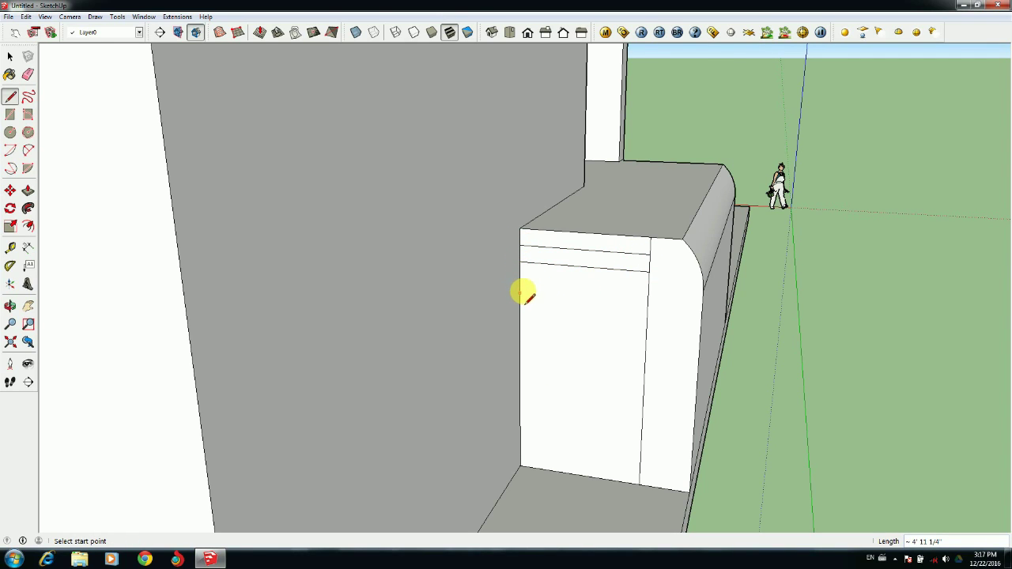
pyautogui.click(649, 291)
pyautogui.click(521, 298)
pyautogui.click(648, 309)
pyautogui.click(521, 315)
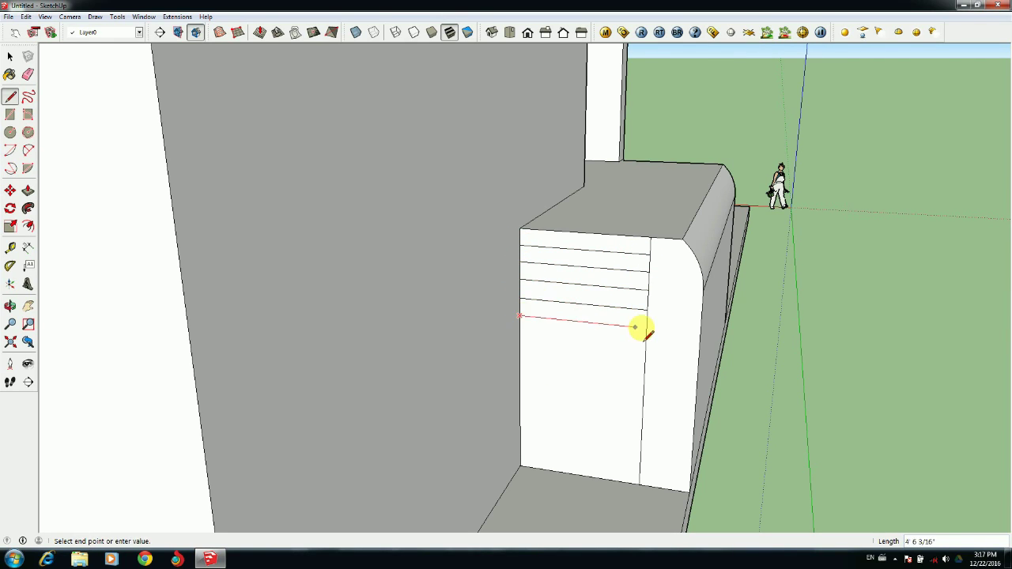
pyautogui.click(520, 338)
pyautogui.click(646, 348)
pyautogui.click(644, 371)
pyautogui.click(520, 378)
pyautogui.click(644, 393)
pyautogui.click(520, 399)
pyautogui.hotkey('ctrl', 'z')
pyautogui.click(520, 375)
pyautogui.press('Escape')
pyautogui.click(521, 378)
pyautogui.click(644, 393)
pyautogui.click(520, 399)
pyautogui.click(643, 415)
pyautogui.click(520, 420)
pyautogui.click(641, 434)
pyautogui.click(520, 451)
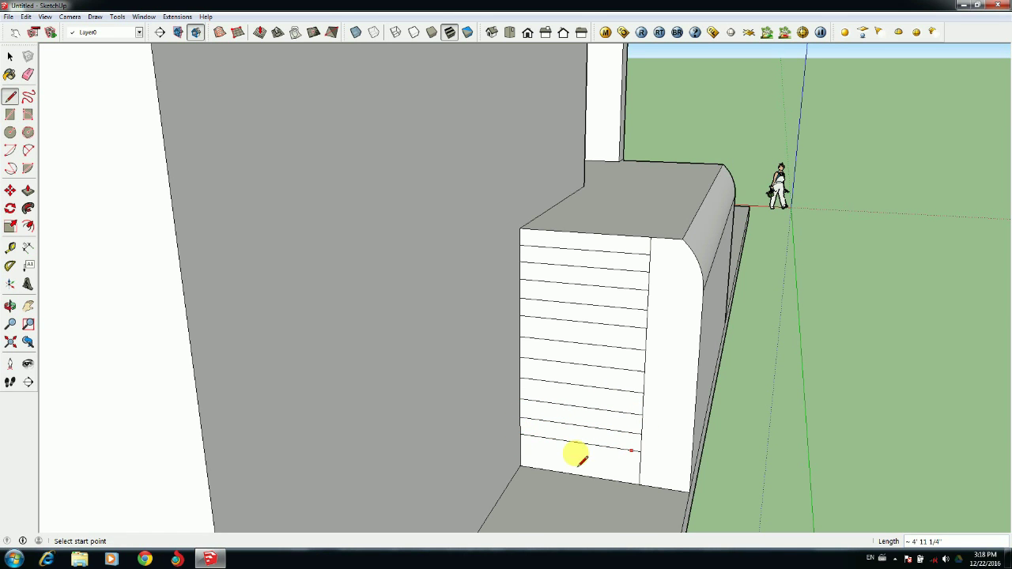
# Pull the nine lowest riser strips out along the main rear wall by successively shorter distances to form staircase steps
pyautogui.scroll(-3, 640, 468)
pyautogui.moveTo(640, 468); pyautogui.dragTo(552, 459, button='middle')
pyautogui.scroll(-3, 552, 459)
pyautogui.scroll(2, 550, 450)
pyautogui.press('p')
pyautogui.click(555, 416)
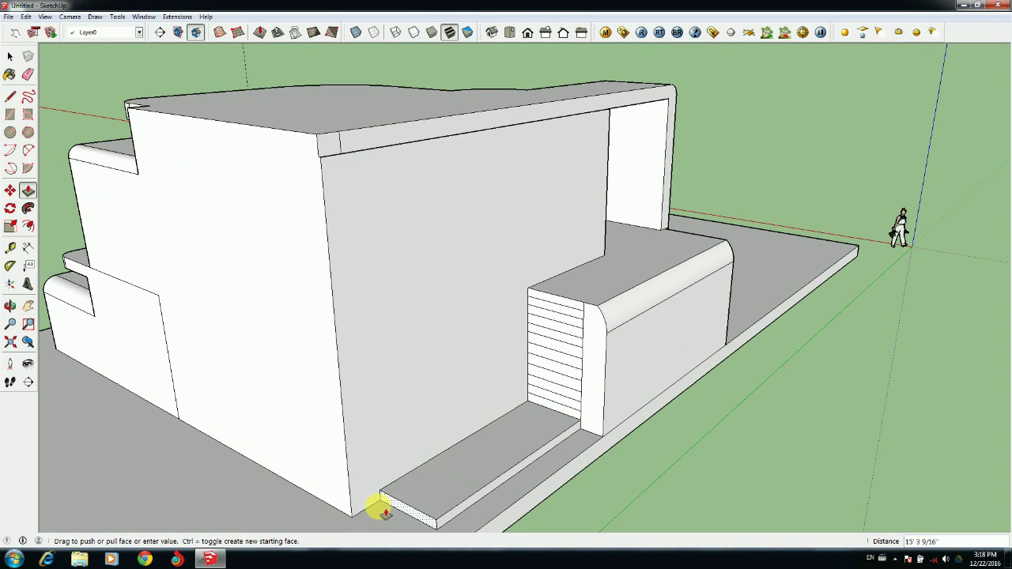
pyautogui.click(366, 507)
pyautogui.click(564, 409)
pyautogui.click(392, 511)
pyautogui.click(552, 395)
pyautogui.click(417, 481)
pyautogui.click(559, 390)
pyautogui.click(451, 468)
pyautogui.click(554, 378)
pyautogui.click(469, 449)
pyautogui.click(550, 369)
pyautogui.click(492, 426)
pyautogui.click(555, 363)
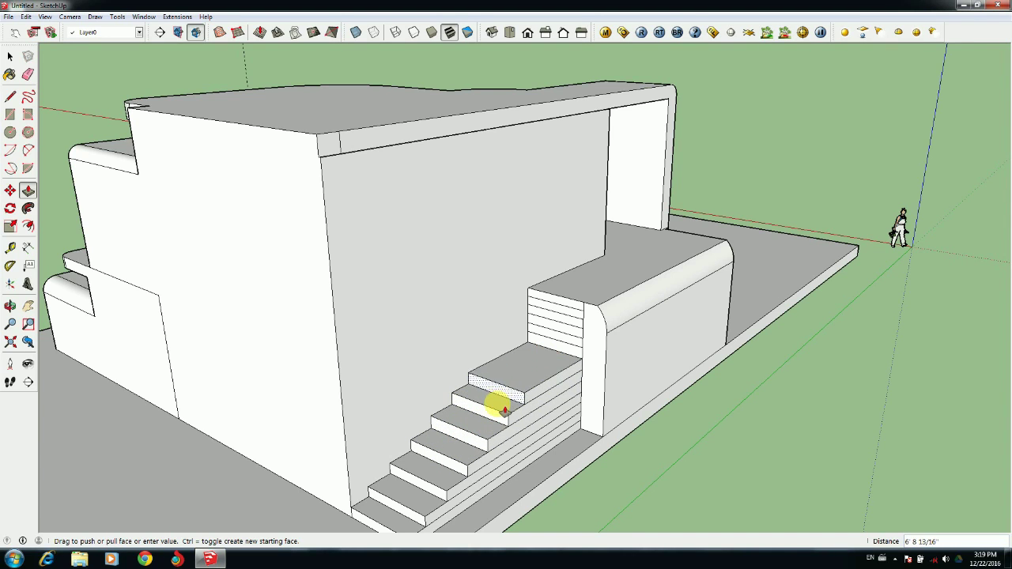
pyautogui.click(504, 402)
pyautogui.click(557, 346)
pyautogui.click(530, 372)
pyautogui.click(557, 336)
pyautogui.click(549, 353)
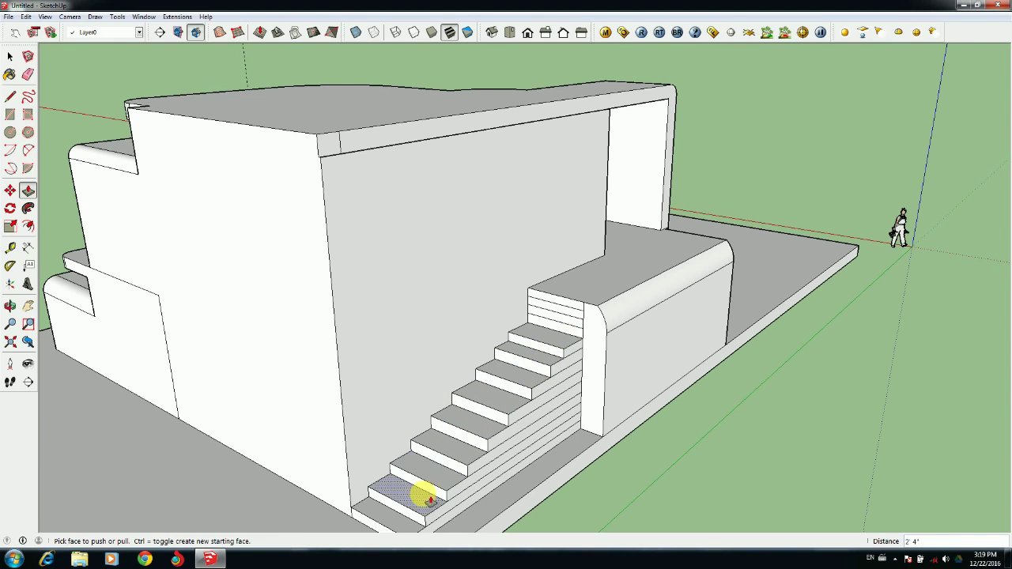
# Adjust the risers in the middle of the staircase to make their treads shallower and more even
pyautogui.click(432, 482)
pyautogui.click(445, 462)
pyautogui.click(431, 470)
pyautogui.click(465, 437)
pyautogui.click(449, 449)
pyautogui.click(485, 413)
pyautogui.click(466, 426)
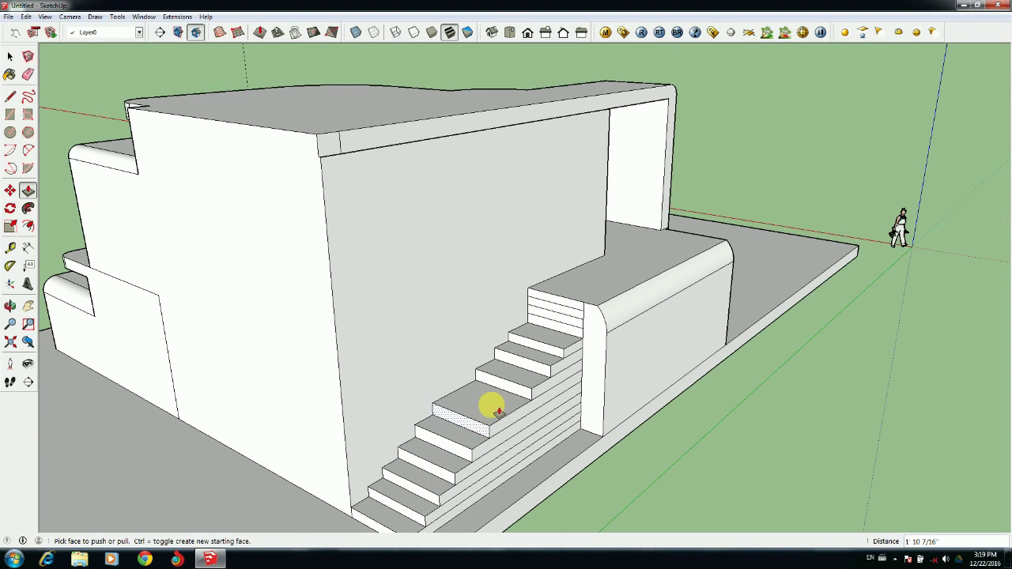
pyautogui.click(507, 386)
pyautogui.click(484, 401)
# Shape the upper steps by adjusting their risers so the staircase runs evenly up to the rear extension's roof
pyautogui.click(532, 370)
pyautogui.click(542, 361)
pyautogui.click(560, 328)
pyautogui.click(548, 348)
pyautogui.click(565, 321)
pyautogui.click(558, 332)
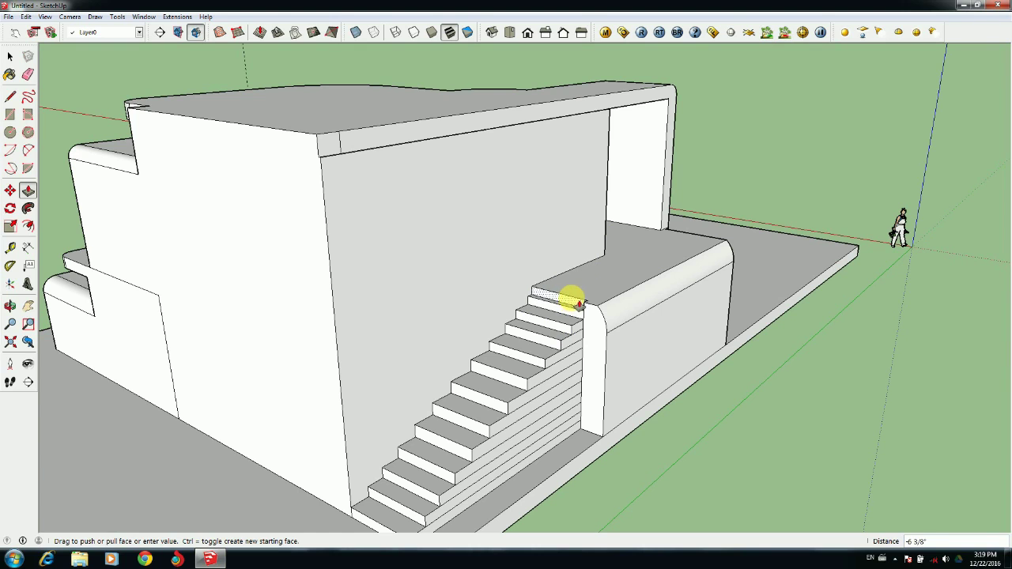
pyautogui.click(586, 288)
pyautogui.click(560, 308)
pyautogui.click(564, 304)
pyautogui.click(551, 319)
pyautogui.click(552, 316)
pyautogui.click(539, 336)
# Even out one middle tread and erase the leftover strip lines on the staircase's outer side
pyautogui.moveTo(583, 419); pyautogui.dragTo(503, 419, button='middle')
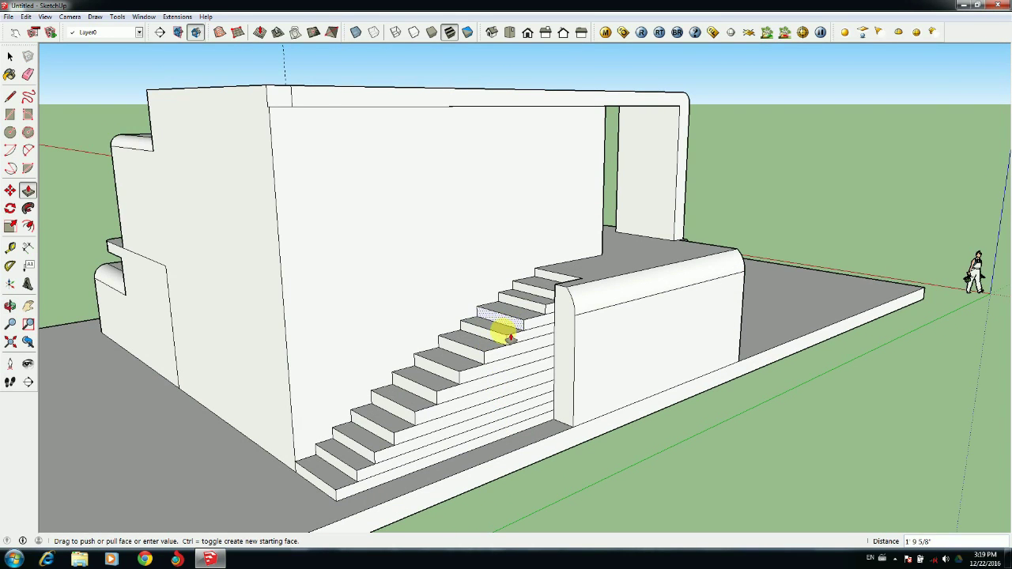
pyautogui.click(427, 397)
pyautogui.click(430, 388)
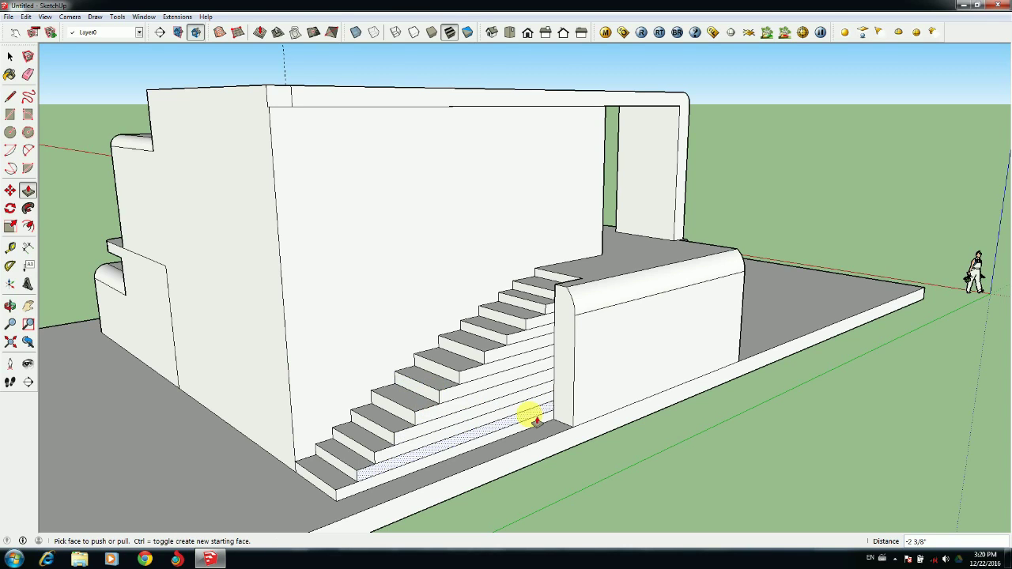
pyautogui.press('e')
pyautogui.moveTo(546, 327)
pyautogui.mouseDown()
pyautogui.moveTo(482, 445)
pyautogui.moveTo(500, 407)
pyautogui.mouseUp()
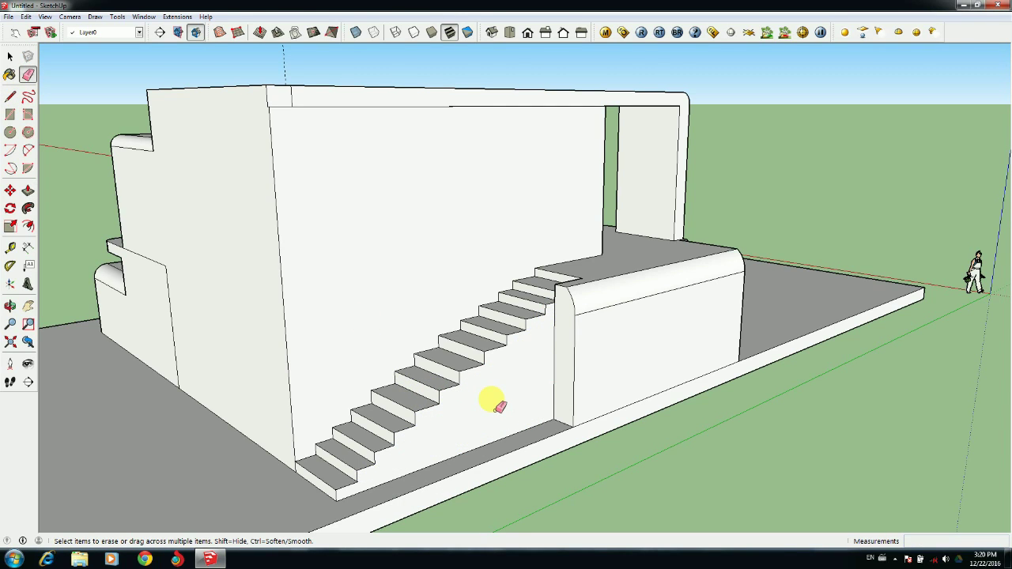
# Close the strip beside the staircase with a line at its foot and pull the strip up into a side wall
pyautogui.press('l')
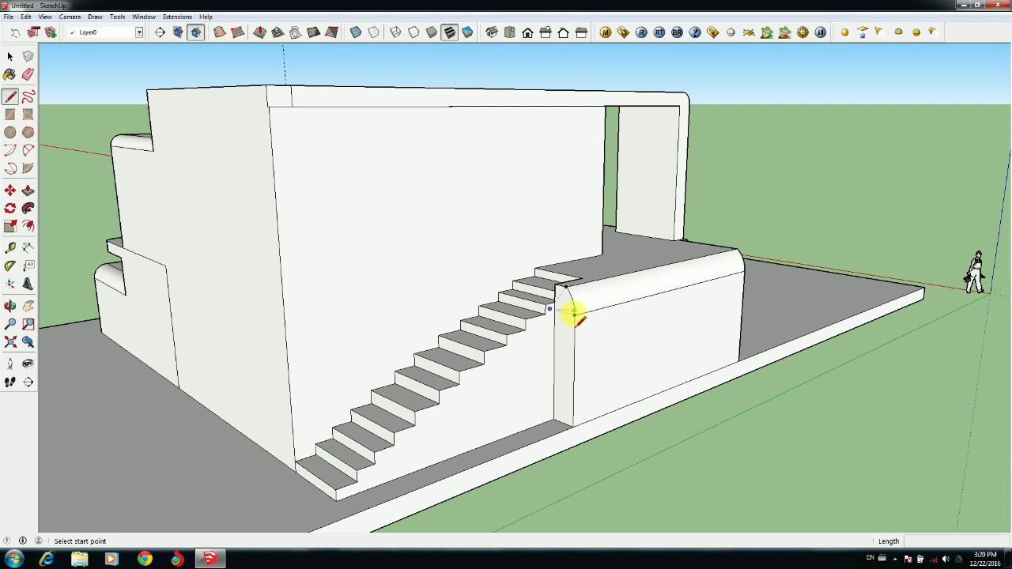
pyautogui.click(337, 501)
pyautogui.click(356, 515)
pyautogui.press('p')
pyautogui.click(413, 486)
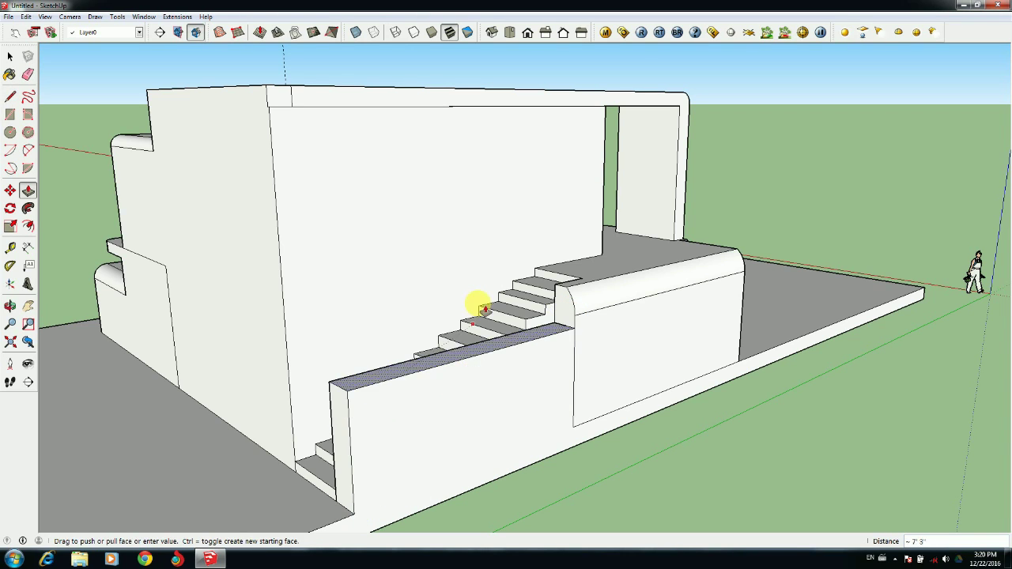
pyautogui.click(526, 322)
pyautogui.click(565, 302)
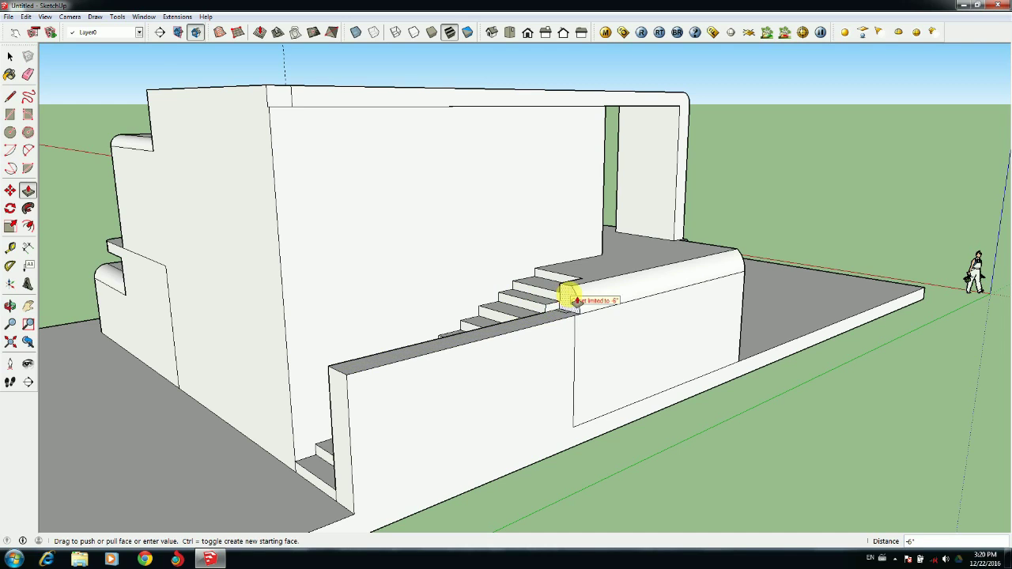
pyautogui.click(576, 332)
# Draw a sloping line about 16' 10" long on the stair wall's outer face and two parallel sloping lines on its inner face
pyautogui.press('l')
pyautogui.click(336, 490)
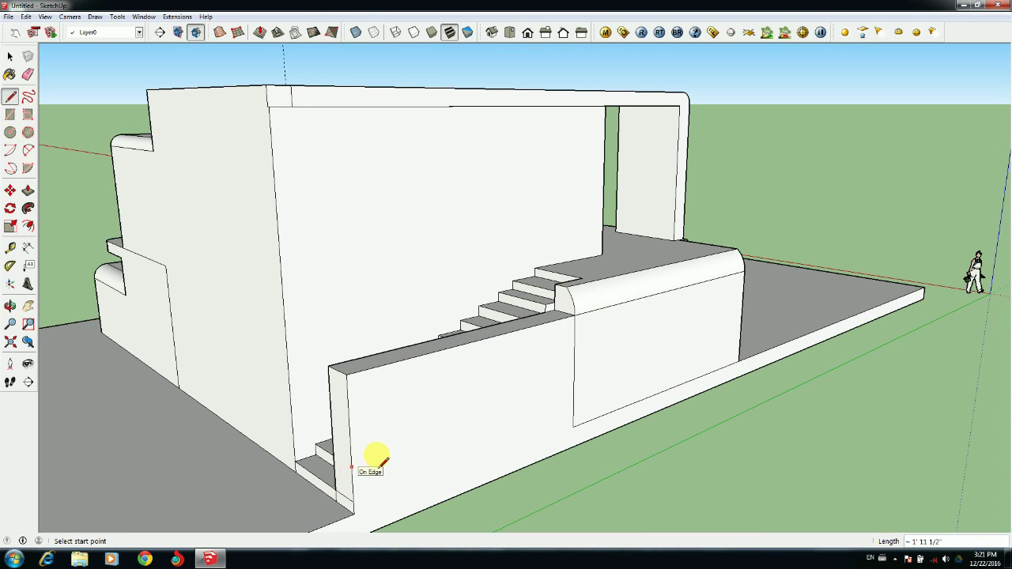
pyautogui.click(556, 320)
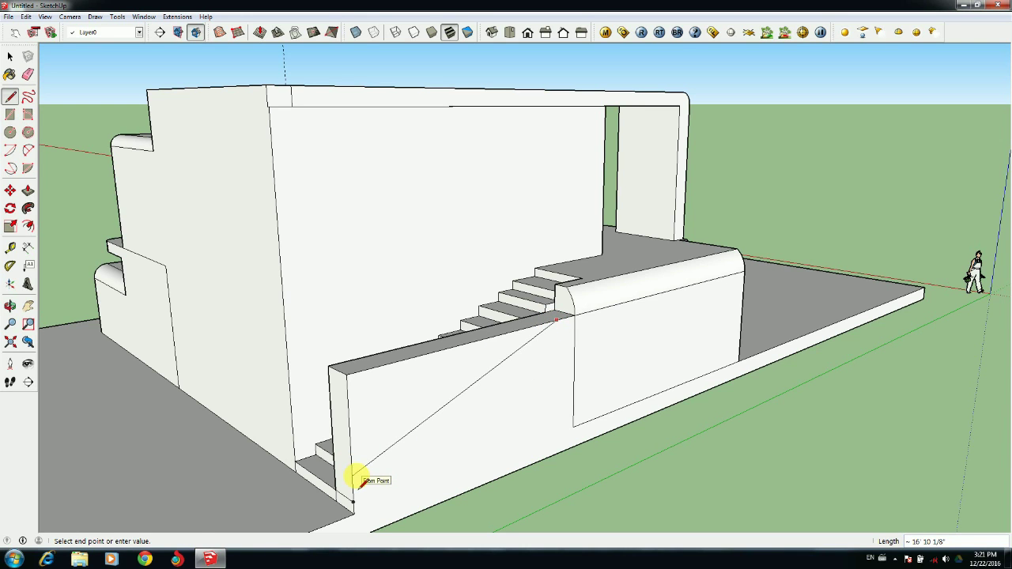
pyautogui.moveTo(352, 477); pyautogui.dragTo(617, 445, button='middle')
pyautogui.click(698, 286)
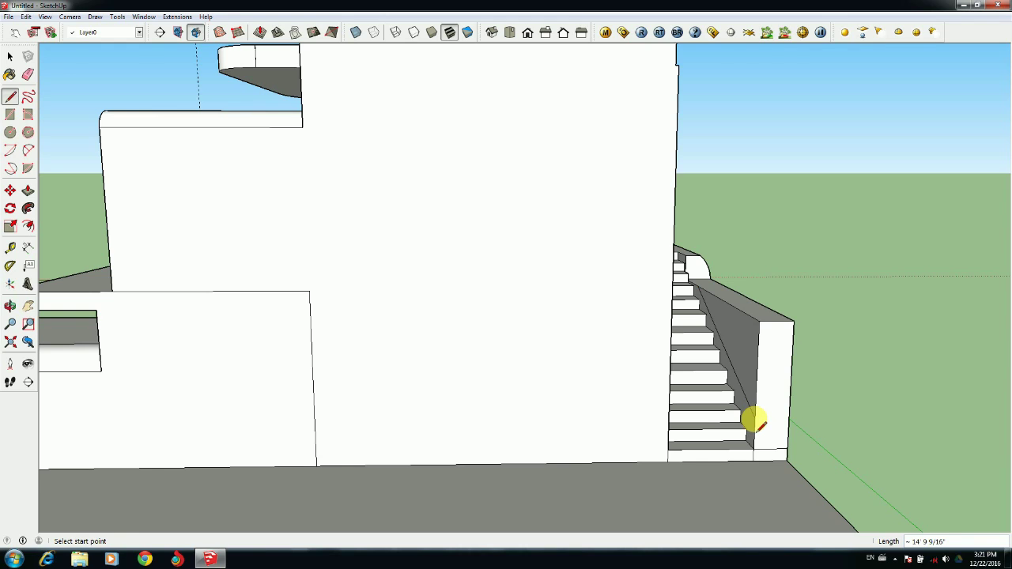
pyautogui.click(717, 298)
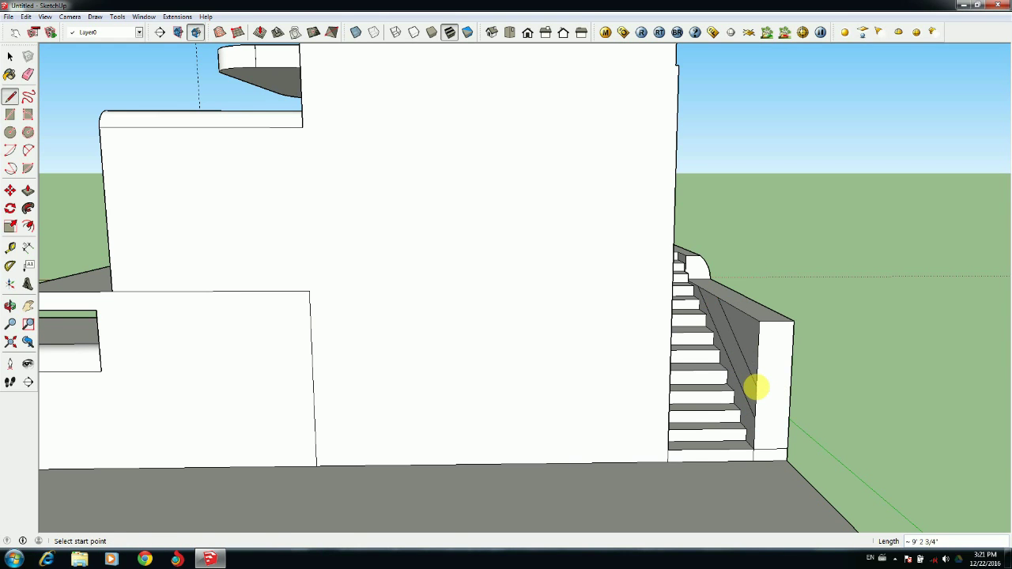
# Push away the stair wall's upper part above the sloping lines so its top slopes parallel to the stairs
pyautogui.press('p')
pyautogui.moveTo(749, 343); pyautogui.dragTo(787, 333)
pyautogui.moveTo(736, 355); pyautogui.dragTo(749, 349)
pyautogui.moveTo(749, 349); pyautogui.dragTo(768, 412, button='middle')
pyautogui.click(618, 329)
pyautogui.press('p')
pyautogui.click(811, 410)
pyautogui.moveTo(858, 392); pyautogui.dragTo(556, 477, button='middle')
# Try to split the stair wall's sloping top lengthwise and pull one strip up about 2' 3" as a railing
pyautogui.press('l')
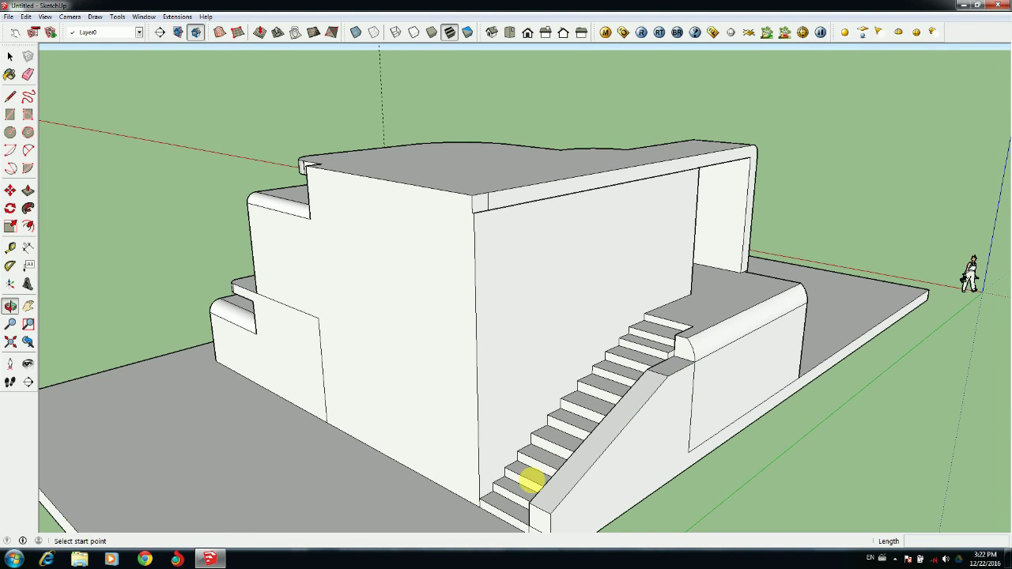
pyautogui.scroll(1, 537, 499)
pyautogui.click(541, 510)
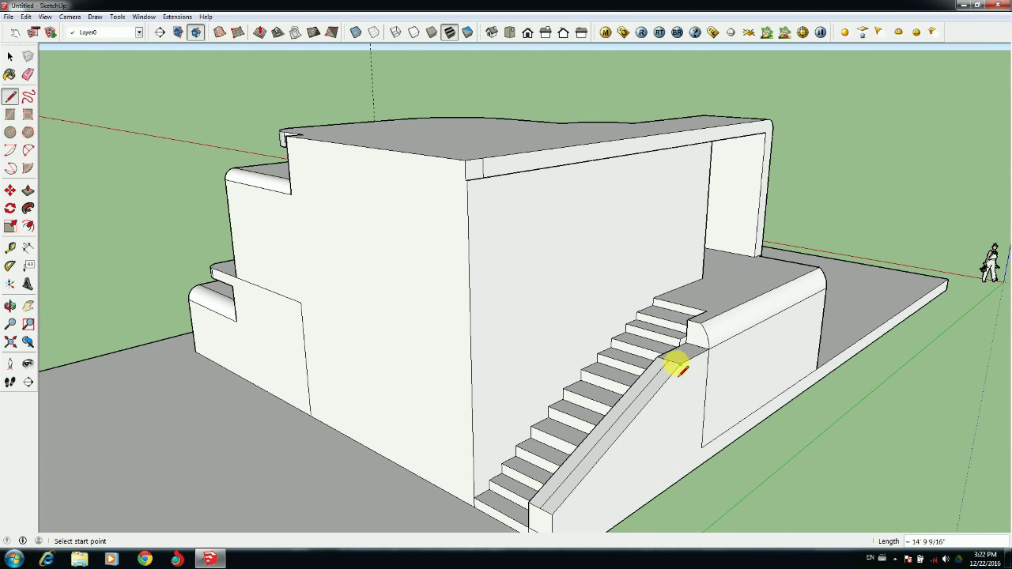
pyautogui.scroll(2, 678, 364)
pyautogui.click(674, 364)
pyautogui.scroll(-3, 645, 405)
pyautogui.press('p')
pyautogui.click(564, 492)
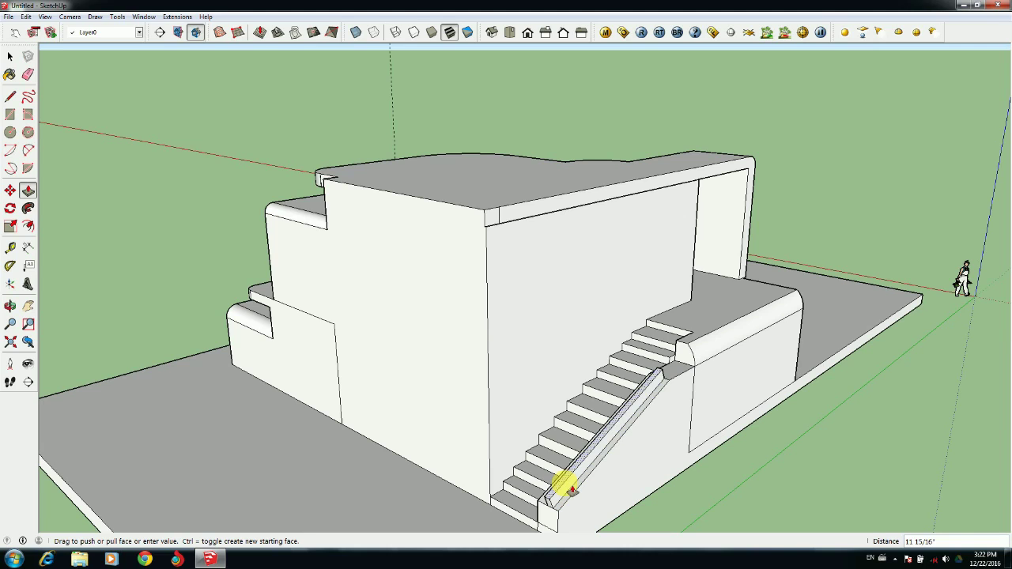
pyautogui.click(681, 354)
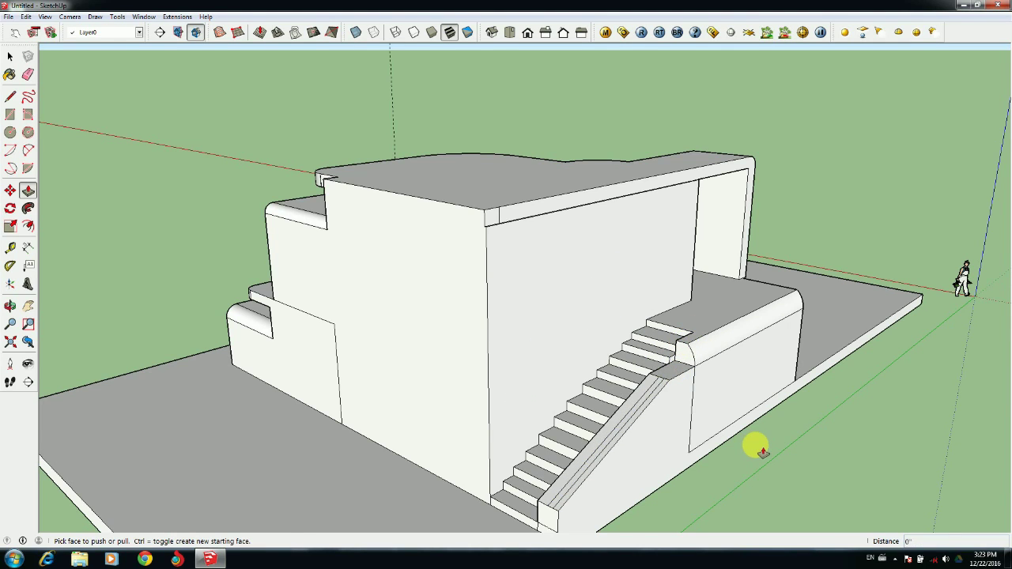
pyautogui.click(651, 405)
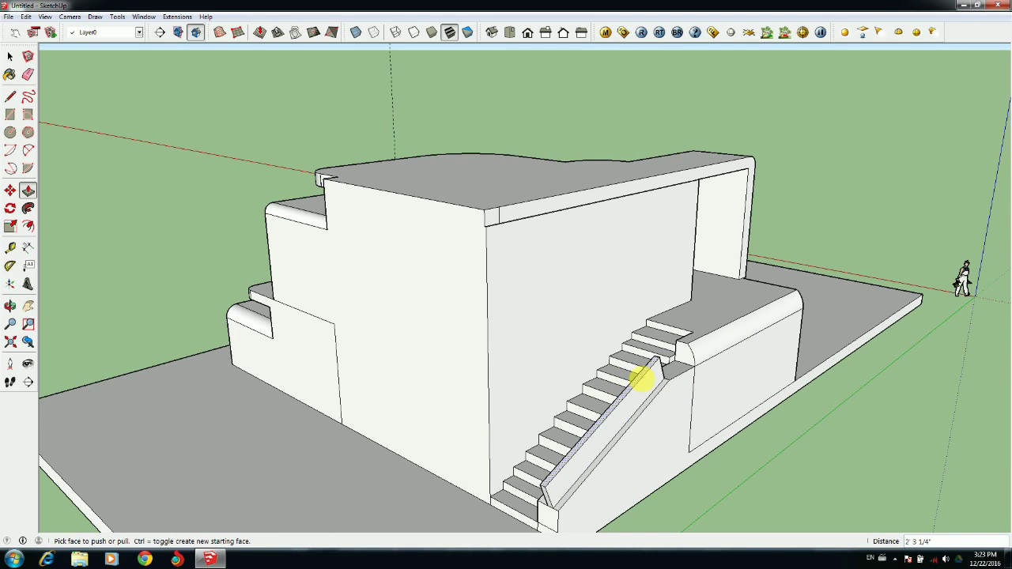
pyautogui.hotkey('ctrl', 'z')
pyautogui.click(28, 75)
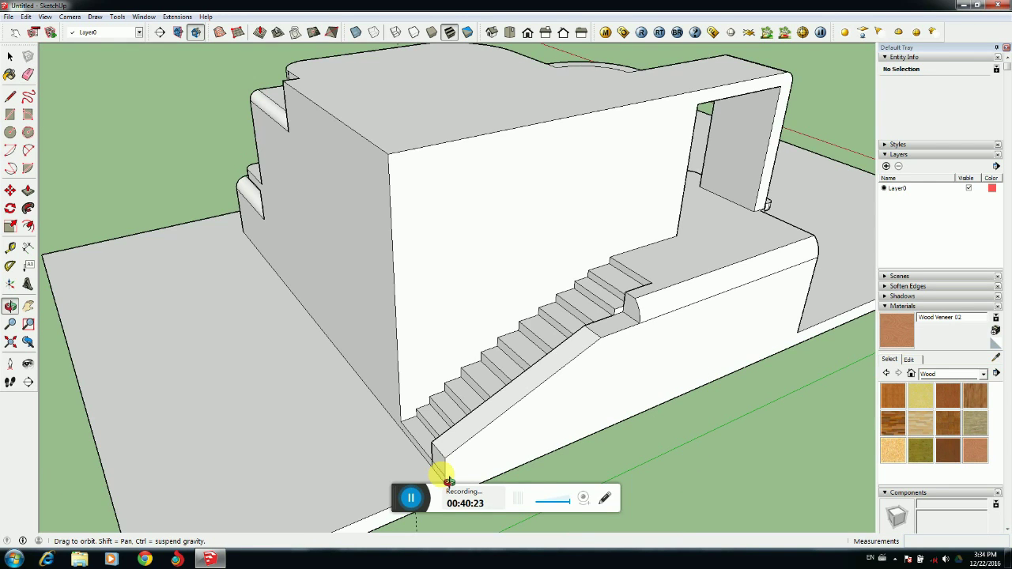
# Round the main rear wall's upper corner above the stair foot with an arc pushed back about 19' 9", and erase the leftover edges
pyautogui.moveTo(449, 325)
pyautogui.mouseDown()
pyautogui.moveTo(409, 351)
pyautogui.moveTo(435, 333)
pyautogui.mouseUp()
pyautogui.click(28, 151)
pyautogui.click(380, 192)
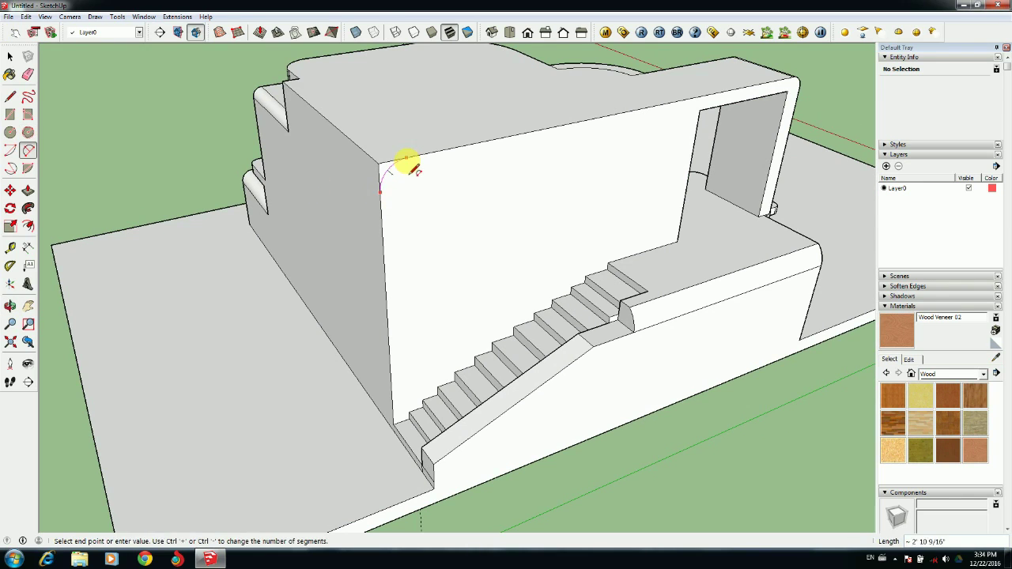
pyautogui.doubleClick(406, 160)
pyautogui.press('p')
pyautogui.click(386, 168)
pyautogui.click(287, 82)
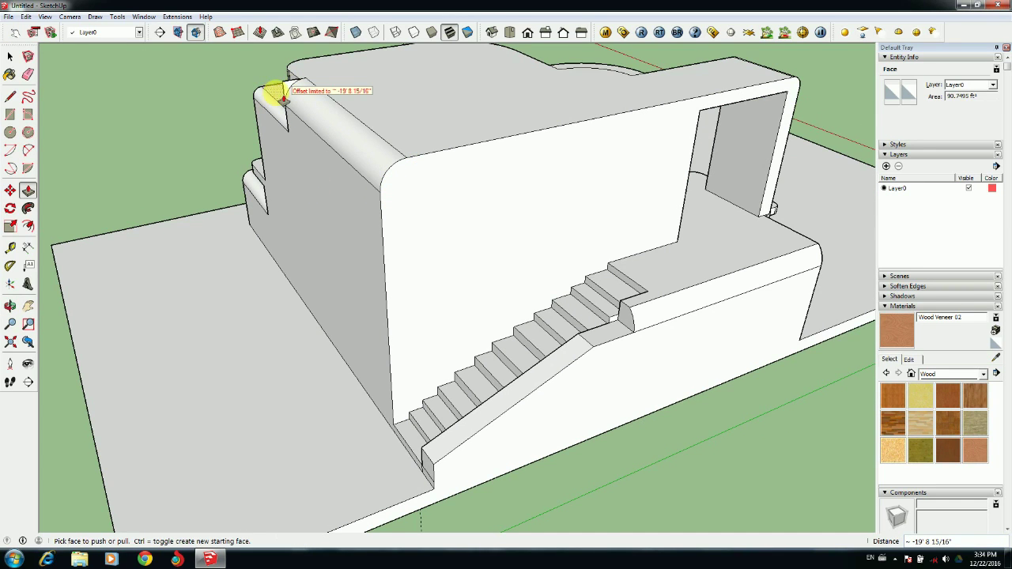
pyautogui.click(28, 74)
pyautogui.scroll(2, 309, 124)
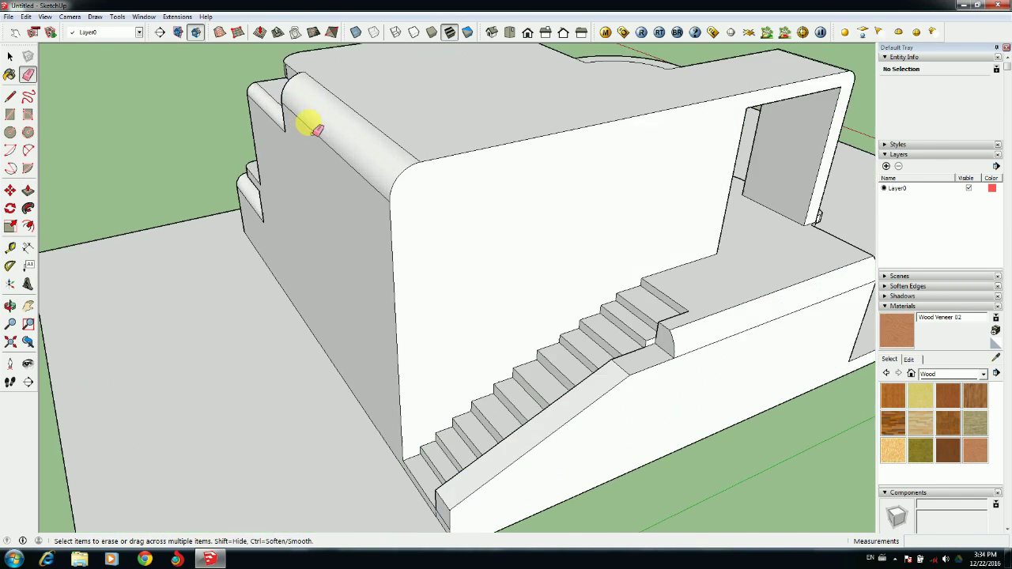
# Outline a panel on the rear wall from the first step up, about 23' 10" across, and about 11' down to the extension's roof
pyautogui.click(9, 114)
pyautogui.moveTo(435, 208); pyautogui.dragTo(453, 224, button='middle')
pyautogui.press('l')
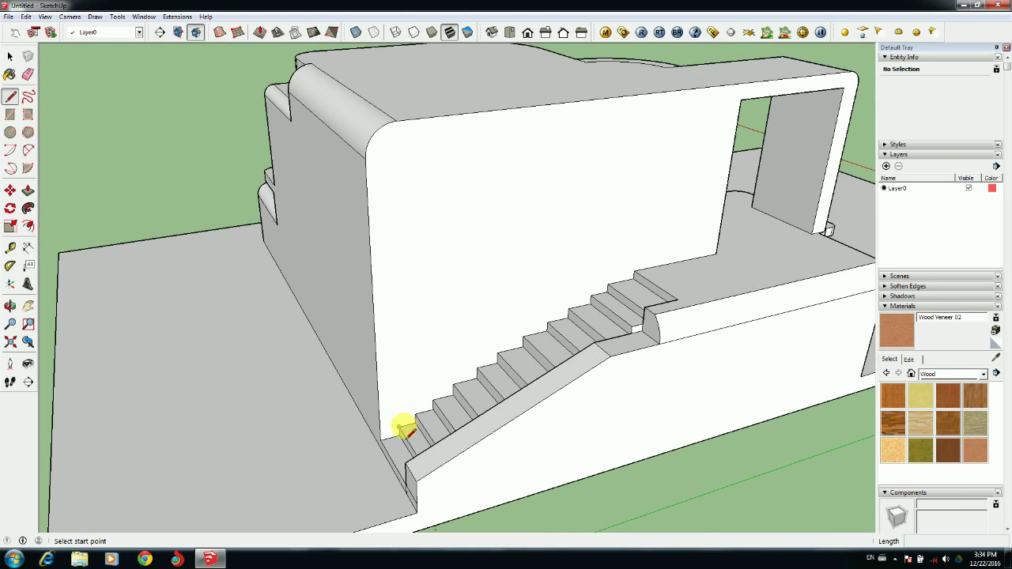
pyautogui.click(398, 427)
pyautogui.click(387, 158)
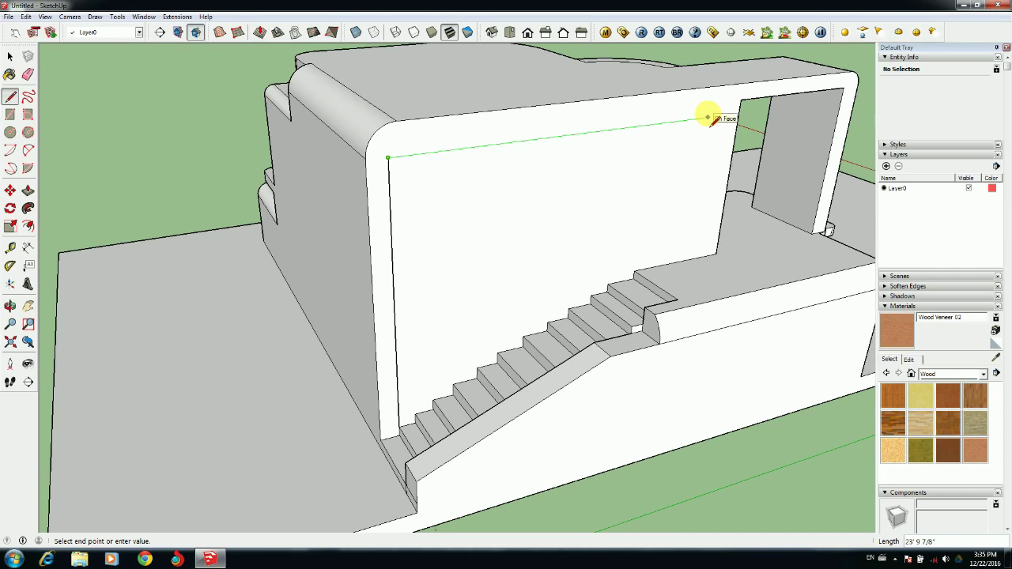
pyautogui.click(708, 117)
pyautogui.click(686, 260)
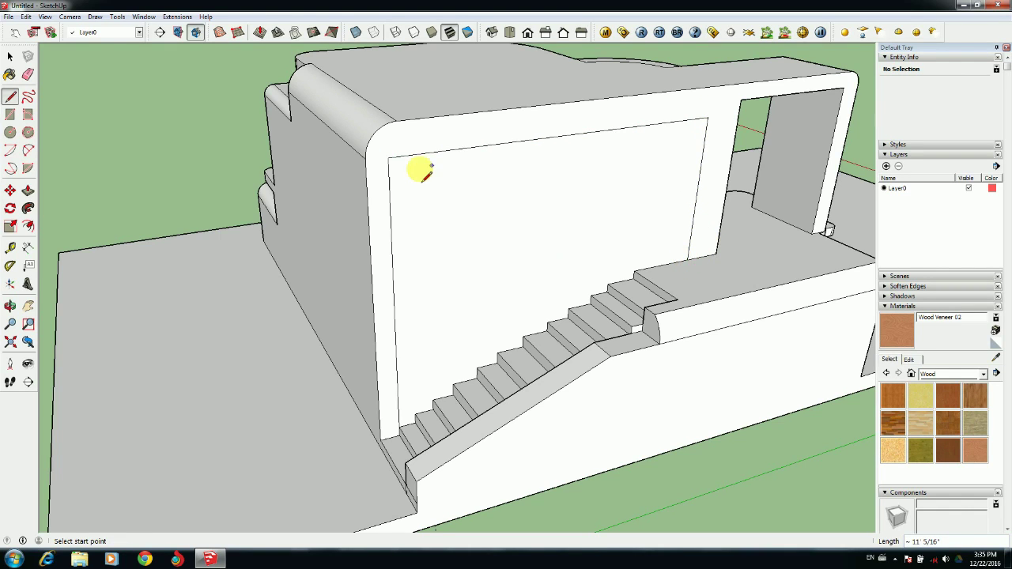
# Move the panel's vertical side by the stair foot slightly inward, and extend the panel's upper line to the wall's far edge, erasing the far vertical
pyautogui.click(408, 429)
pyautogui.press('e')
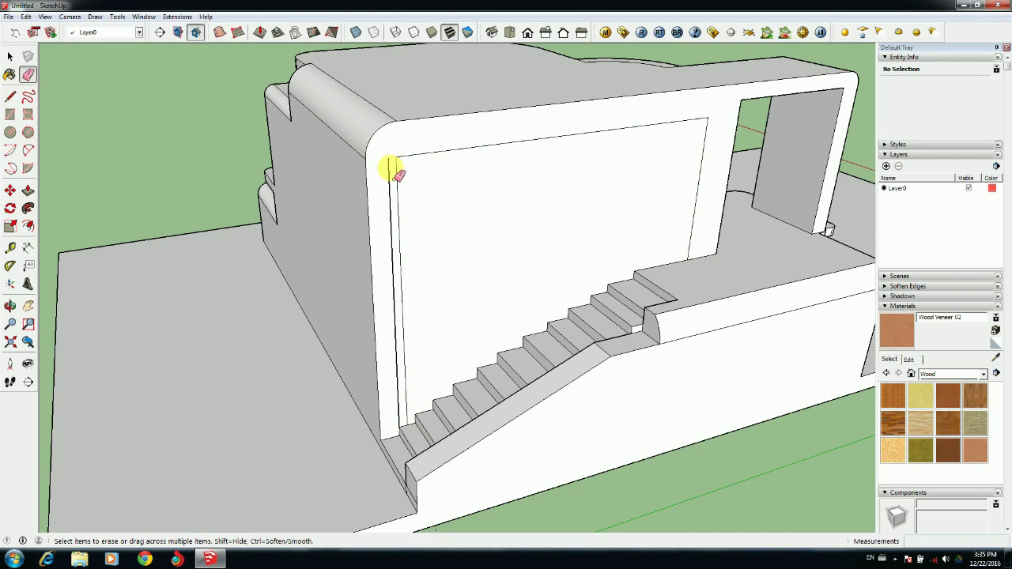
pyautogui.press('l')
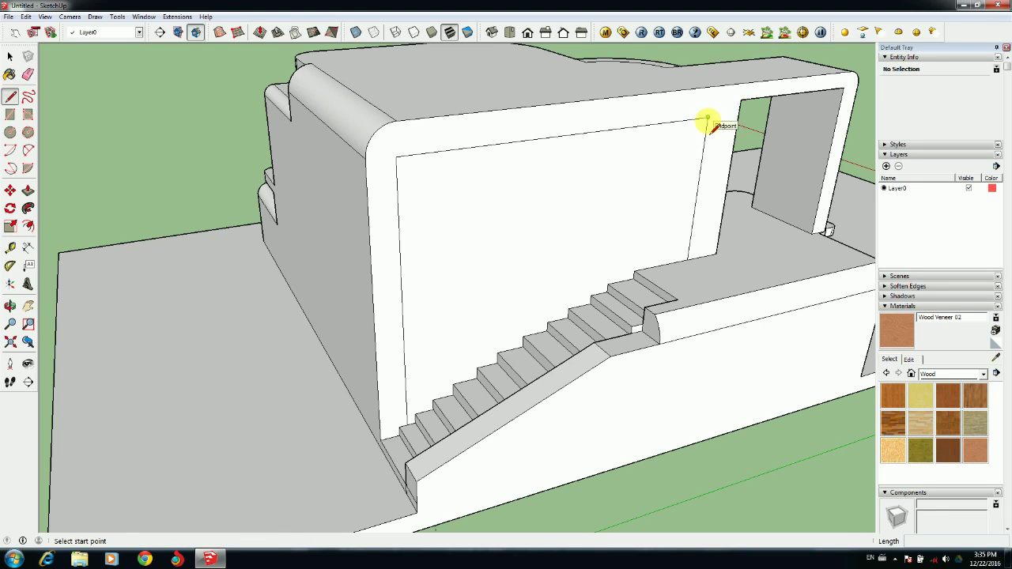
pyautogui.press('e')
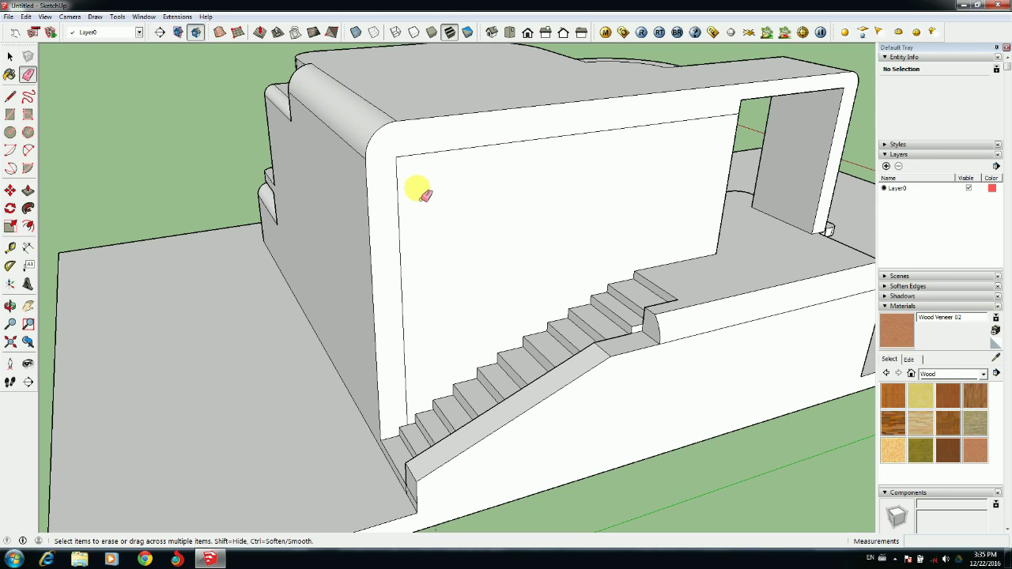
# Draw a line about 2' 2" long from the panel's far upper corner to the roof edge, and try to pull the frame strip
pyautogui.press('p')
pyautogui.press('l')
pyautogui.click(738, 114)
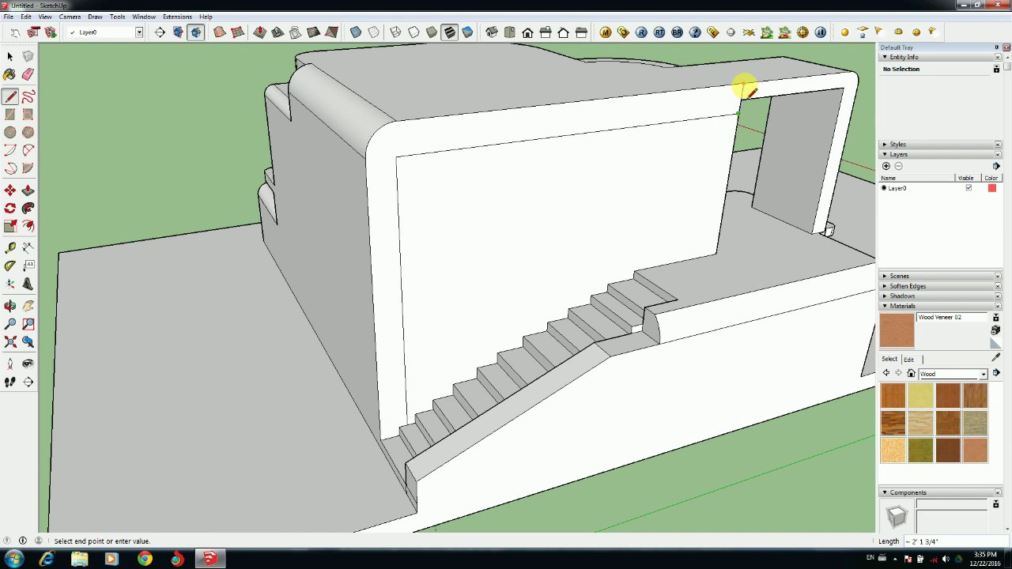
pyautogui.click(743, 84)
pyautogui.press('p')
pyautogui.click(563, 110)
pyautogui.click(580, 129)
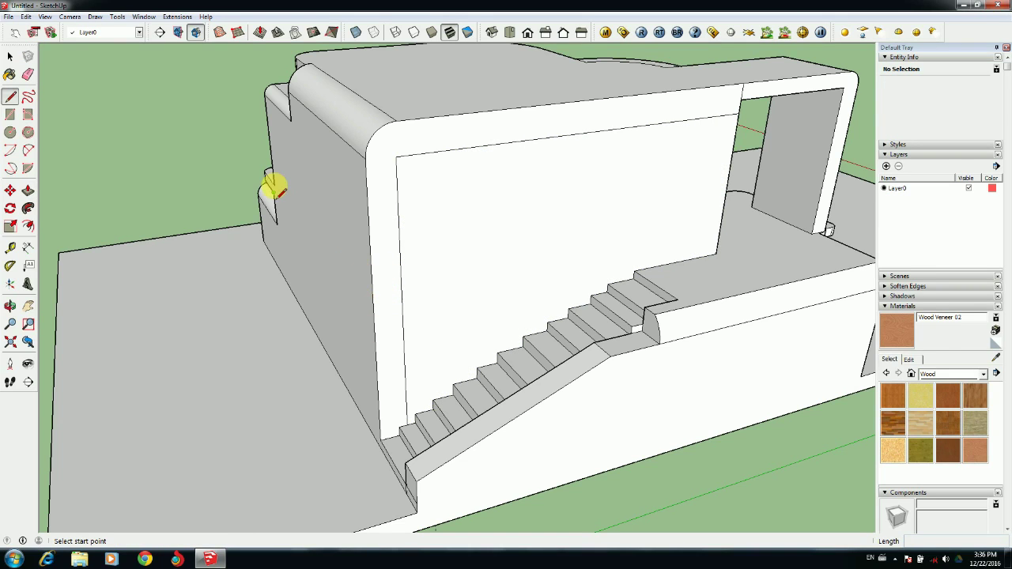
# Pull the rear wall's frame strip outward by about 1' 11" above the staircase
pyautogui.press('p')
pyautogui.doubleClick(397, 153)
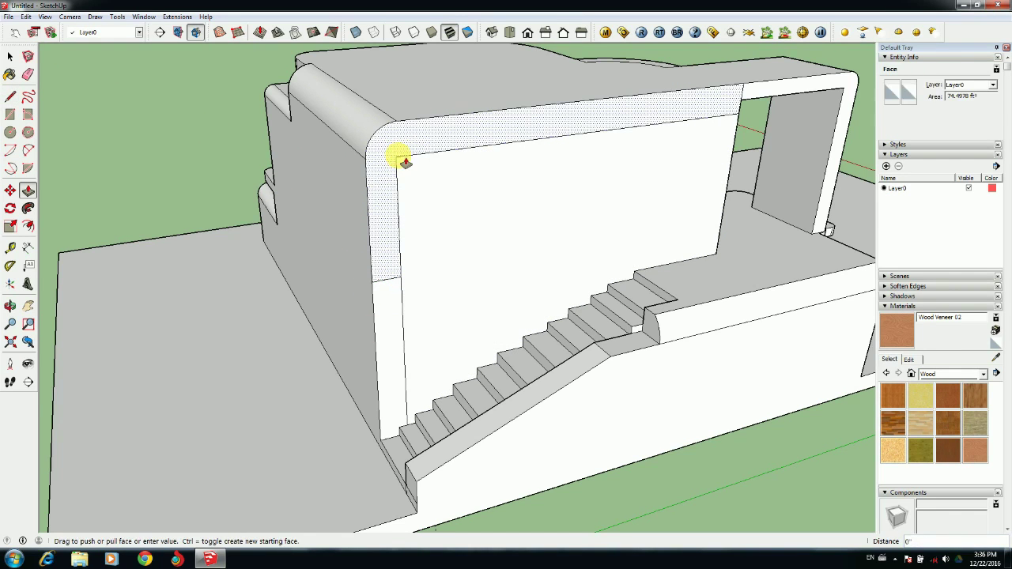
pyautogui.doubleClick(397, 153)
pyautogui.moveTo(400, 157); pyautogui.dragTo(583, 272, button='middle')
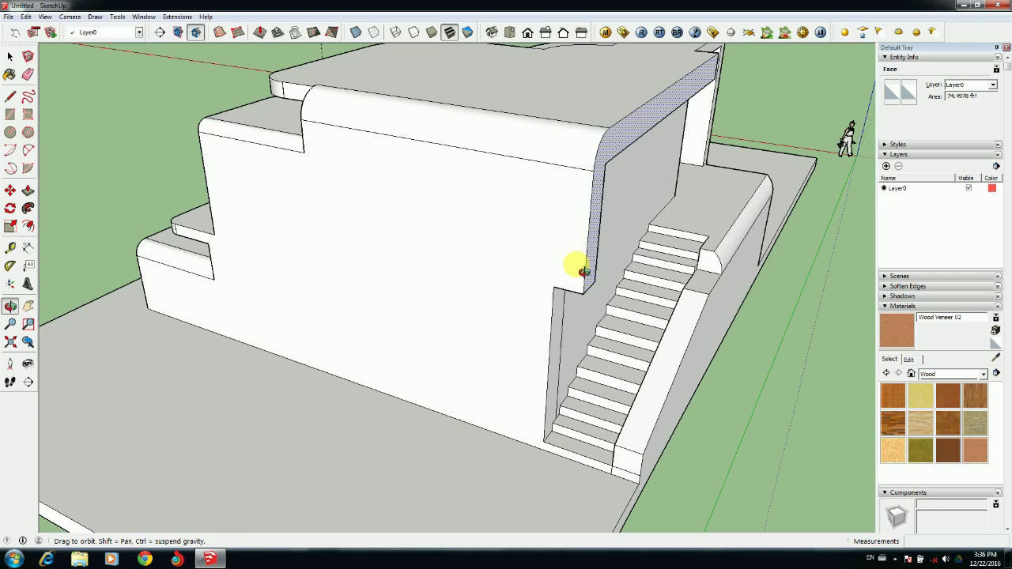
# Try to round the frame's lower corner with an arc bulging about 7 1/8" and push the corner piece away, and undo both
pyautogui.click(29, 151)
pyautogui.click(554, 288)
pyautogui.click(586, 269)
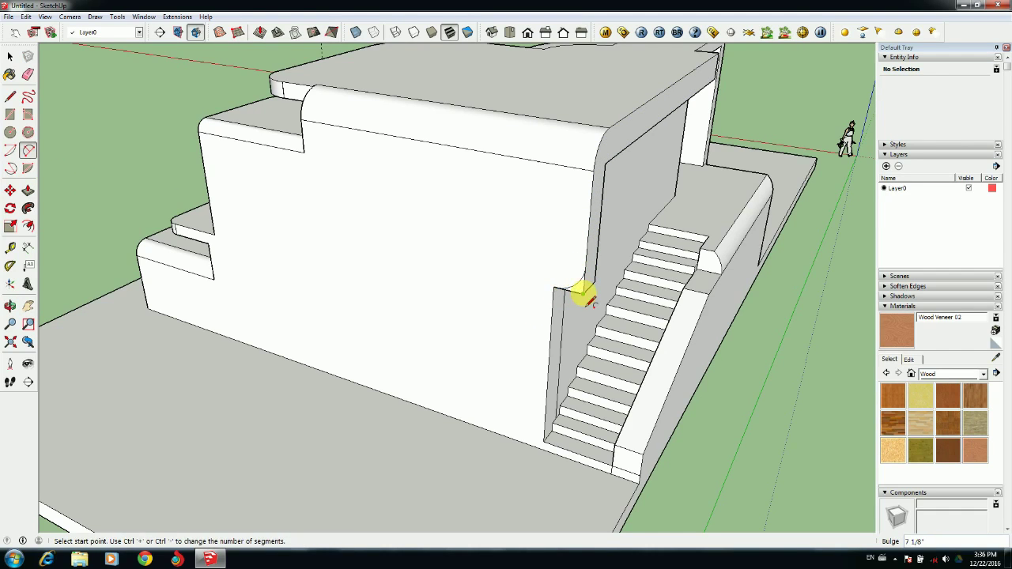
pyautogui.press('p')
pyautogui.click(582, 287)
pyautogui.click(605, 270)
pyautogui.hotkey('ctrl', 'z')
pyautogui.hotkey('ctrl', 'z')
# Try to round the frame's lower corner with a smaller arc and push the corner piece away
pyautogui.click(29, 151)
pyautogui.click(568, 289)
pyautogui.doubleClick(584, 278)
pyautogui.press('p')
pyautogui.click(583, 291)
pyautogui.moveTo(588, 283); pyautogui.dragTo(253, 228, button='middle')
pyautogui.click(24, 77)
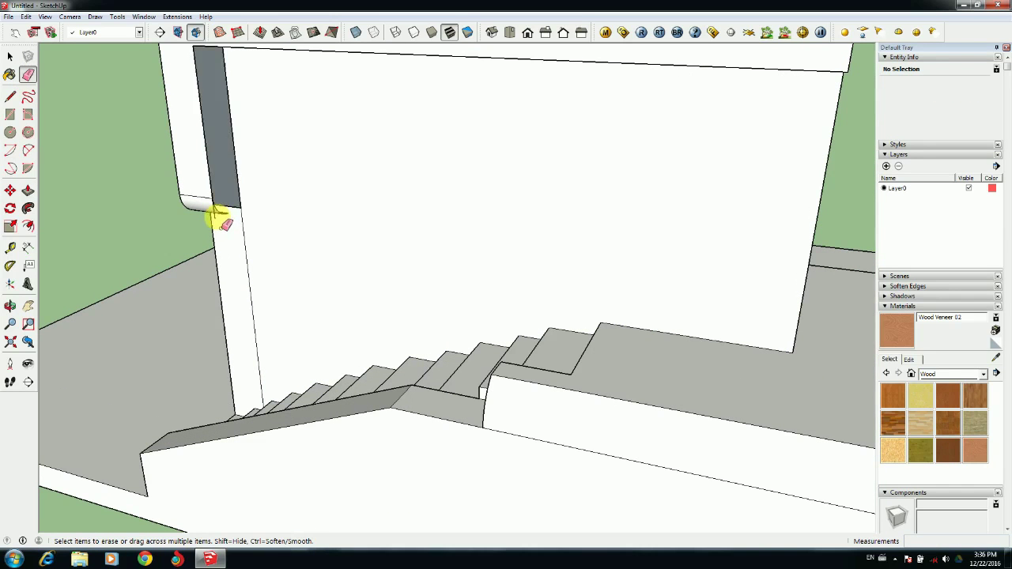
# Try to trace an arc across the frame's inner lower corner and push its corner piece away, and undo both
pyautogui.click(30, 151)
pyautogui.click(212, 197)
pyautogui.doubleClick(234, 210)
pyautogui.press('p')
pyautogui.click(218, 213)
pyautogui.click(187, 215)
pyautogui.hotkey('ctrl', 'z')
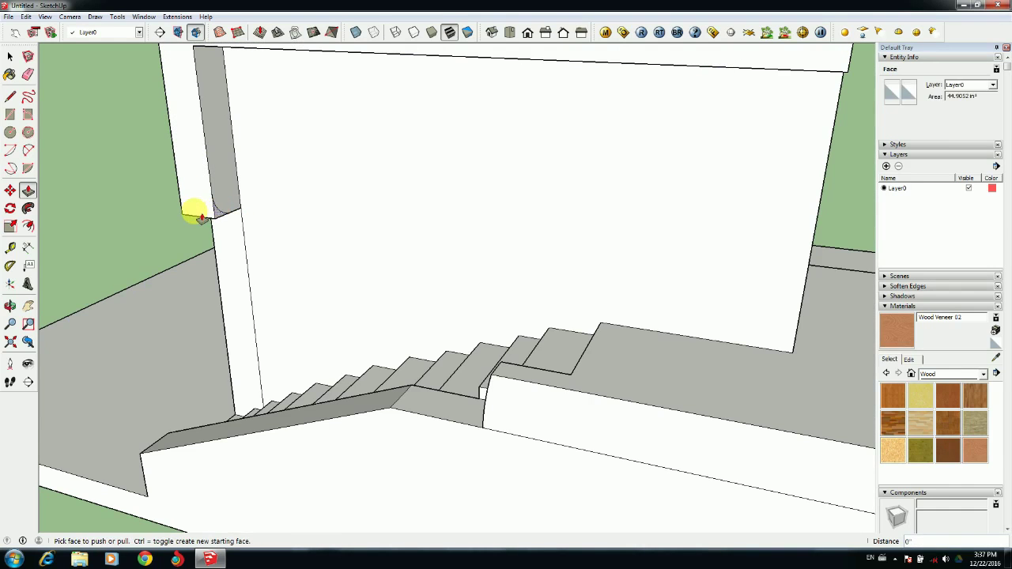
pyautogui.hotkey('ctrl', 'z')
# Draw a small arc across the frame's lower corner on the side wall, and remove it
pyautogui.click(30, 151)
pyautogui.moveTo(176, 188); pyautogui.dragTo(615, 254, button='middle')
pyautogui.click(653, 255)
pyautogui.doubleClick(632, 274)
pyautogui.press('p')
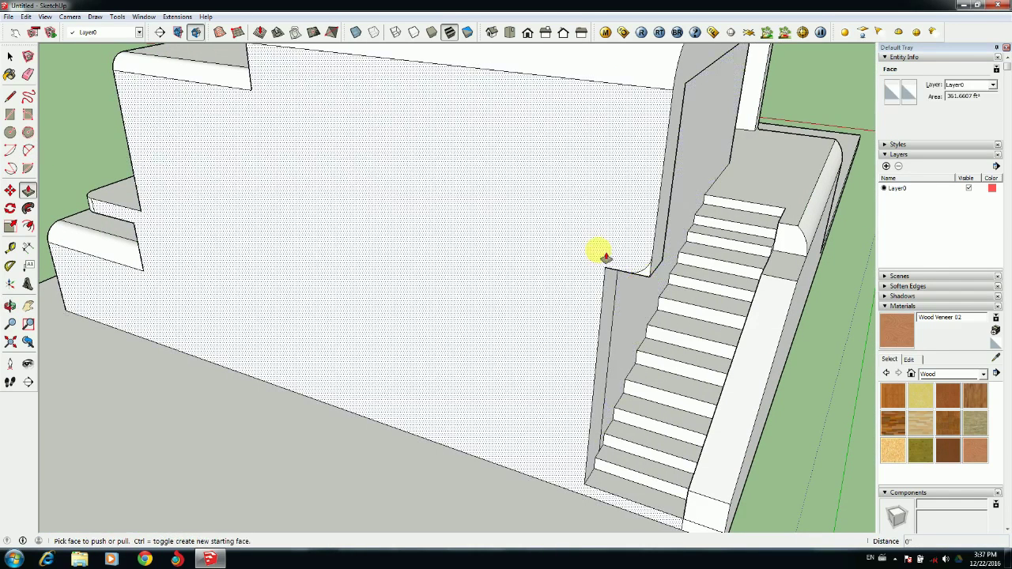
pyautogui.click(28, 74)
# Try to cut the frame's lower corner with an arc starting at the lower wall's edge, and undo the arc and push
pyautogui.click(27, 150)
pyautogui.click(605, 267)
pyautogui.click(655, 238)
pyautogui.press('p')
pyautogui.click(643, 270)
pyautogui.click(669, 254)
pyautogui.hotkey('ctrl', 'z')
pyautogui.hotkey('ctrl', 'z')
# Arc the frame's lower corner from the lower wall's edge, push the corner piece back, and inspect the underside
pyautogui.click(28, 150)
pyautogui.click(607, 268)
pyautogui.doubleClick(652, 248)
pyautogui.press('p')
pyautogui.click(641, 269)
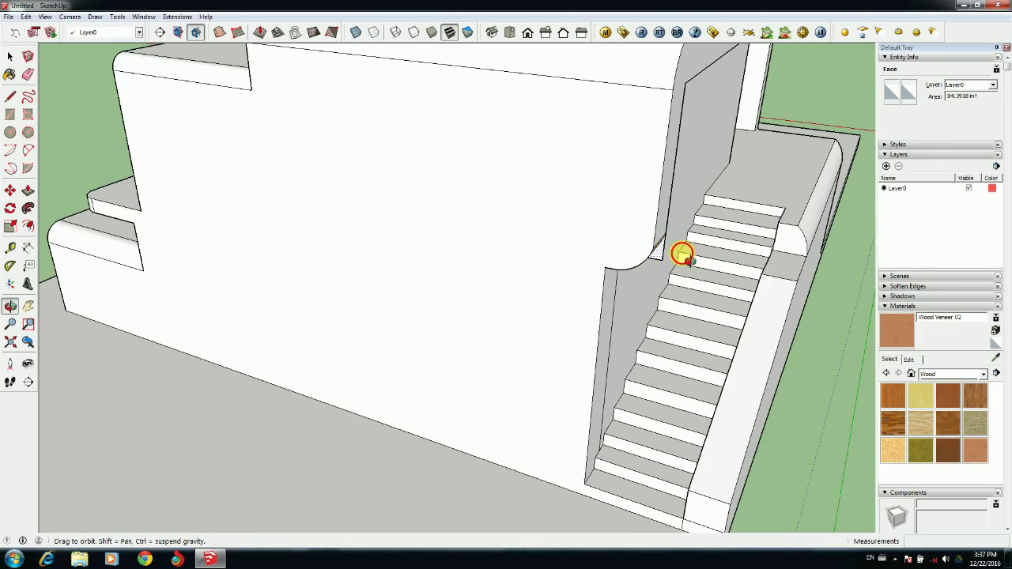
pyautogui.moveTo(682, 253); pyautogui.dragTo(145, 203, button='middle')
pyautogui.scroll(4, 156, 208)
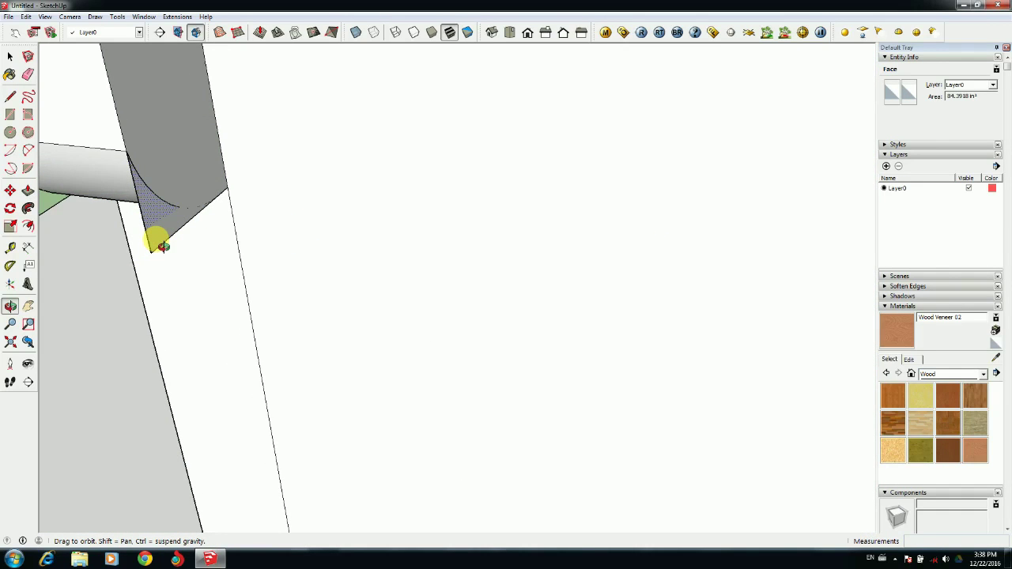
pyautogui.moveTo(159, 253); pyautogui.dragTo(478, 224, button='middle')
# Try to clean up the leftover corner piece under the frame, and undo the corner rounding including its arc
pyautogui.press('p')
pyautogui.click(290, 331)
pyautogui.press('Escape')
pyautogui.press('e')
pyautogui.click(298, 327)
pyautogui.hotkey('ctrl', 'z')
pyautogui.hotkey('ctrl', 'z')
pyautogui.scroll(-4, 299, 327)
pyautogui.scroll(2, 168, 355)
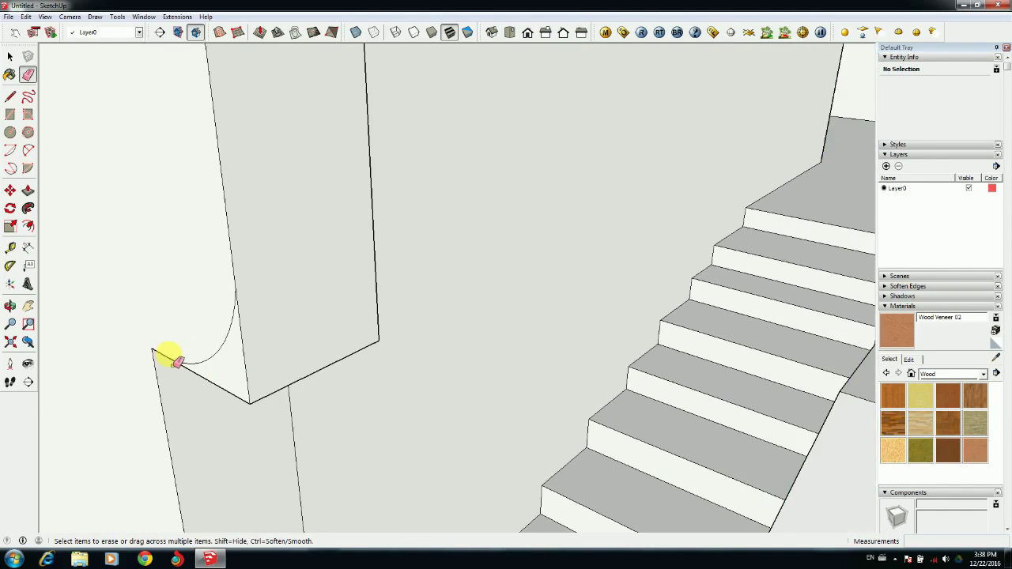
pyautogui.moveTo(197, 324); pyautogui.dragTo(355, 270, button='middle')
pyautogui.hotkey('ctrl', 'z')
# Try to round the frame's lower corner with an arc about 1' 5" long pushed back about 1' 11", and undo both
pyautogui.press('a')
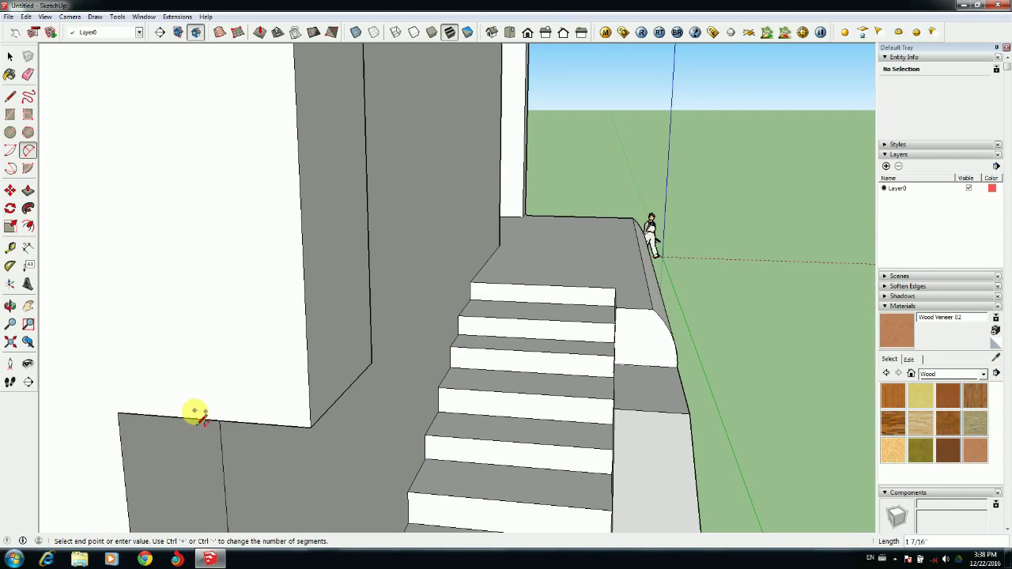
pyautogui.click(192, 418)
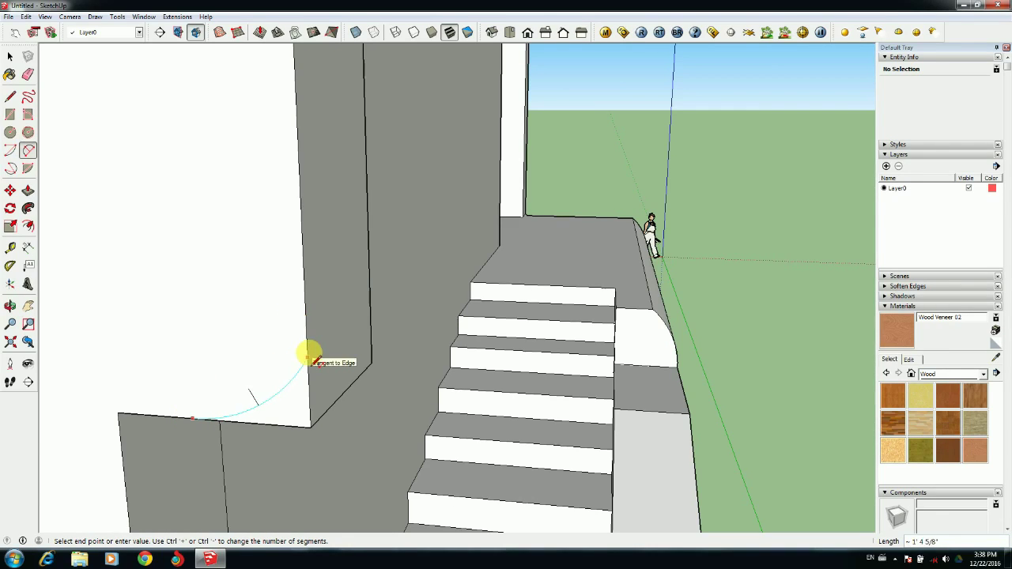
pyautogui.press('p')
pyautogui.moveTo(292, 395); pyautogui.dragTo(395, 300)
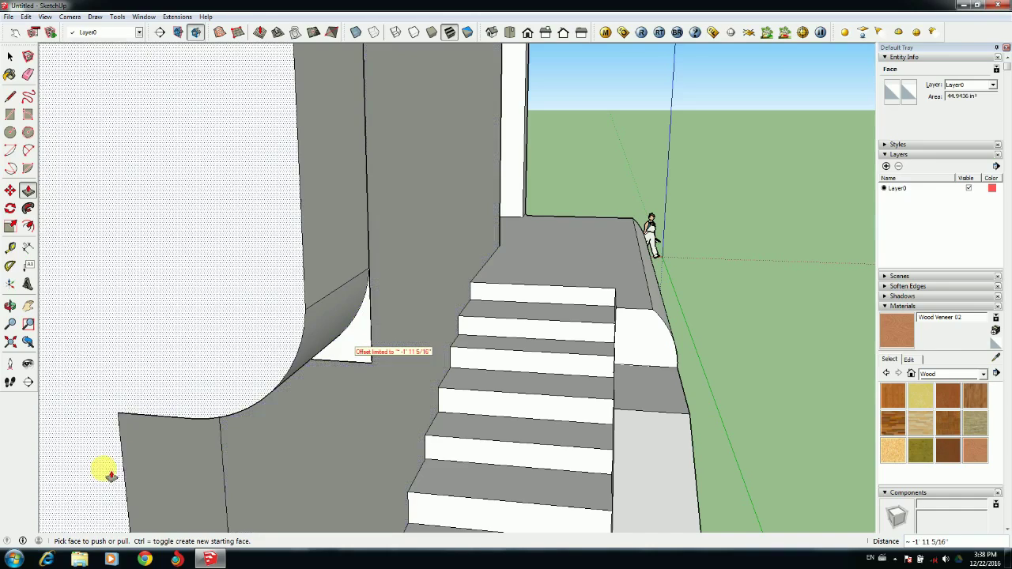
pyautogui.hotkey('ctrl', 'z')
pyautogui.hotkey('ctrl', 'z')
# Draw a smaller tangent arc across the frame's lower corner and try to push the corner piece away
pyautogui.scroll(-3, 321, 383)
pyautogui.moveTo(340, 390); pyautogui.dragTo(366, 366, button='middle')
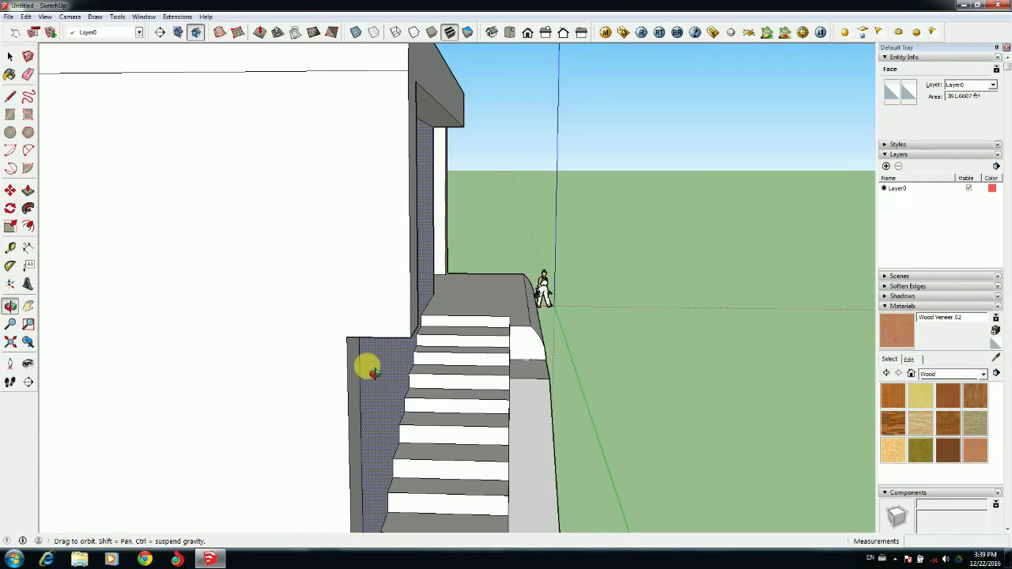
pyautogui.press('l')
pyautogui.press('a')
pyautogui.click(378, 338)
pyautogui.doubleClick(411, 314)
pyautogui.press('p')
pyautogui.click(407, 331)
# Try to push the small corner piece back from the stair side, and erase its arc
pyautogui.moveTo(386, 342); pyautogui.dragTo(346, 316, button='middle')
pyautogui.click(369, 369)
pyautogui.press('p')
pyautogui.click(361, 306)
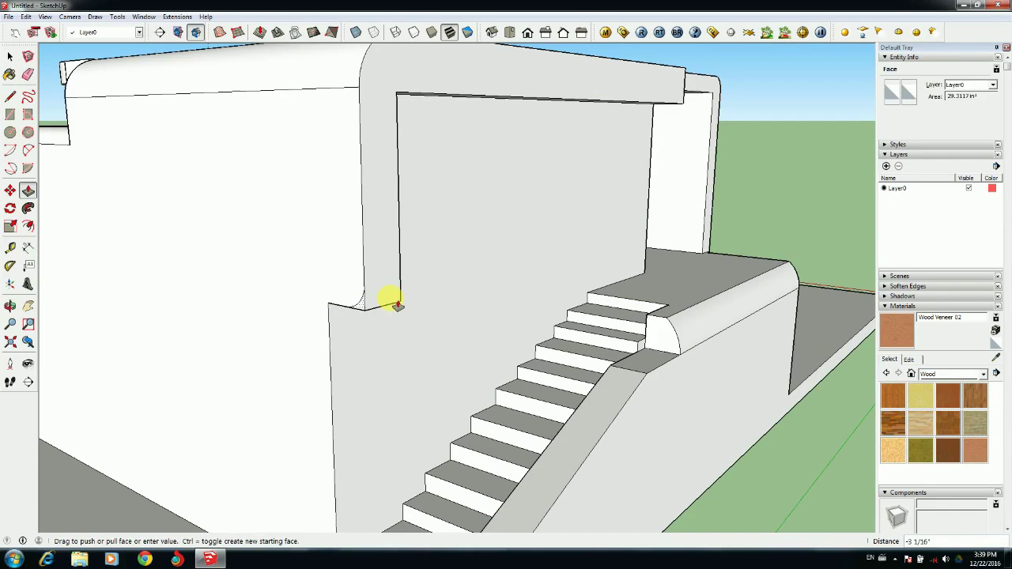
pyautogui.click(394, 304)
pyautogui.moveTo(422, 316); pyautogui.dragTo(493, 346, button='middle')
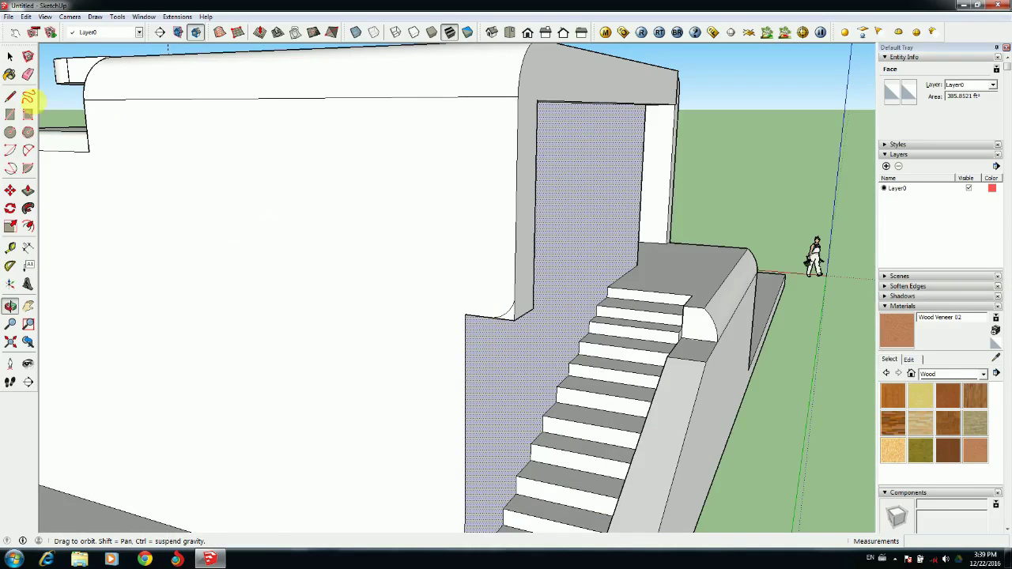
pyautogui.click(29, 75)
# Try an arc from the lower wall's top corner up to the frame's vertical edge, push the corner piece back, and undo both
pyautogui.click(29, 151)
pyautogui.click(465, 315)
pyautogui.click(515, 276)
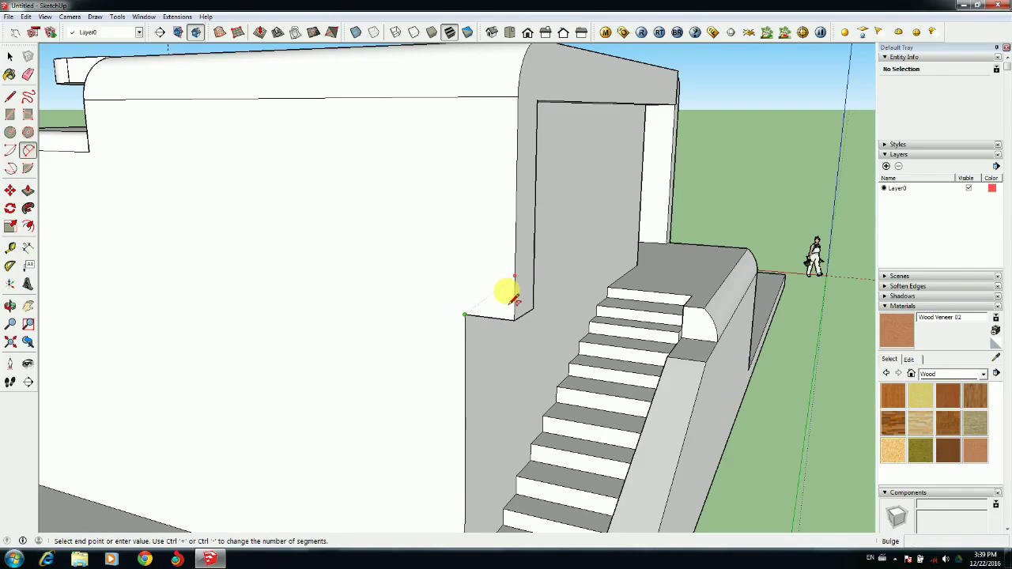
pyautogui.click(512, 307)
pyautogui.press('p')
pyautogui.click(509, 309)
pyautogui.click(525, 304)
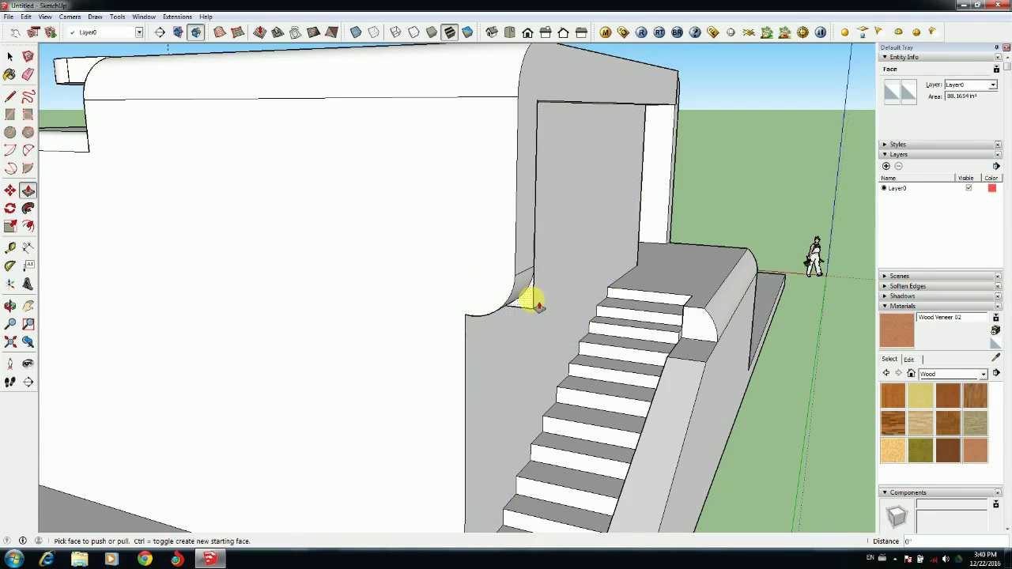
pyautogui.hotkey('ctrl', 'z')
pyautogui.hotkey('ctrl', 'z')
# Round the frame's lower corner with an arc from the lower wall's top corner, bulging about 3 1/2", and push the corner piece back
pyautogui.click(28, 152)
pyautogui.click(465, 315)
pyautogui.press('Escape')
pyautogui.click(465, 315)
pyautogui.click(514, 283)
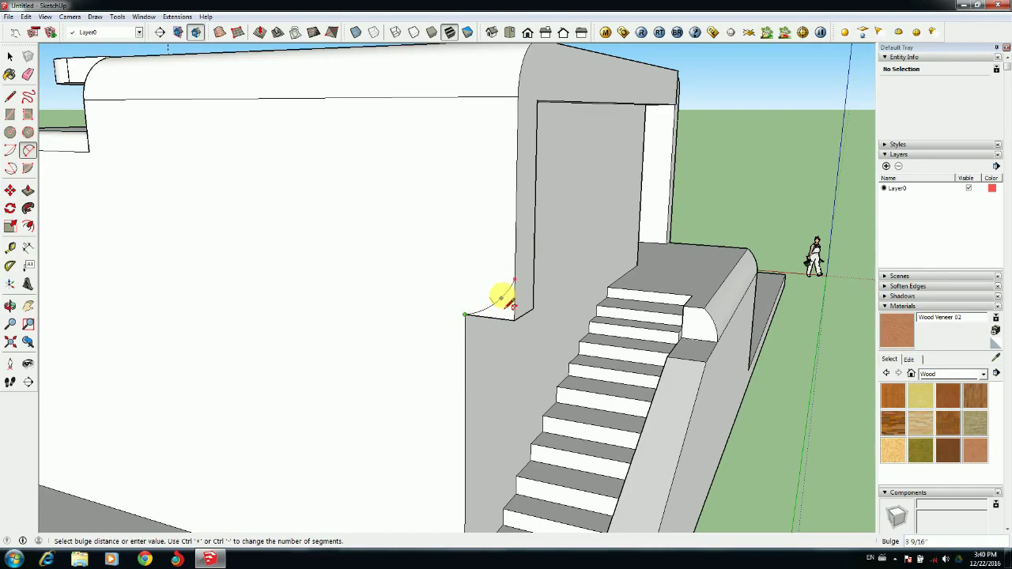
pyautogui.press('p')
pyautogui.click(504, 307)
pyautogui.click(545, 285)
# Draw an arc bulging about 4 1/8" across the frame's lower end on the stair side, and erase the leftover corner edges
pyautogui.moveTo(550, 277); pyautogui.dragTo(95, 350, button='middle')
pyautogui.scroll(7, 220, 250)
pyautogui.scroll(-2, 220, 251)
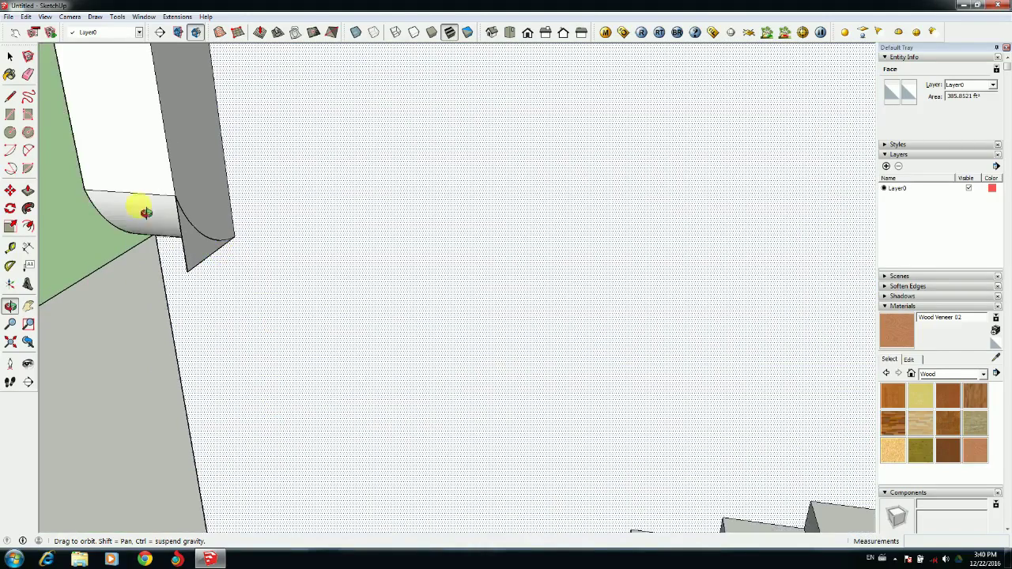
pyautogui.click(29, 151)
pyautogui.click(176, 196)
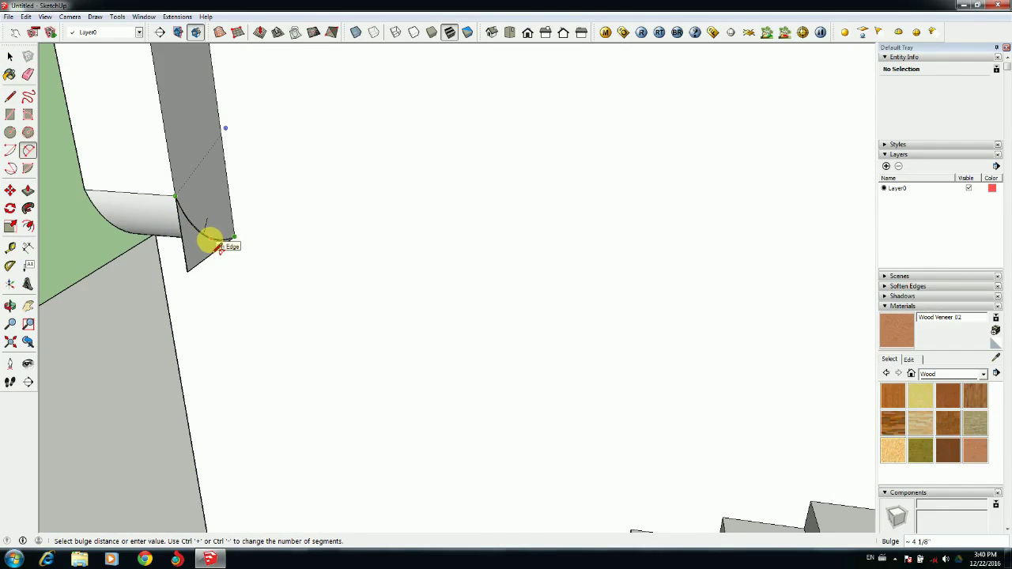
pyautogui.click(209, 240)
pyautogui.click(29, 190)
pyautogui.click(28, 75)
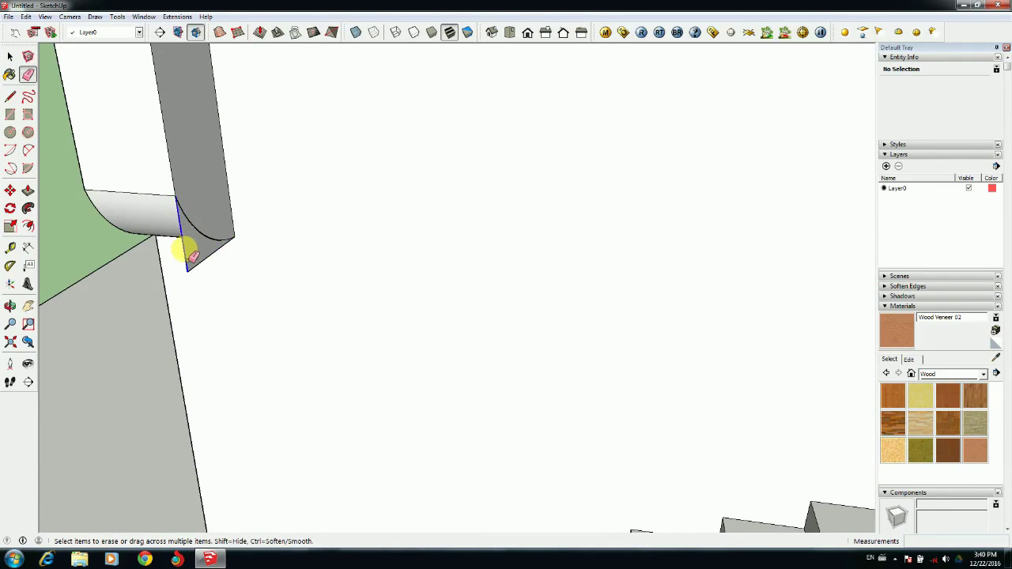
# Restore the frame's missing front face with a line across its upper corner, and erase that helper line
pyautogui.scroll(-6, 190, 253)
pyautogui.moveTo(169, 264); pyautogui.dragTo(374, 295, button='middle')
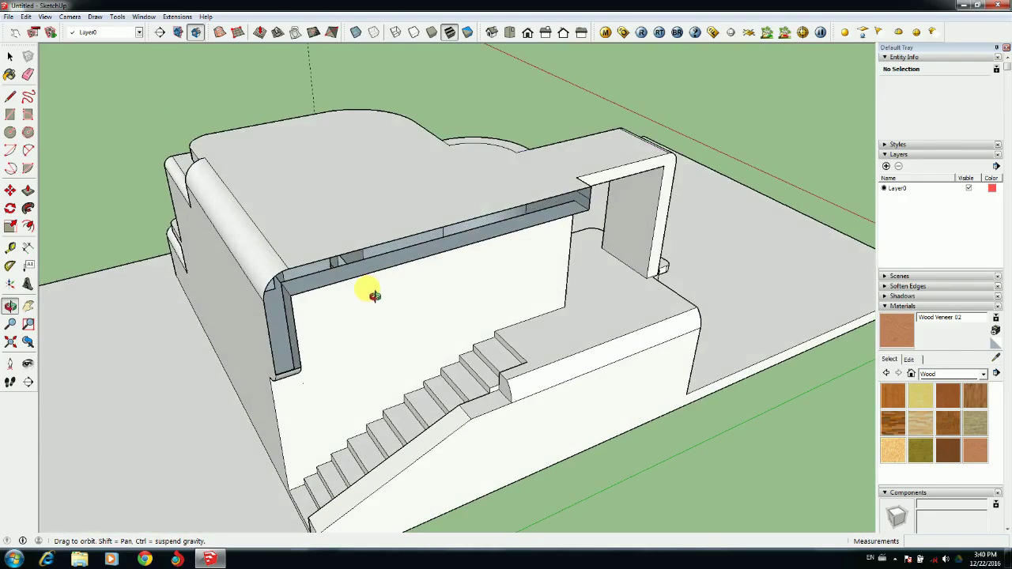
pyautogui.press('l')
pyautogui.click(291, 296)
pyautogui.click(270, 283)
pyautogui.click(29, 75)
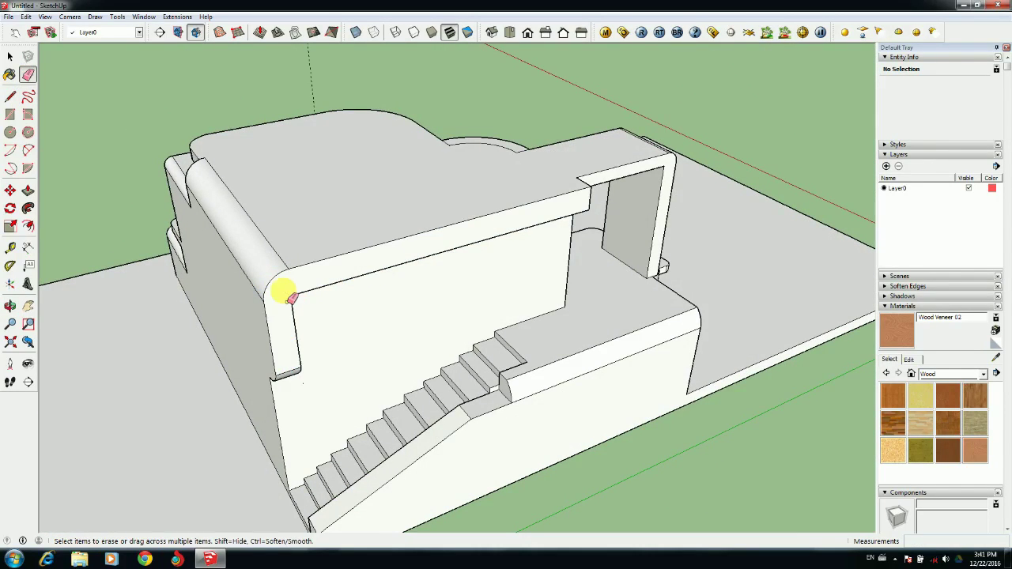
# Round the overhanging roof strip's far corner with an arc, and push the corner piece down through the strip's thickness
pyautogui.scroll(2, 289, 301)
pyautogui.moveTo(610, 253)
pyautogui.mouseDown(button='middle')
pyautogui.moveTo(464, 254)
pyautogui.moveTo(452, 245)
pyautogui.moveTo(443, 323)
pyautogui.mouseUp(button='middle')
pyautogui.scroll(2, 463, 254)
pyautogui.scroll(2, 451, 245)
pyautogui.press('a')
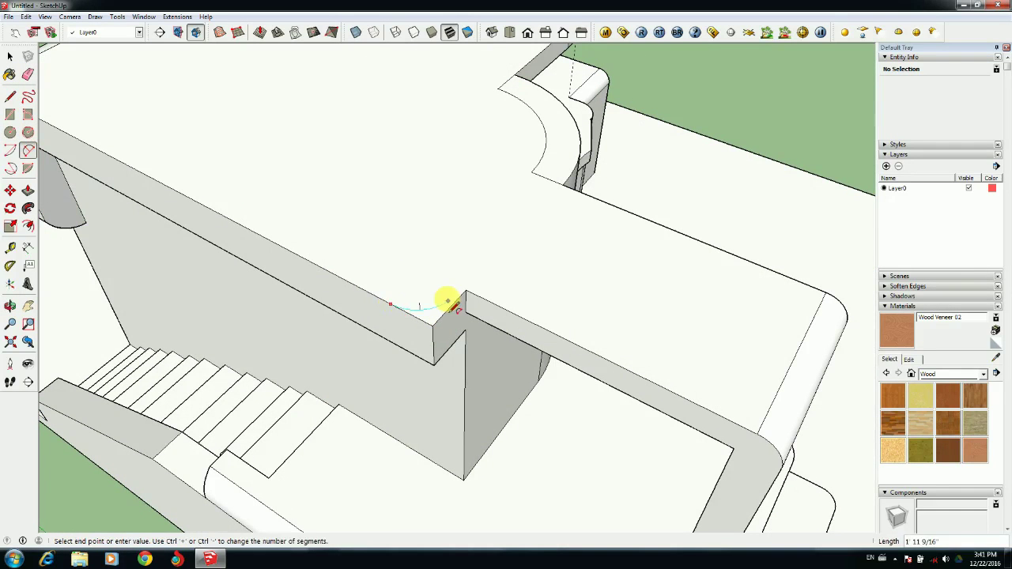
pyautogui.doubleClick(461, 297)
pyautogui.press('p')
pyautogui.doubleClick(436, 313)
pyautogui.scroll(-4, 444, 375)
pyautogui.click(451, 346)
pyautogui.scroll(-2, 502, 398)
pyautogui.scroll(6, 507, 396)
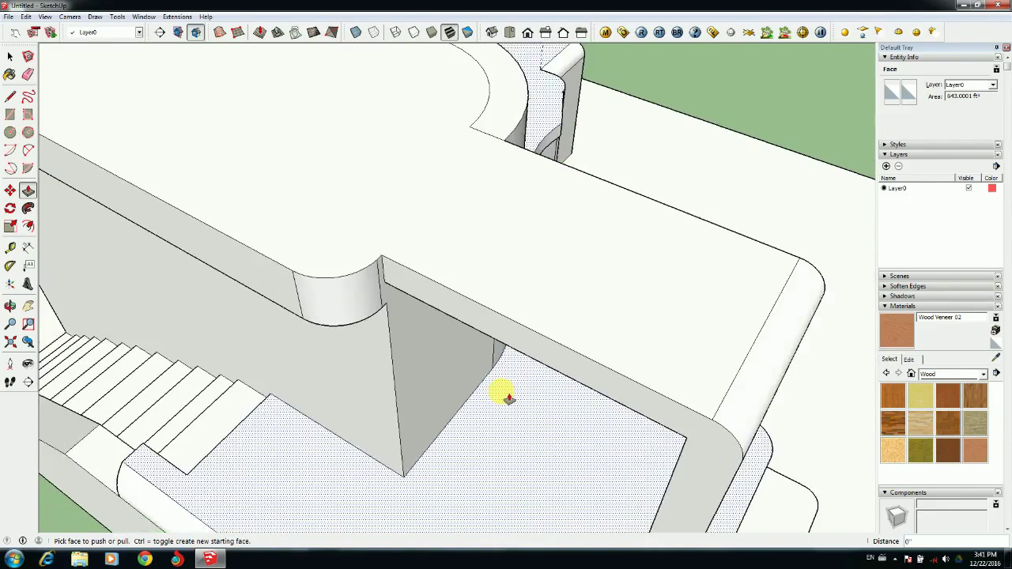
# Draw a window rectangle about 9' by 2' 10" on the rear wall near the frame's upper corner above the stair foot
pyautogui.scroll(-4, 508, 396)
pyautogui.moveTo(426, 391); pyautogui.dragTo(754, 265, button='middle')
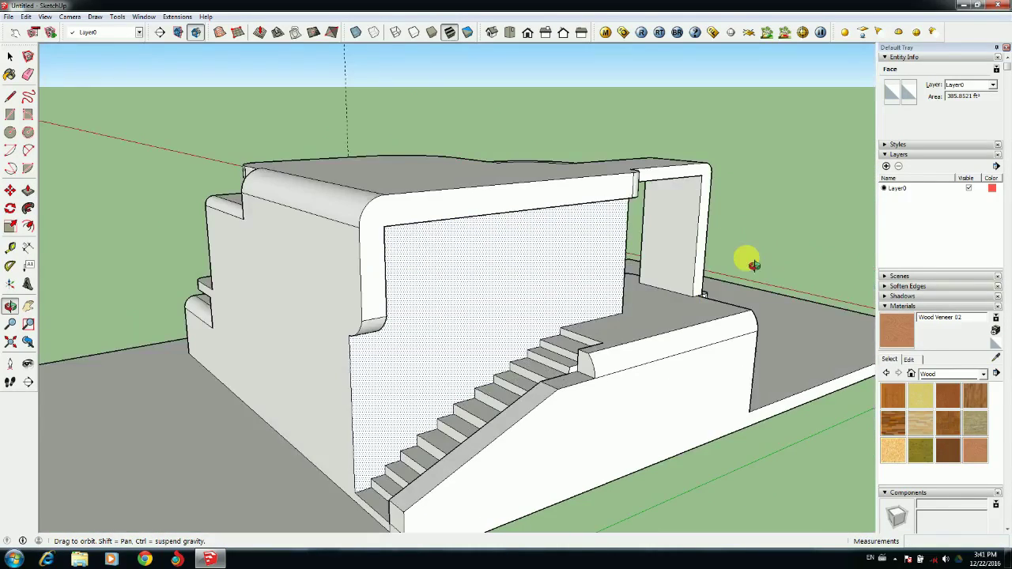
pyautogui.click(9, 61)
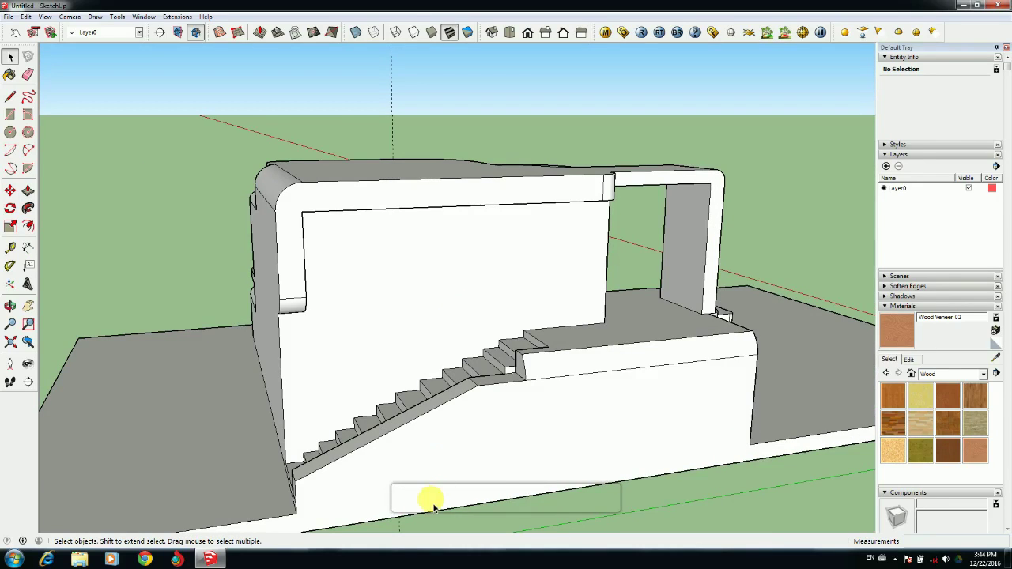
pyautogui.moveTo(440, 264); pyautogui.dragTo(453, 249, button='middle')
pyautogui.scroll(3, 453, 249)
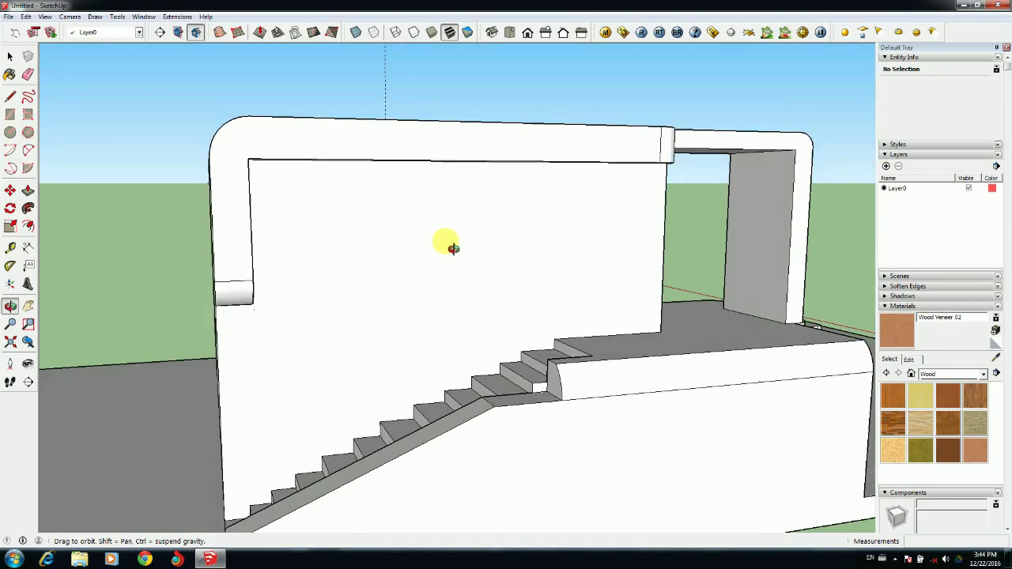
pyautogui.click(266, 177)
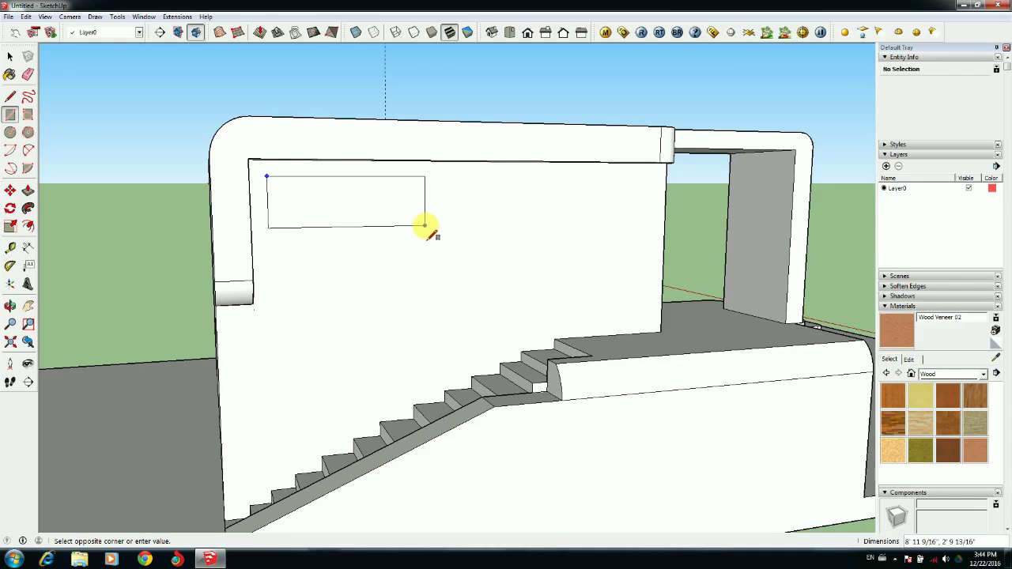
# Round all four corners of the window rectangle with arcs
pyautogui.scroll(3, 425, 228)
pyautogui.click(175, 151)
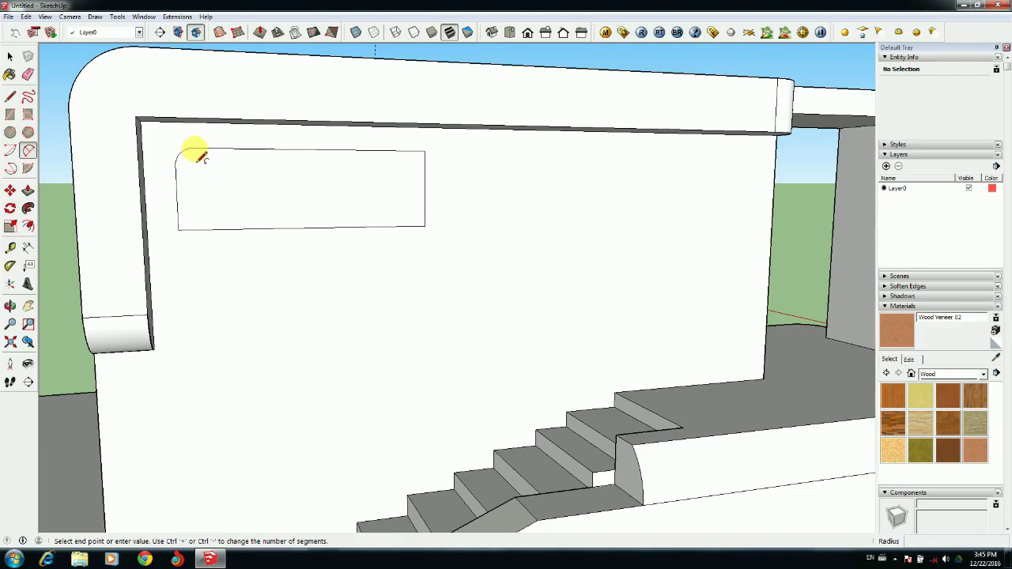
pyautogui.click(405, 151)
pyautogui.doubleClick(425, 167)
pyautogui.click(178, 212)
pyautogui.click(407, 227)
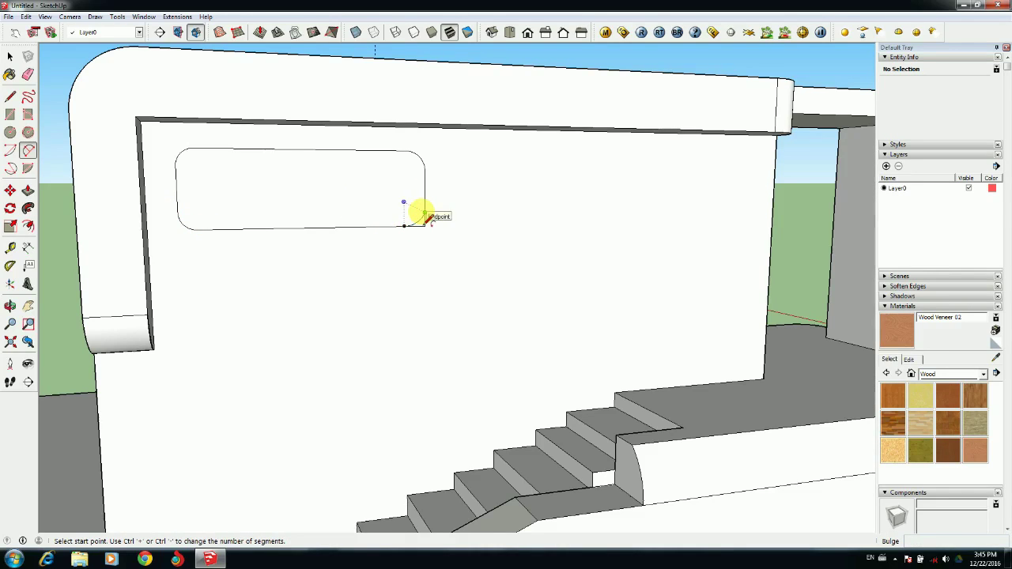
pyautogui.click(405, 226)
pyautogui.doubleClick(425, 209)
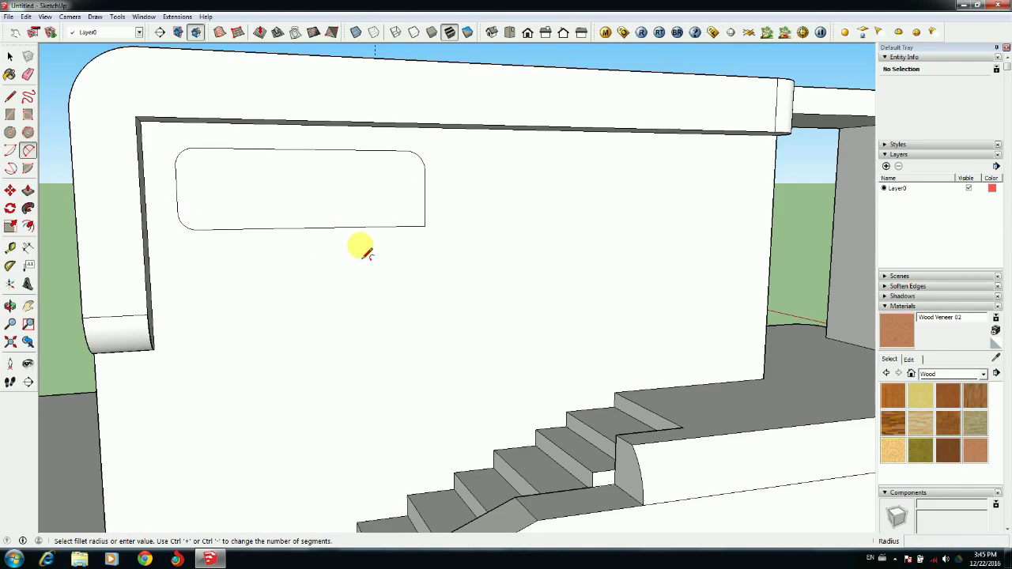
pyautogui.click(408, 227)
# Try to offset the rounded window outline inward by about 3 7/8", and undo the offset
pyautogui.press('f')
pyautogui.click(310, 149)
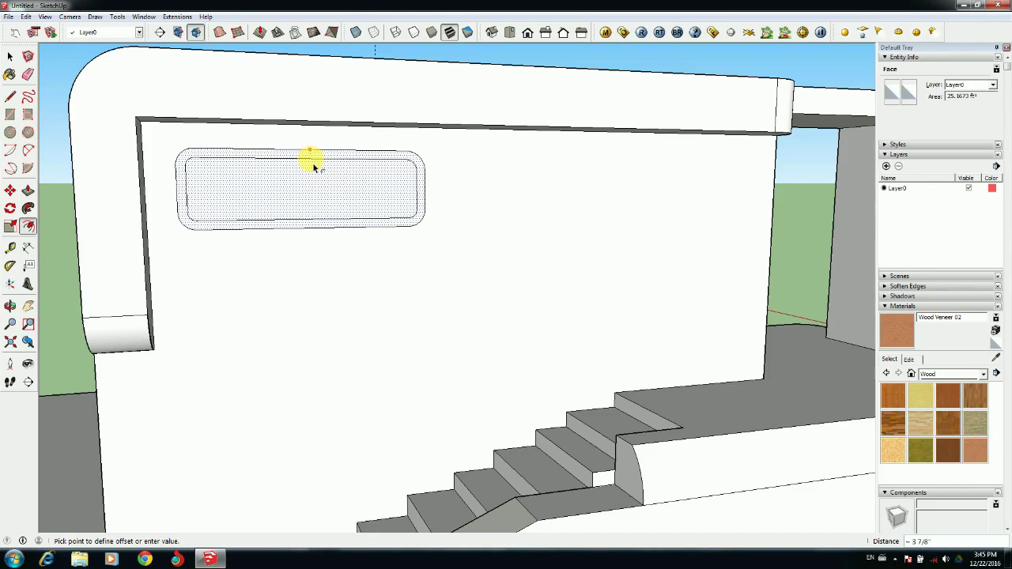
pyautogui.click(313, 167)
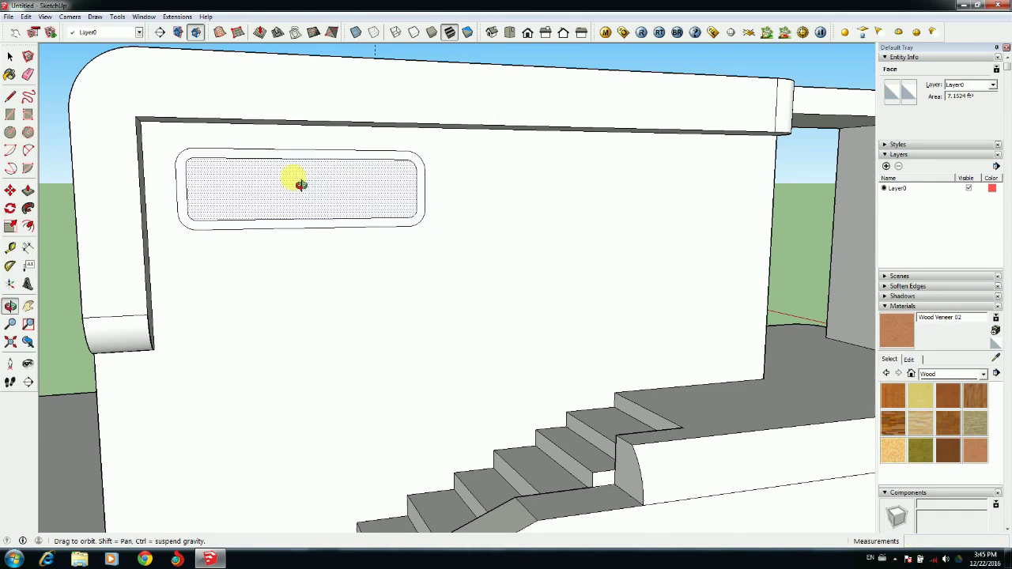
pyautogui.moveTo(301, 185); pyautogui.dragTo(312, 215, button='middle')
pyautogui.hotkey('ctrl', 'z')
# Copy the rounded window outline about 3' 8" down the rear wall, and copy that lower outline across toward the stair's upper end
pyautogui.press('space')
pyautogui.click(312, 214)
pyautogui.press('m')
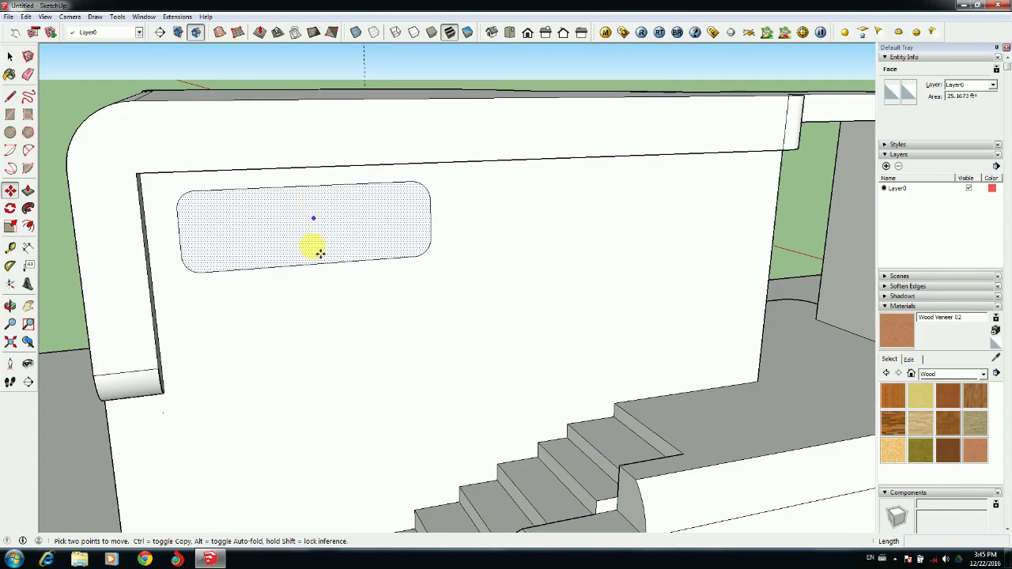
pyautogui.press('ctrl')
pyautogui.click(313, 263)
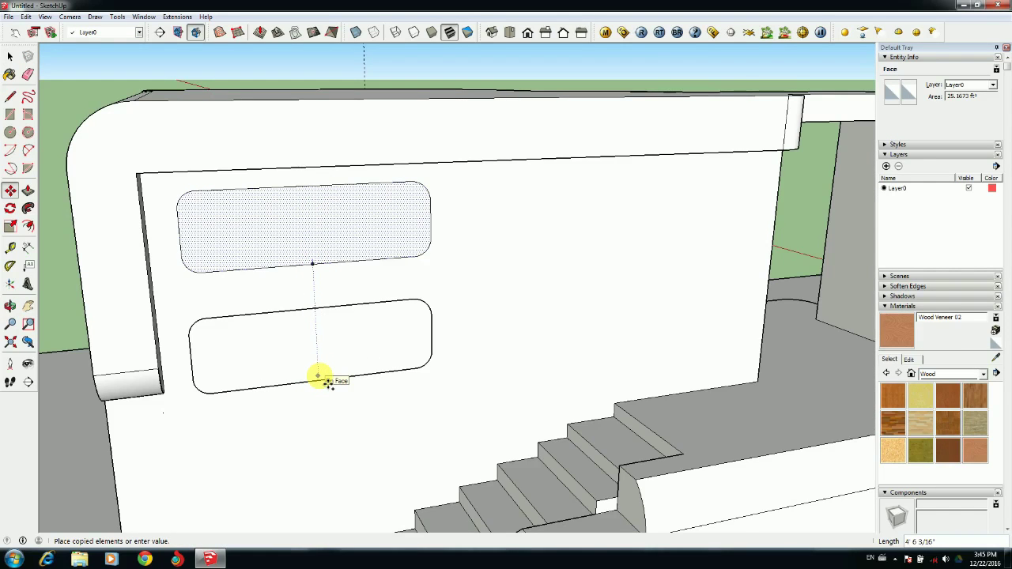
pyautogui.click(324, 358)
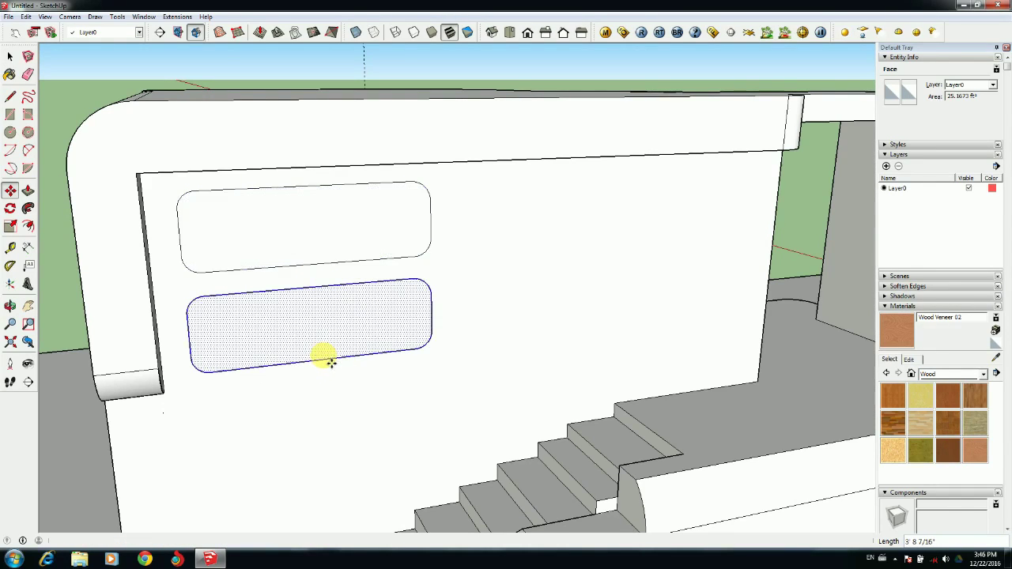
pyautogui.press('ctrl')
pyautogui.click(432, 314)
pyautogui.click(732, 283)
pyautogui.press('ctrl')
pyautogui.click(649, 259)
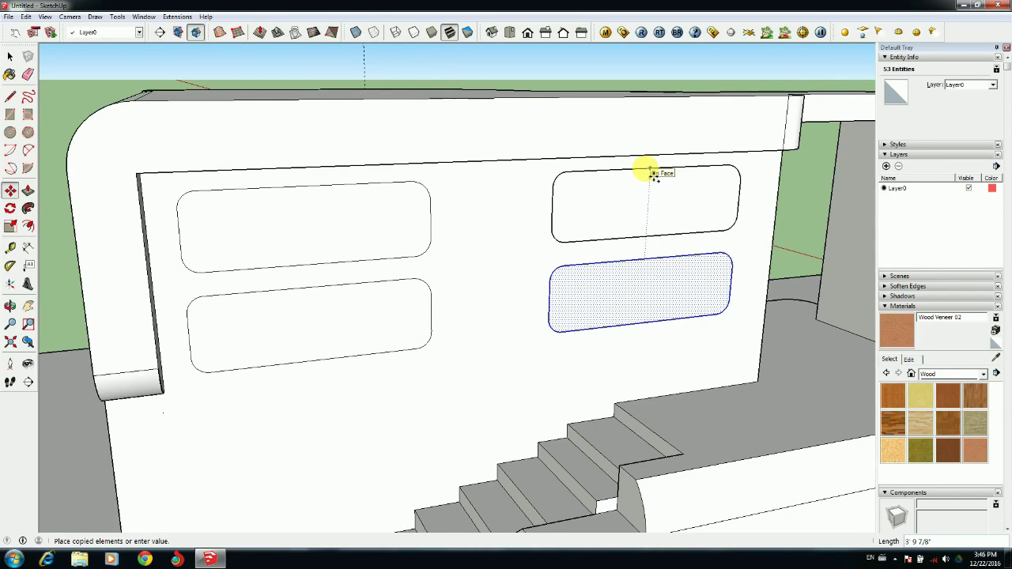
pyautogui.press('Escape')
# Copy the original upper window outline about 13' 10" across the wall, above the lower copy near the stair's upper end
pyautogui.press('space')
pyautogui.click(322, 224)
pyautogui.press('m')
pyautogui.press('ctrl')
pyautogui.click(432, 220)
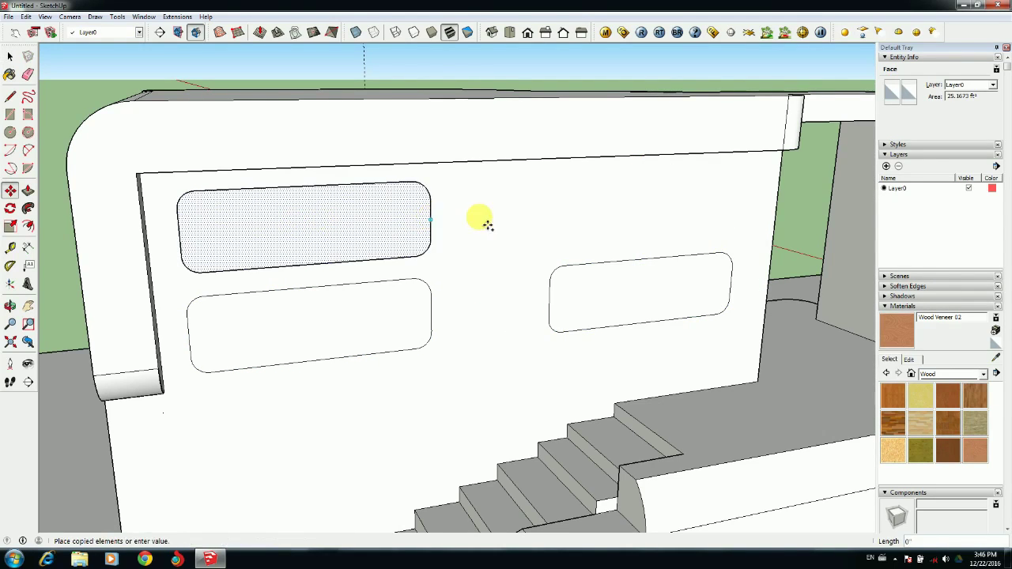
pyautogui.click(744, 212)
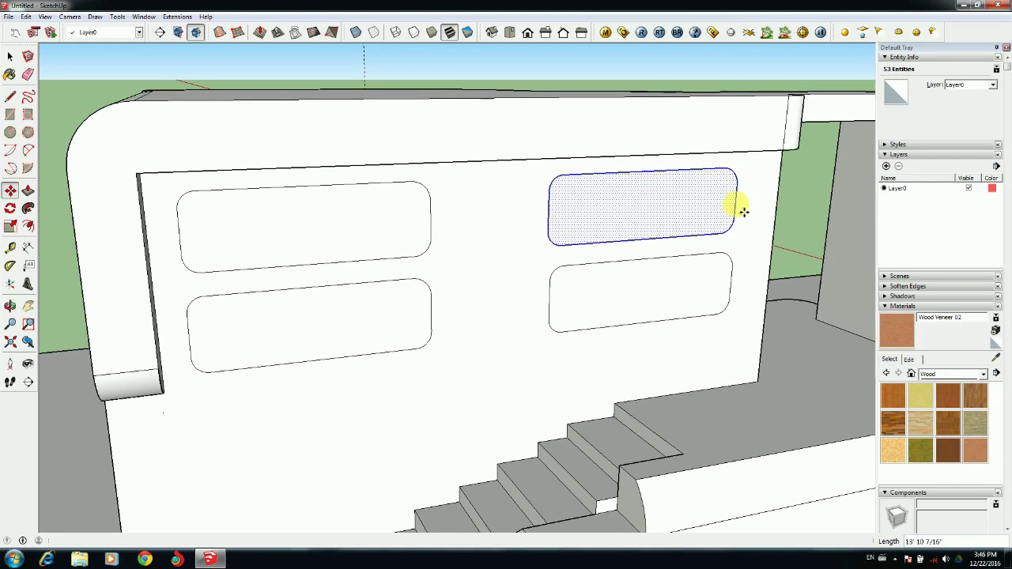
# Offset the outline of the upper window nearest the stair's upper end inward by 4"
pyautogui.press('space')
pyautogui.click(645, 195)
pyautogui.press('f')
pyautogui.click(659, 187)
pyautogui.write('4')
pyautogui.press('Return')
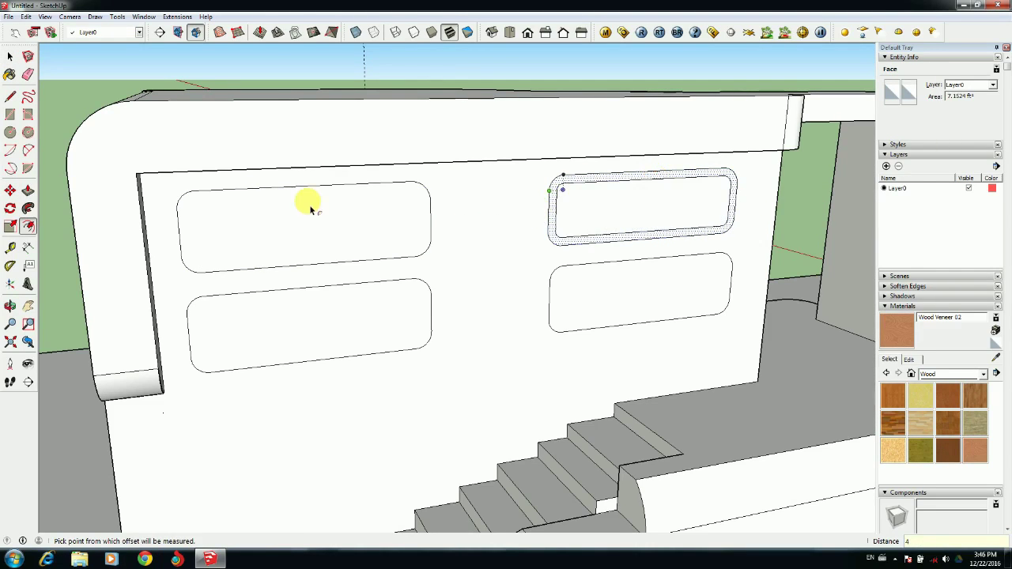
# Offset the other three rounded window outlines inward by the same 4" to form their frames
pyautogui.press('space')
pyautogui.click(310, 208)
pyautogui.press('space')
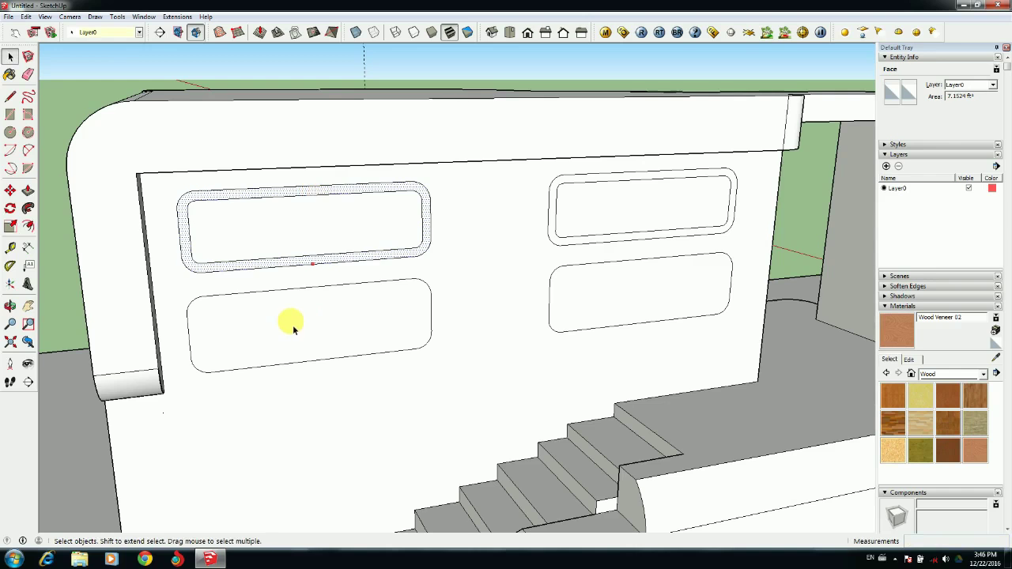
pyautogui.click(307, 323)
pyautogui.doubleClick(307, 303)
pyautogui.press('space')
pyautogui.click(613, 299)
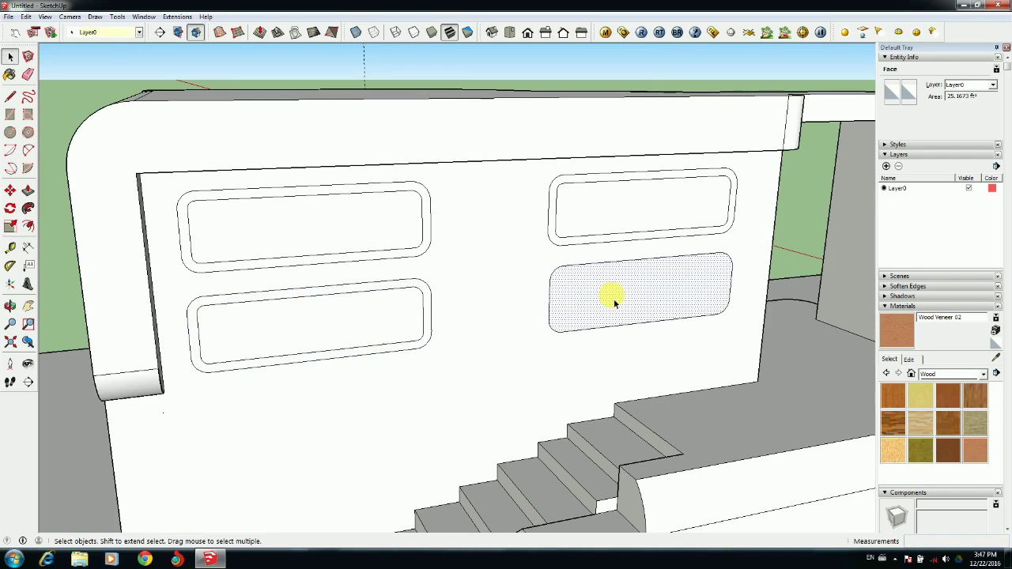
pyautogui.doubleClick(637, 282)
# Paint the frame faces of all four rear-wall windows with Wood Veneer 02
pyautogui.moveTo(612, 287)
pyautogui.mouseDown(button='middle')
pyautogui.moveTo(261, 344)
pyautogui.moveTo(273, 347)
pyautogui.mouseUp(button='middle')
pyautogui.press('b')
pyautogui.click(289, 205)
pyautogui.click(409, 242)
pyautogui.click(412, 285)
pyautogui.click(290, 286)
# Pull the lower window frame nearest the building corner 4" out from the rear wall
pyautogui.moveTo(290, 286)
pyautogui.mouseDown(button='middle')
pyautogui.moveTo(362, 312)
pyautogui.moveTo(370, 281)
pyautogui.mouseUp(button='middle')
pyautogui.press('p')
pyautogui.press('space')
pyautogui.click(410, 318)
pyautogui.click(414, 316)
pyautogui.press('p')
pyautogui.click(417, 318)
pyautogui.write('4')
pyautogui.press('Return')
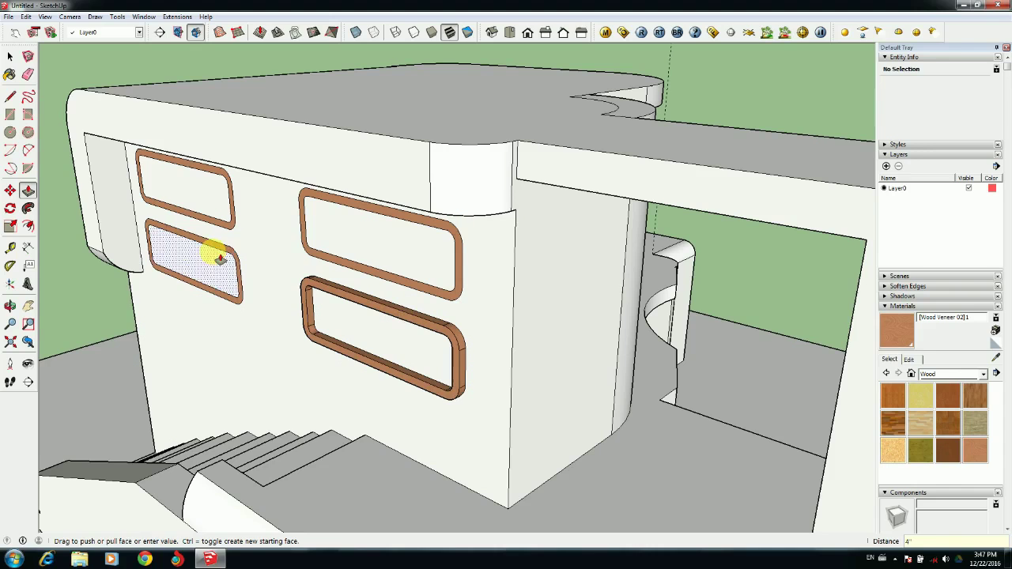
# Pull the remaining three wooden window frames out from the wall by the same 4"
pyautogui.click(236, 263)
pyautogui.click(314, 286)
pyautogui.click(306, 241)
pyautogui.click(314, 284)
pyautogui.click(230, 221)
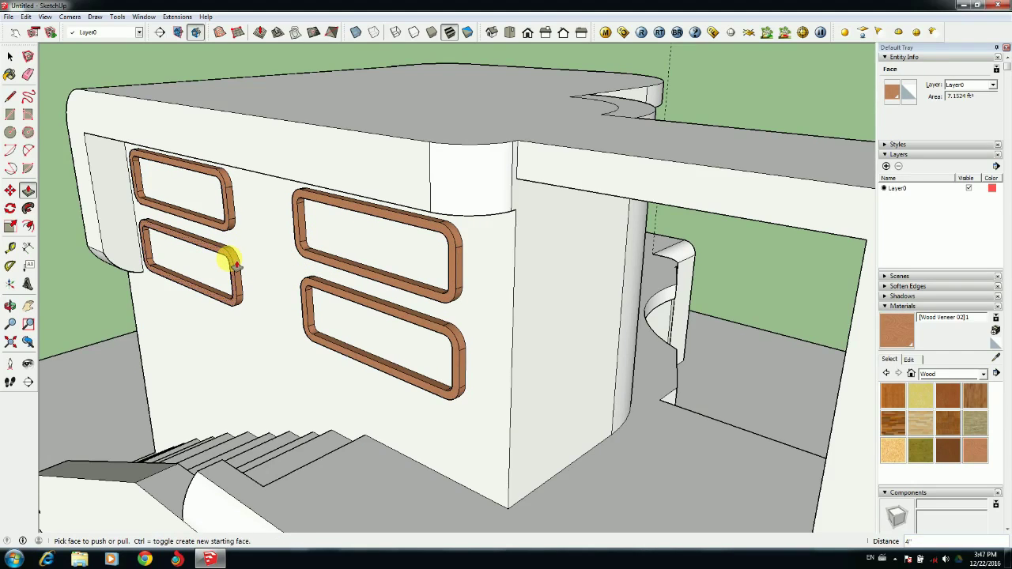
# Paint the panes of all four rear-wall windows with Translucent Glass Gray from the Glass and Mirrors materials
pyautogui.press('b')
pyautogui.click(984, 375)
pyautogui.click(981, 429)
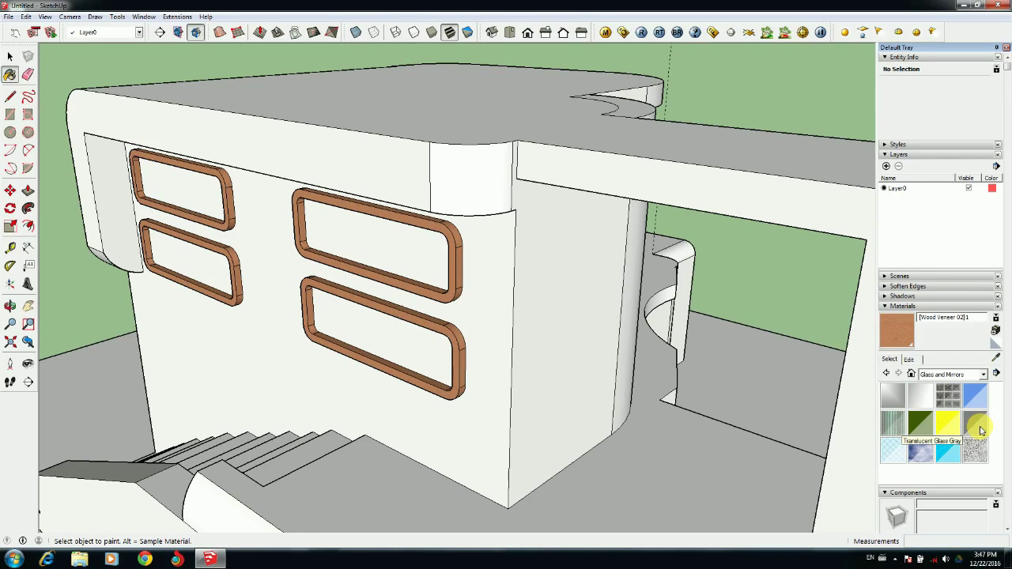
pyautogui.click(981, 430)
pyautogui.click(354, 338)
pyautogui.click(345, 244)
pyautogui.click(190, 191)
pyautogui.click(208, 258)
# Draw a slot rectangle about 5' 6" by 11 1/2" near the upper edge of the upper-storey framed wing's end wall
pyautogui.scroll(-3, 206, 261)
pyautogui.moveTo(324, 387)
pyautogui.mouseDown(button='middle')
pyautogui.moveTo(417, 318)
pyautogui.moveTo(699, 305)
pyautogui.moveTo(213, 287)
pyautogui.moveTo(480, 344)
pyautogui.mouseUp(button='middle')
pyautogui.scroll(3, 212, 287)
pyautogui.scroll(-2, 278, 294)
pyautogui.click(9, 115)
pyautogui.click(170, 236)
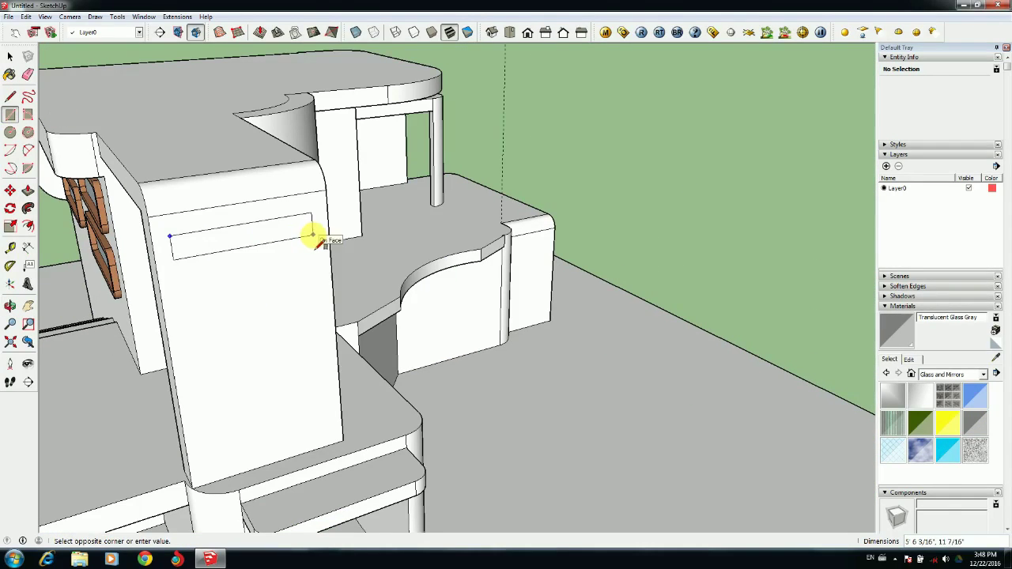
pyautogui.click(313, 235)
# Round all four corners of the slot rectangle with arcs
pyautogui.scroll(2, 312, 235)
pyautogui.click(28, 151)
pyautogui.click(311, 209)
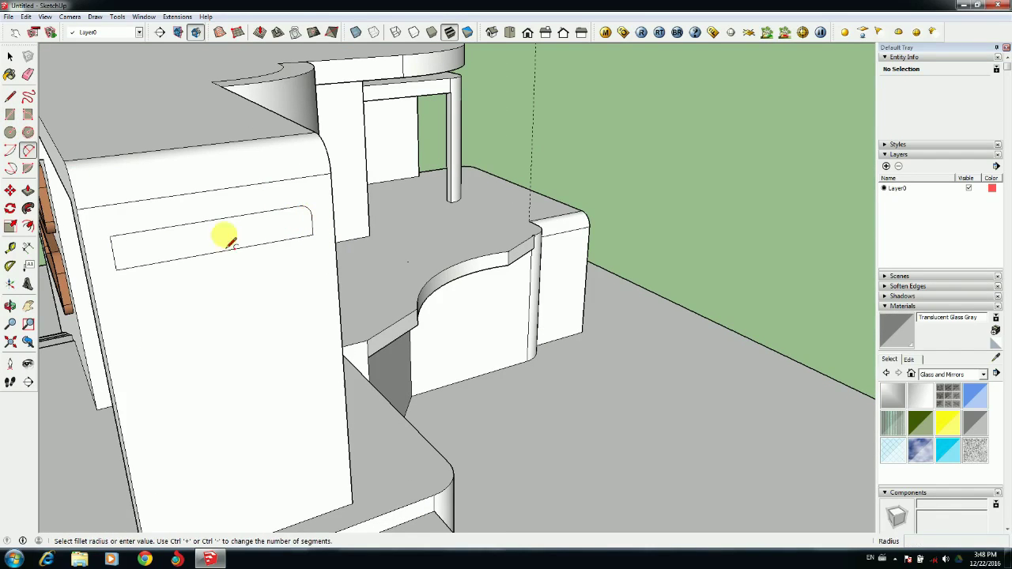
pyautogui.scroll(1, 116, 266)
pyautogui.click(116, 264)
pyautogui.click(359, 229)
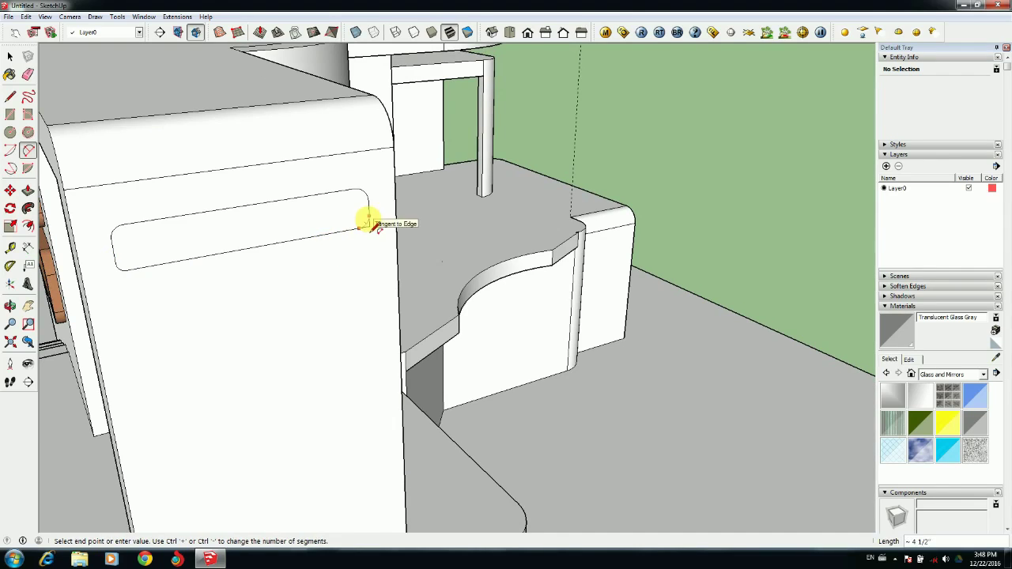
pyautogui.doubleClick(370, 217)
pyautogui.scroll(-3, 370, 218)
# Copy the rounded slot down to the lower part of the end wall, and divide the distance into five equally spaced copies
pyautogui.press('space')
pyautogui.click(306, 233)
pyautogui.press('m')
pyautogui.press('ctrl')
pyautogui.click(303, 235)
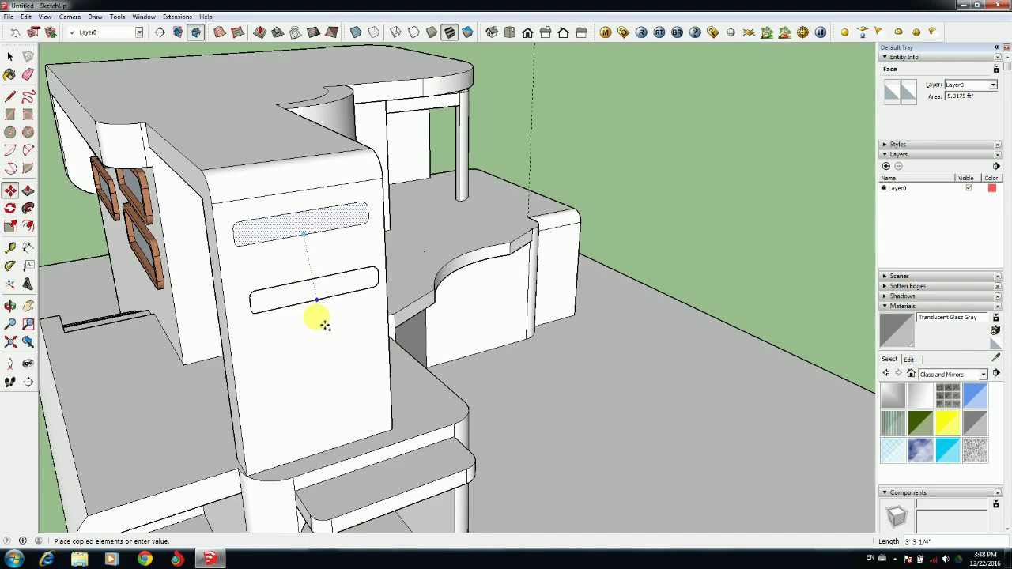
pyautogui.click(317, 389)
pyautogui.write('/5')
pyautogui.press('Return')
# Try to push the lowest slot into the end wall, and undo the push
pyautogui.moveTo(377, 374); pyautogui.dragTo(134, 290, button='middle')
pyautogui.scroll(5, 100, 285)
pyautogui.press('p')
pyautogui.click(172, 382)
pyautogui.moveTo(175, 393); pyautogui.dragTo(422, 366, button='middle')
pyautogui.hotkey('ctrl', 'z')
# Push all six rounded slots about 1' 5 1/4" through the end wall to cut openings
pyautogui.click(433, 370)
pyautogui.click(465, 370)
pyautogui.hotkey('ctrl', 'z')
pyautogui.doubleClick(439, 342)
pyautogui.doubleClick(473, 249)
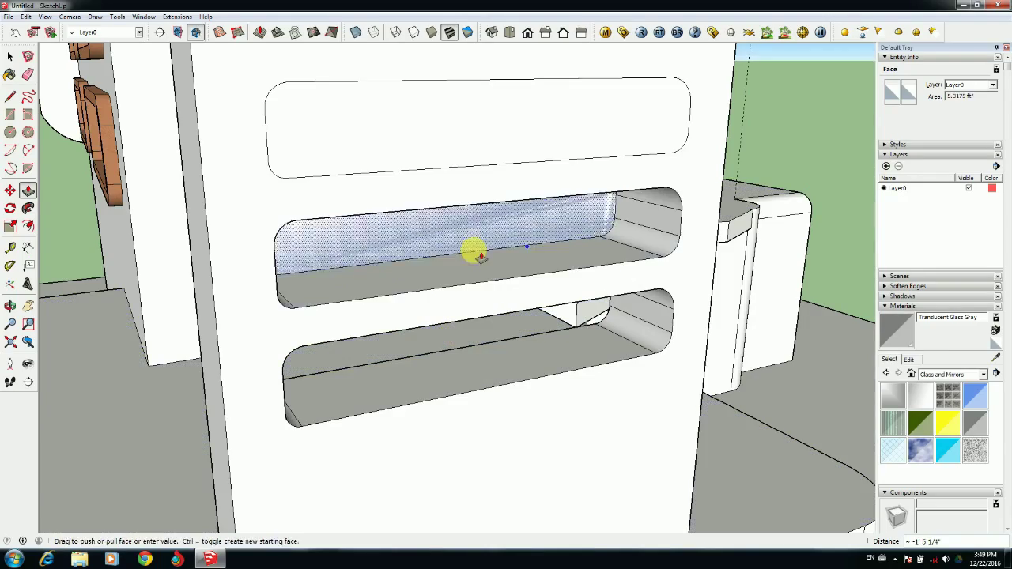
pyautogui.doubleClick(416, 136)
pyautogui.scroll(-4, 420, 136)
pyautogui.keyDown('shift'); pyautogui.moveTo(449, 74); pyautogui.dragTo(477, 248, button='middle'); pyautogui.keyUp('shift')
pyautogui.doubleClick(444, 244)
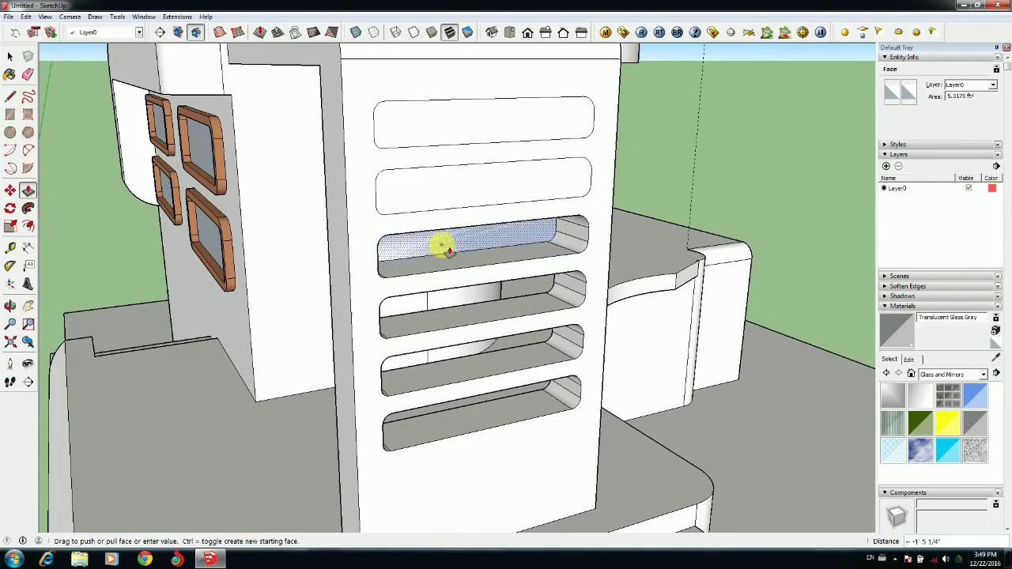
pyautogui.doubleClick(437, 192)
pyautogui.doubleClick(438, 128)
# Examine the whole house from several sides
pyautogui.scroll(-5, 445, 136)
pyautogui.moveTo(446, 136); pyautogui.dragTo(481, 190, button='middle')
pyautogui.scroll(-2, 336, 180)
pyautogui.scroll(-4, 481, 190)
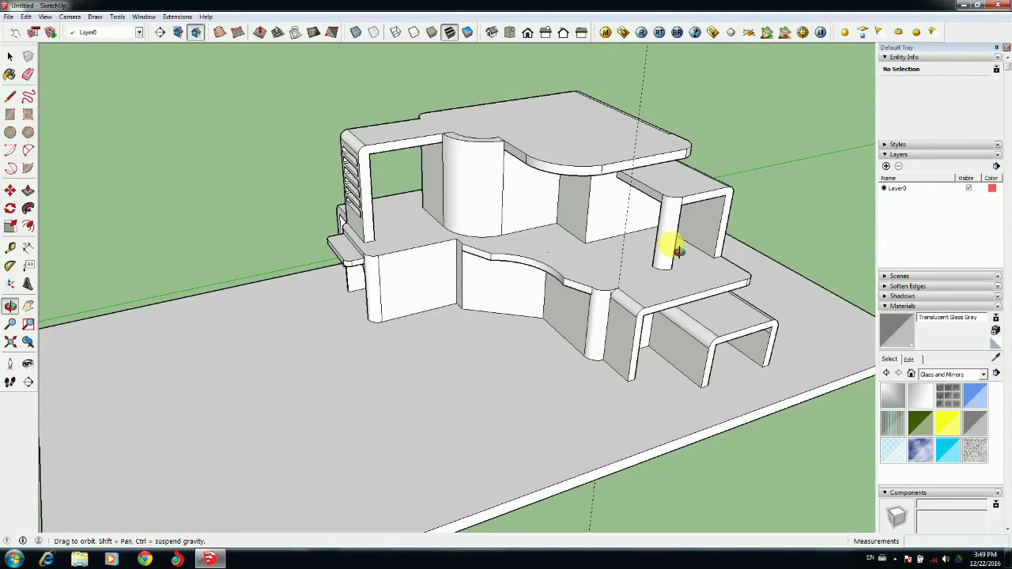
pyautogui.scroll(2, 695, 252)
pyautogui.moveTo(732, 238); pyautogui.dragTo(453, 278, button='middle')
pyautogui.scroll(3, 412, 198)
pyautogui.scroll(-3, 451, 297)
pyautogui.moveTo(448, 322)
pyautogui.mouseDown(button='middle')
pyautogui.moveTo(469, 134)
pyautogui.moveTo(780, 239)
pyautogui.moveTo(655, 145)
pyautogui.moveTo(663, 331)
pyautogui.mouseUp(button='middle')
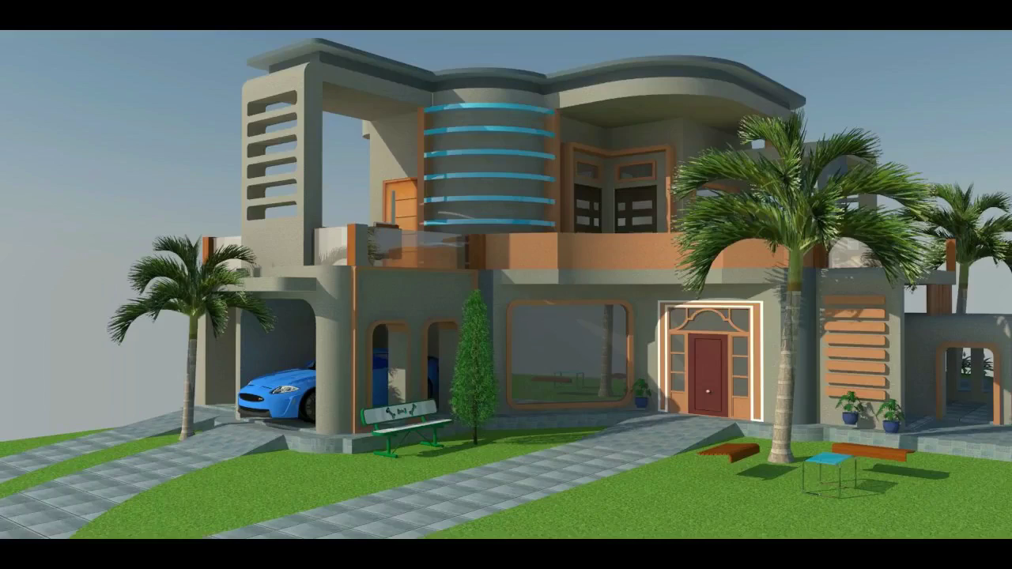